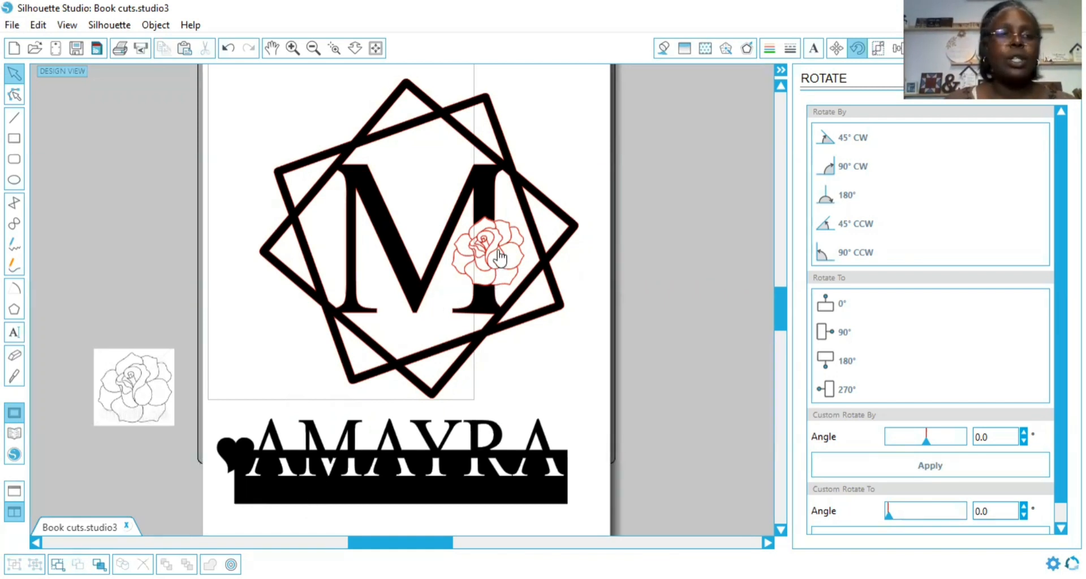
Move the name design below the page and the M monogram design off the page's left side to free up working space.
left_click_drag(499, 257, 483, 250)
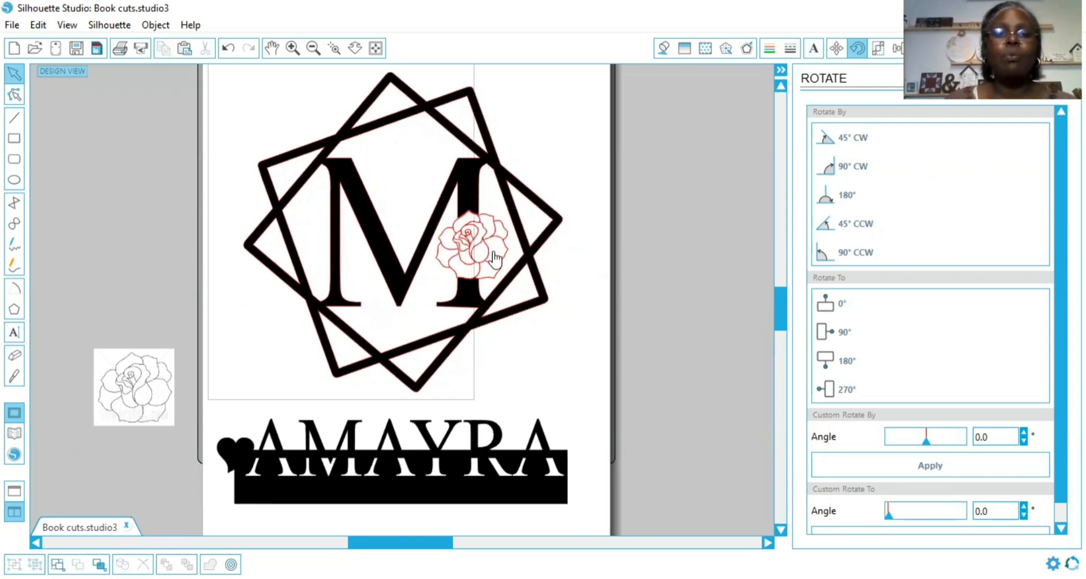
left_click_drag(440, 459, 440, 471)
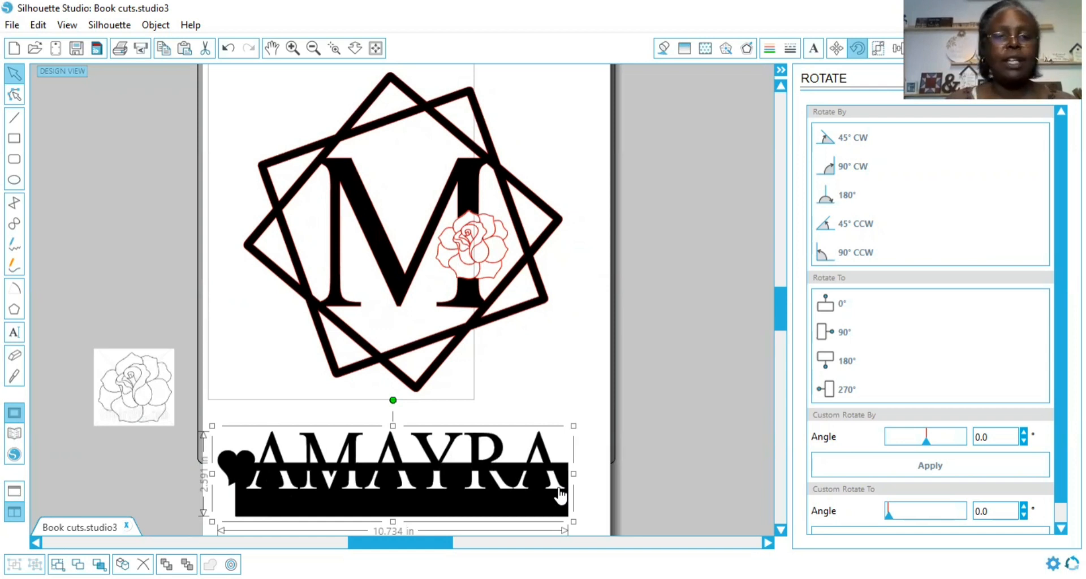
left_click_drag(389, 511, 380, 577)
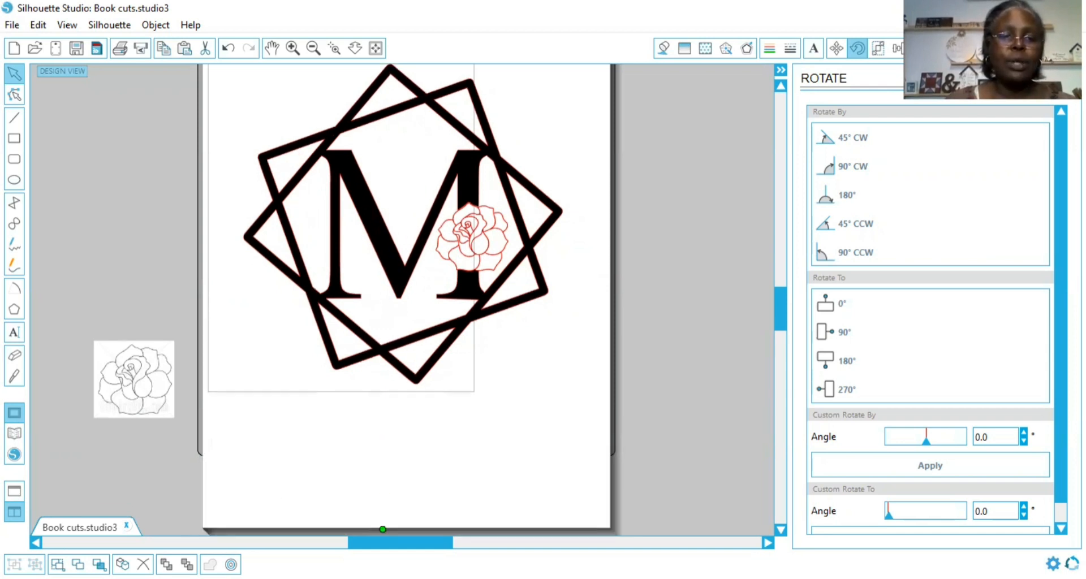
left_click_drag(407, 274, 74, 195)
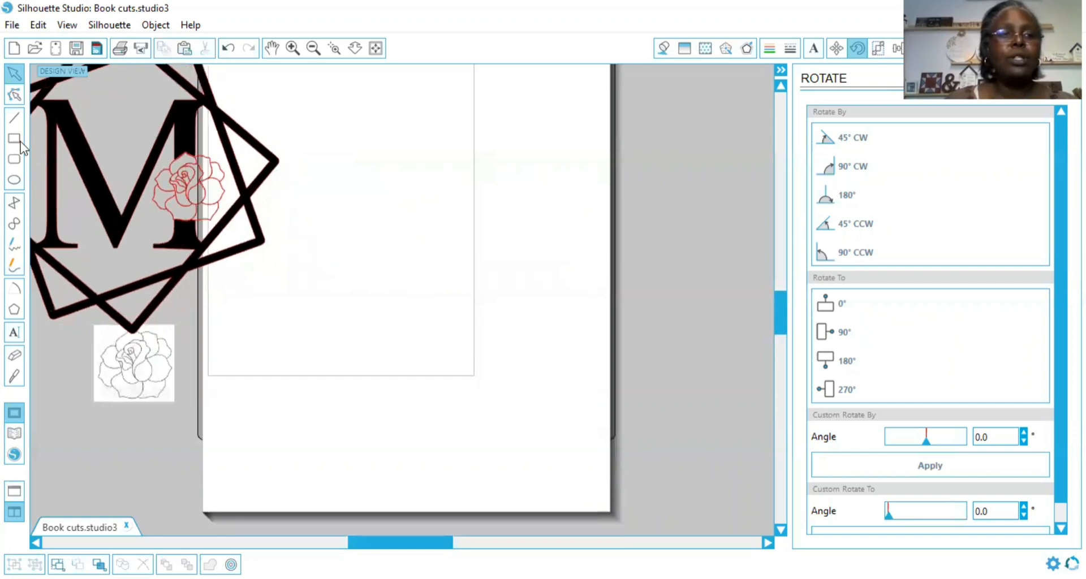
Draw a square about 5.365 in wide on the empty page and select it.
left_click(21, 144)
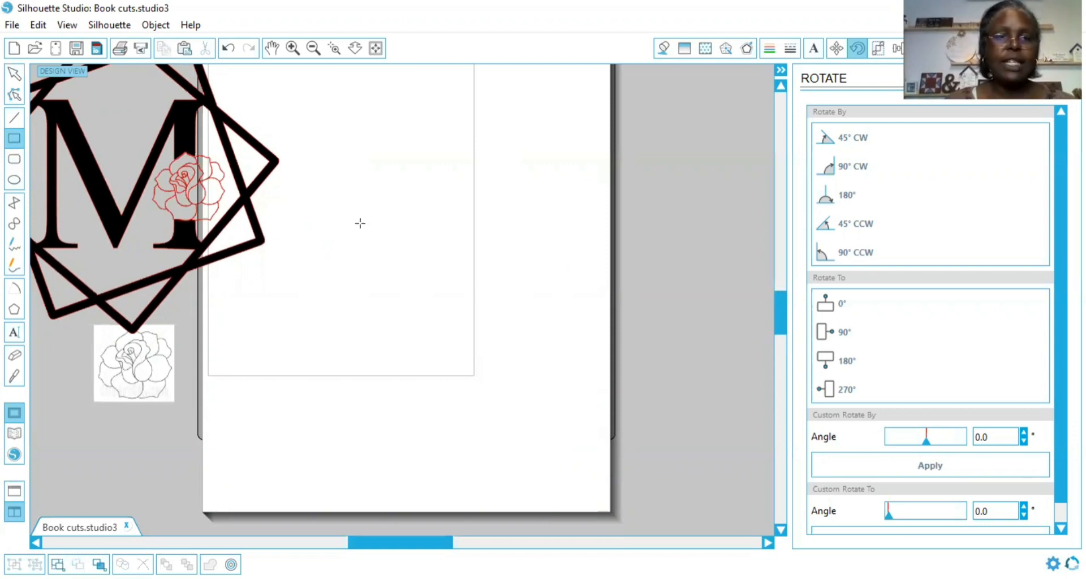
left_click_drag(360, 223, 530, 405)
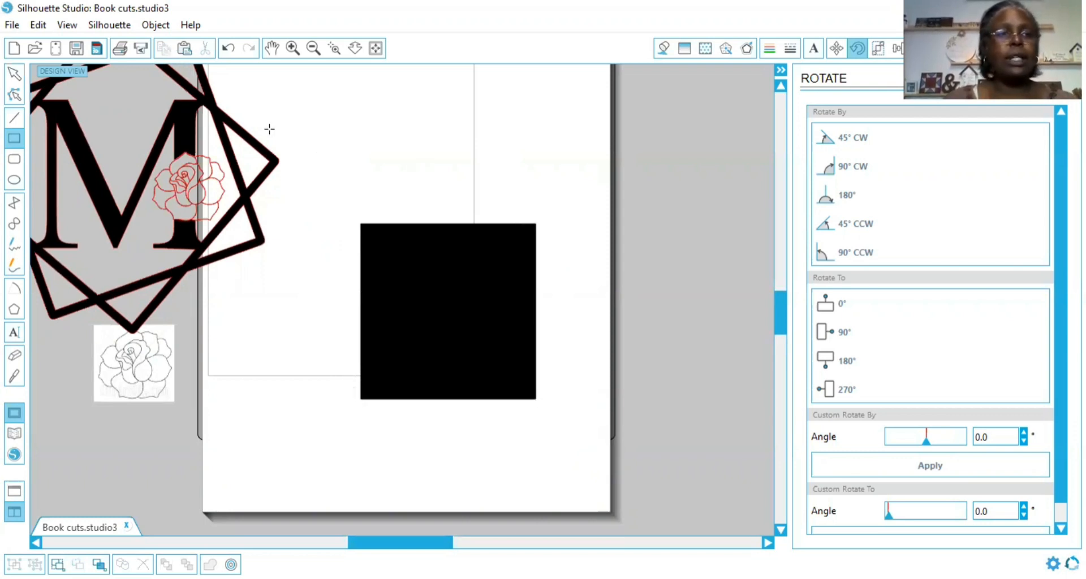
left_click(16, 78)
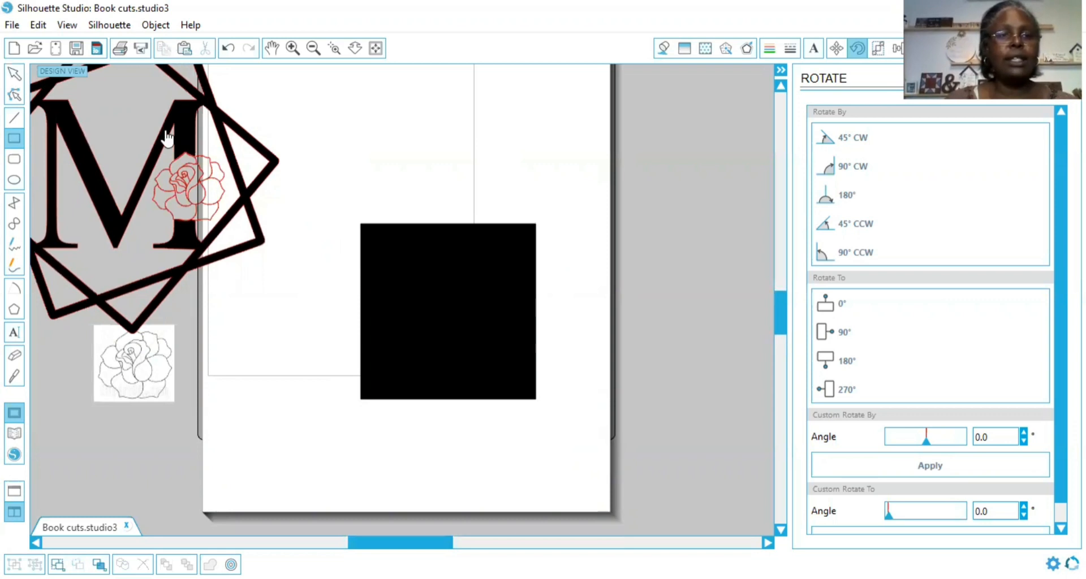
left_click(393, 289)
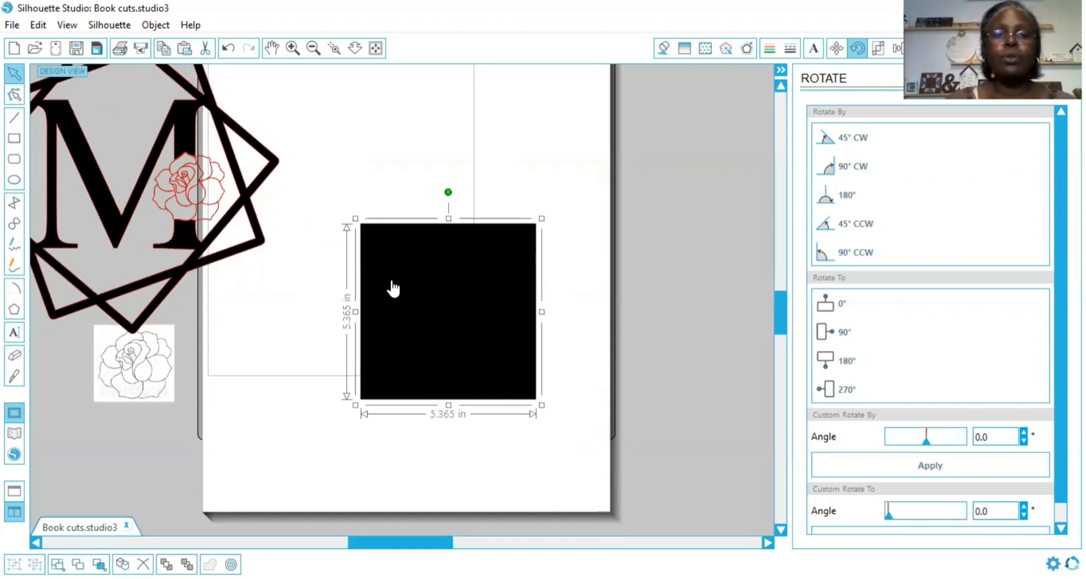
Duplicate the square and place the copy above and slightly right of the original, partly overlapping it.
right_click(433, 332)
left_click(435, 334)
left_click_drag(455, 242, 460, 232)
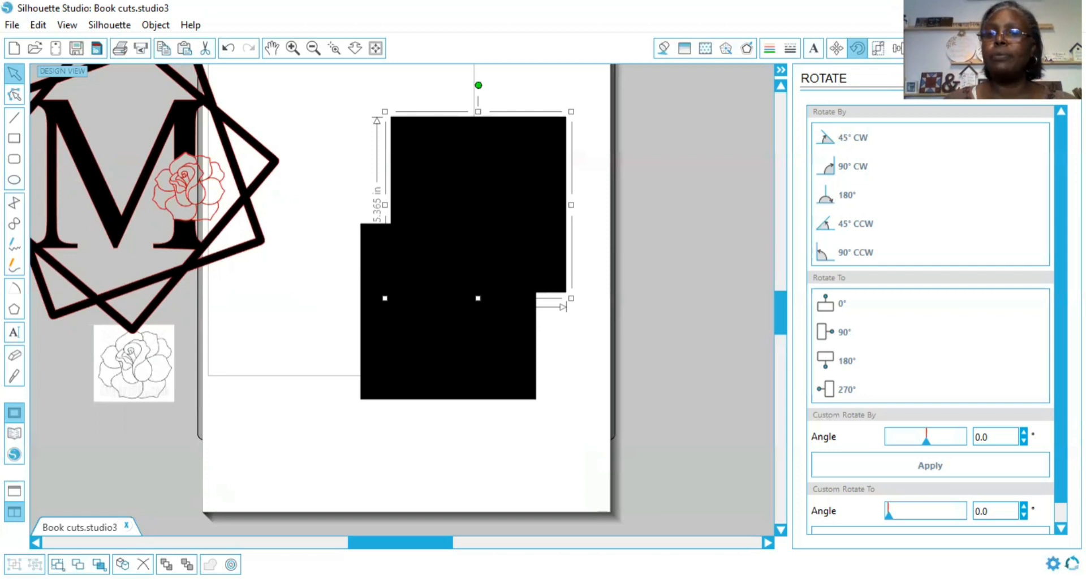
Replicate the upper square with the Rotate Two Copies option.
left_click(919, 48)
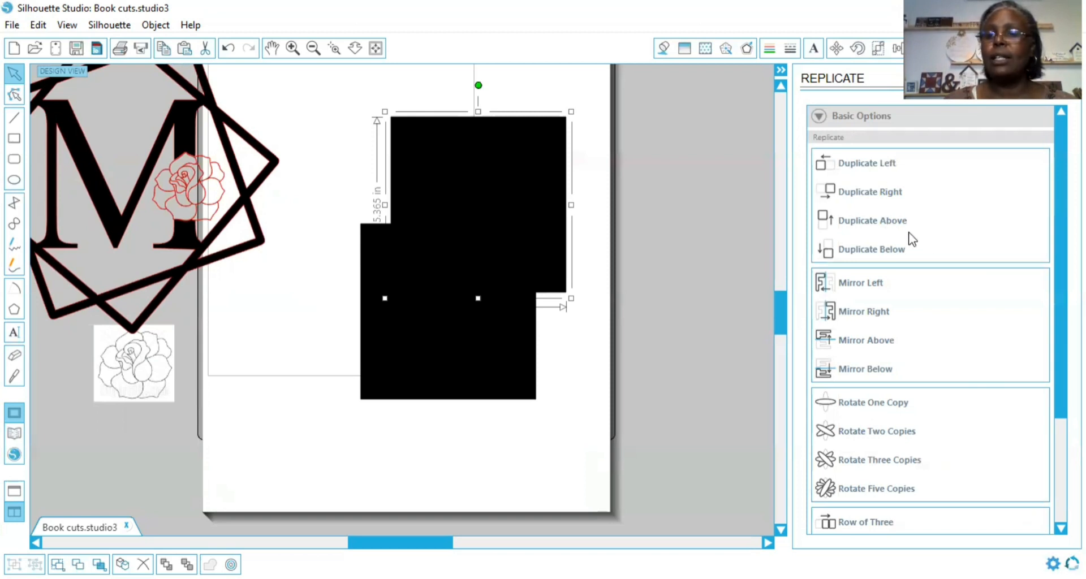
scroll(930, 319, "down", 5)
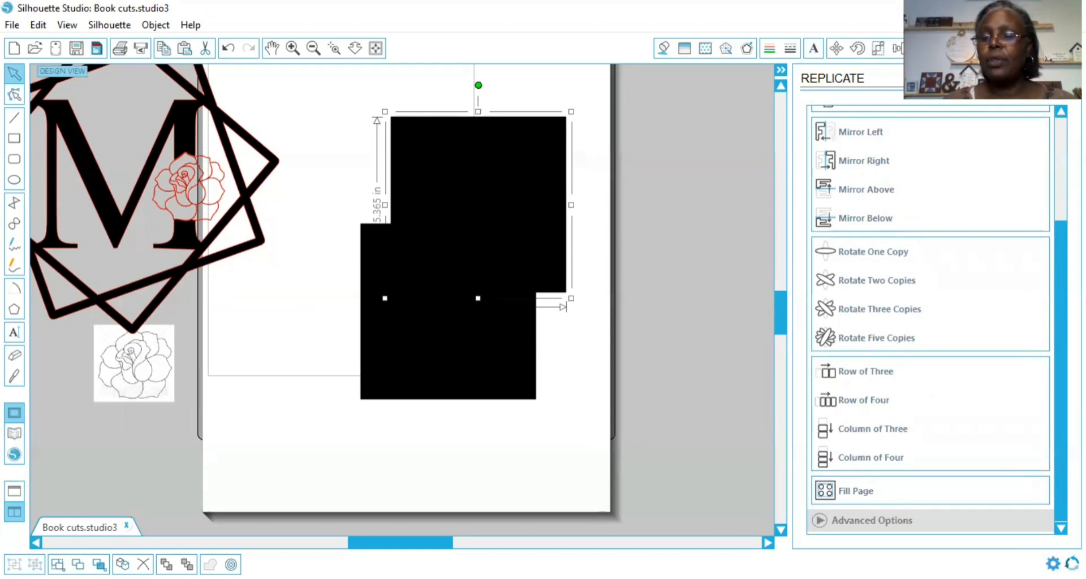
left_click_drag(1057, 403, 1055, 356)
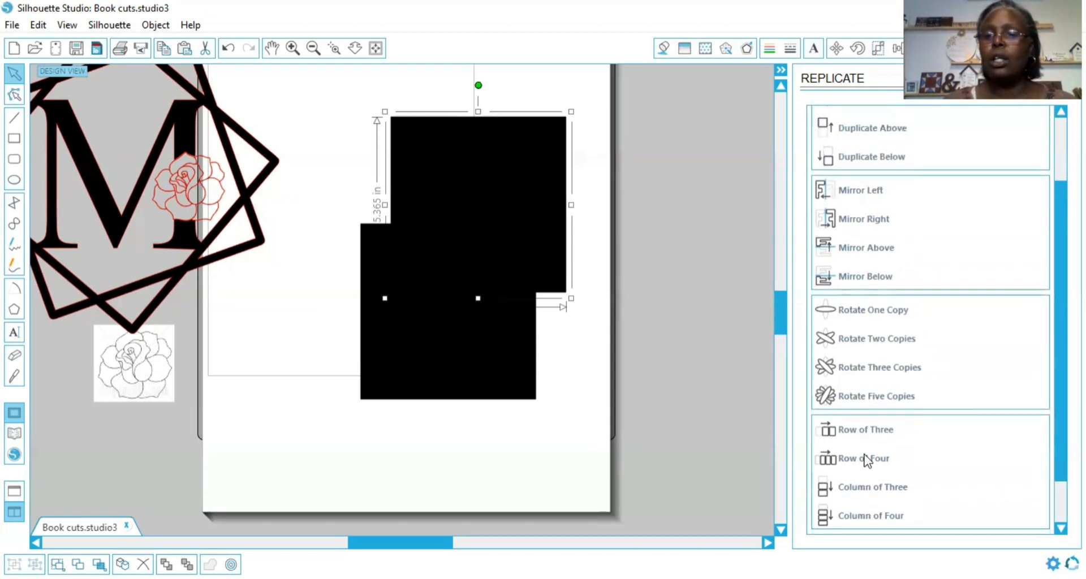
left_click(846, 343)
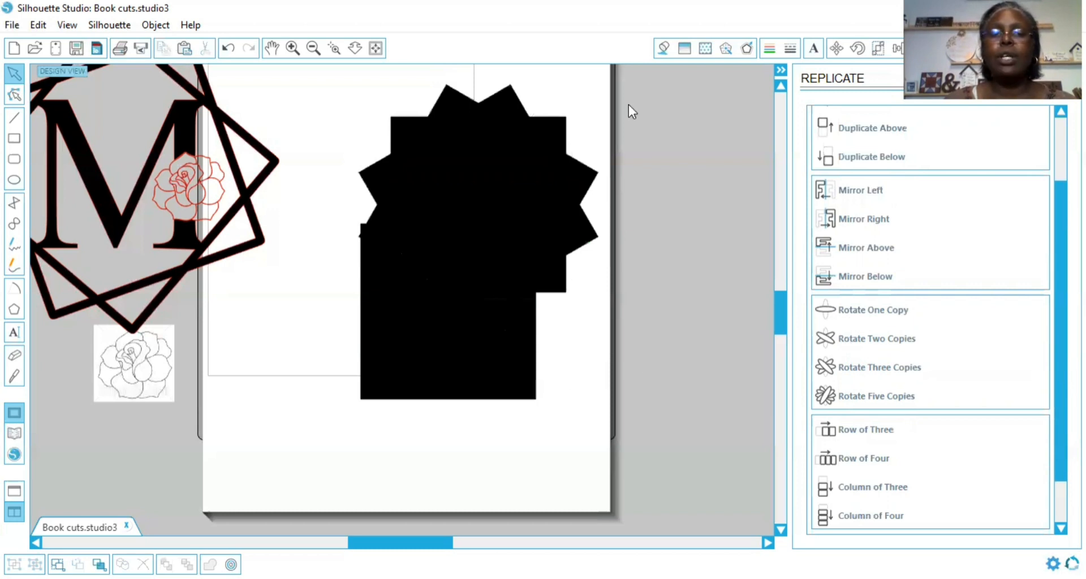
Select all the black squares on the page and make their fill transparent.
left_click_drag(609, 102, 440, 368)
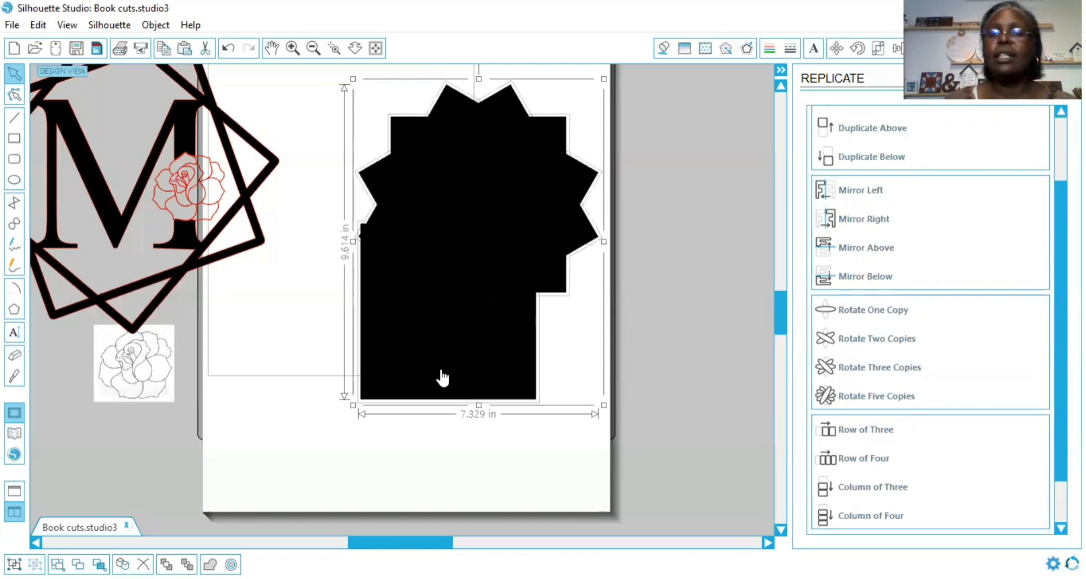
left_click(665, 50)
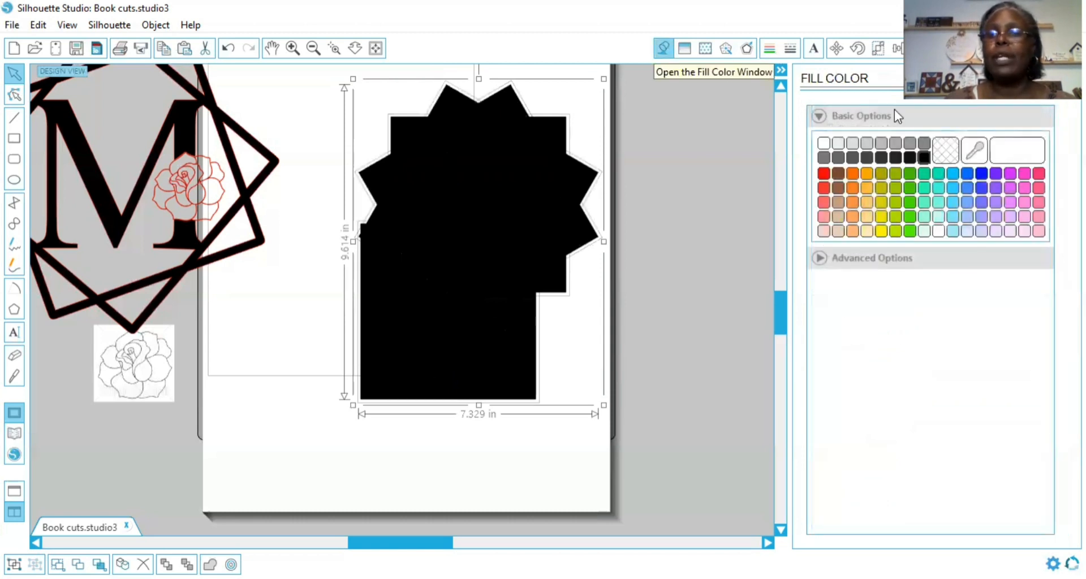
left_click(943, 159)
left_click(566, 307)
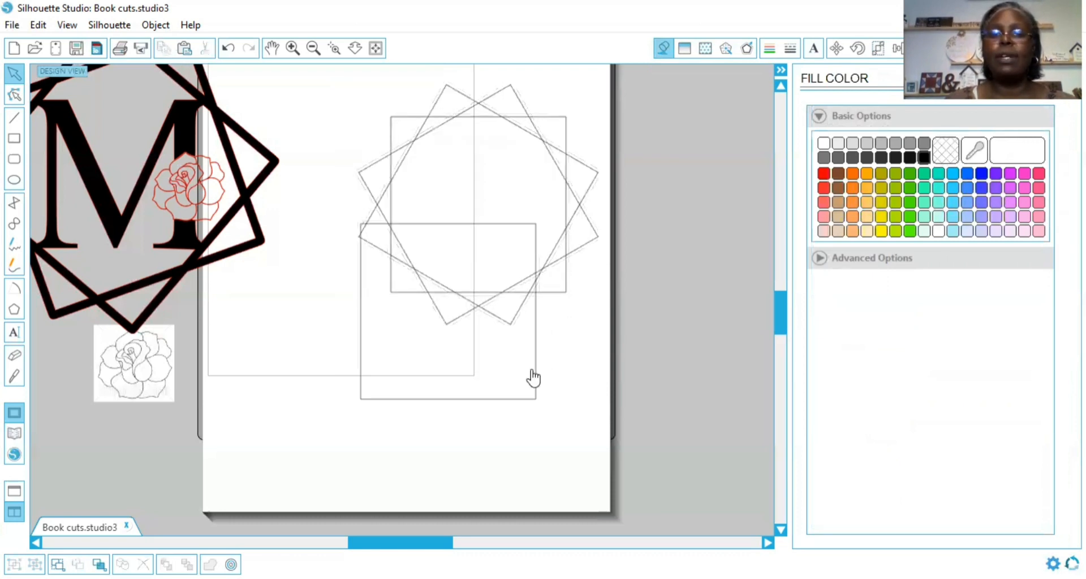
Separate the outlined squares, moving the original to the page's lower left and both rotated copies away from the upright upper square.
left_click_drag(455, 461, 402, 469)
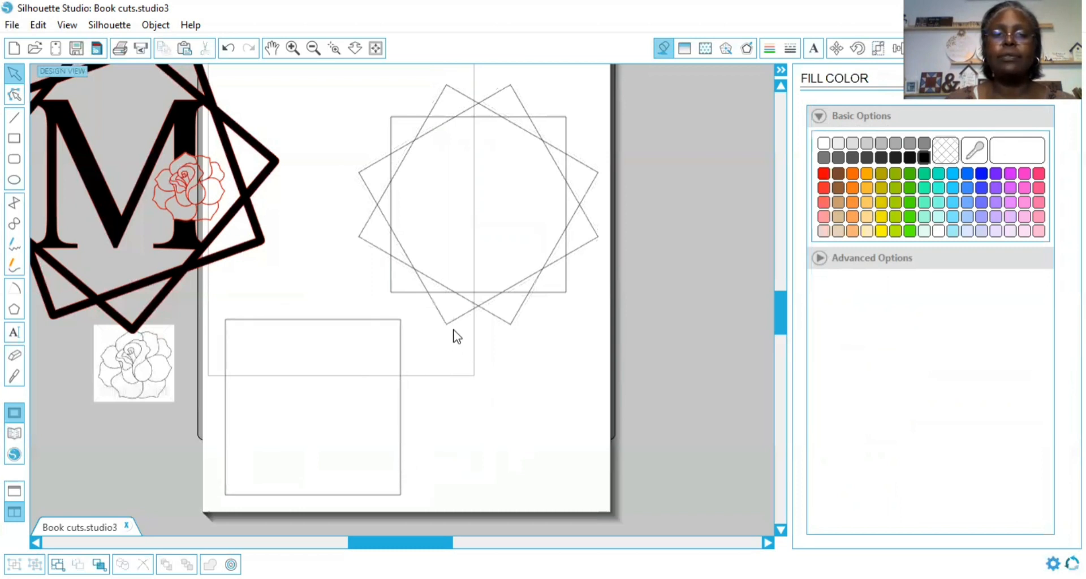
left_click_drag(448, 334, 518, 487)
left_click(518, 488)
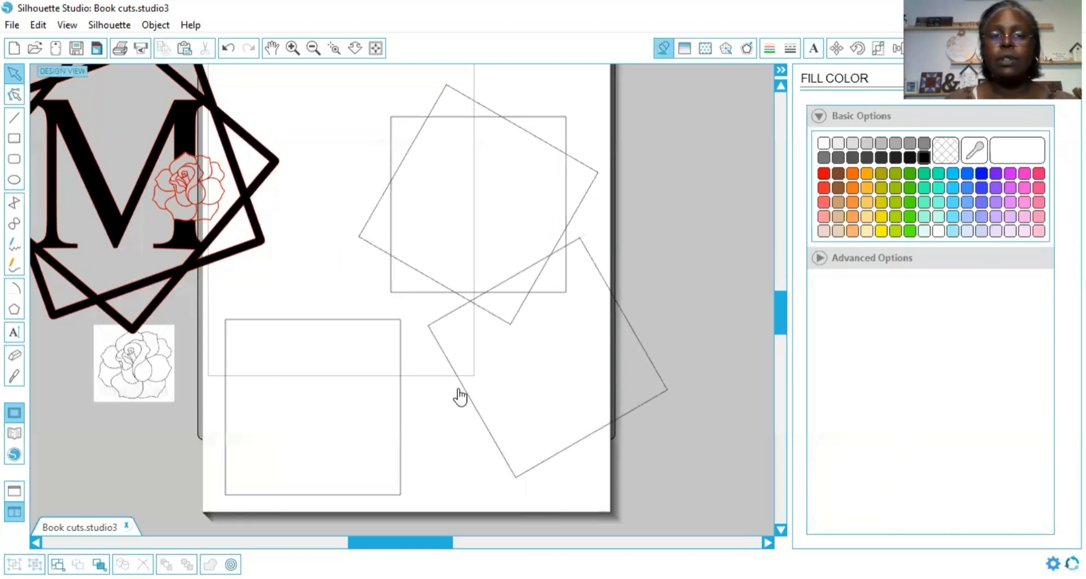
left_click_drag(516, 398, 840, 473)
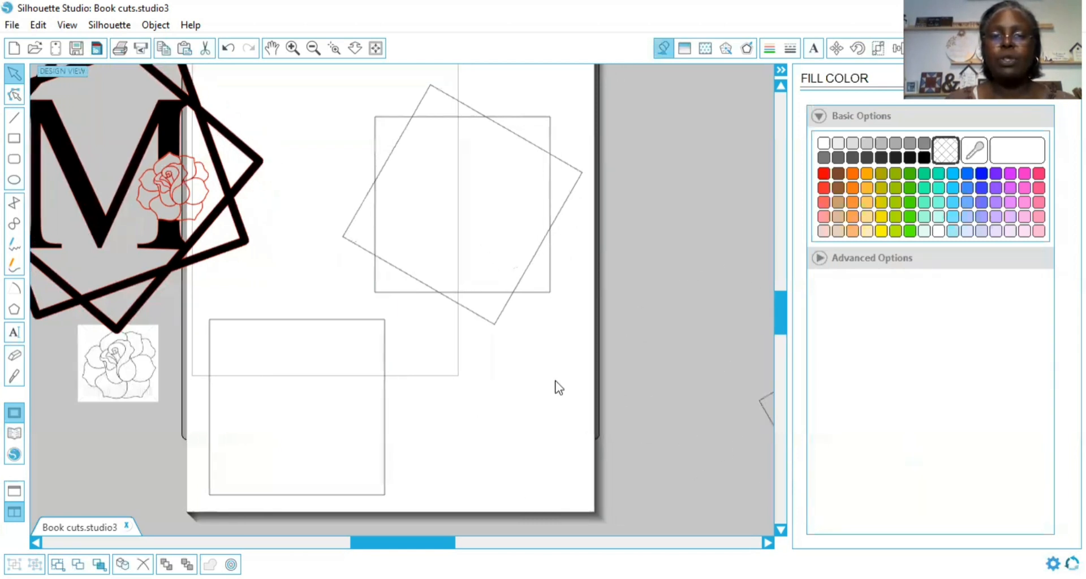
left_click(555, 387)
left_click_drag(470, 315, 500, 577)
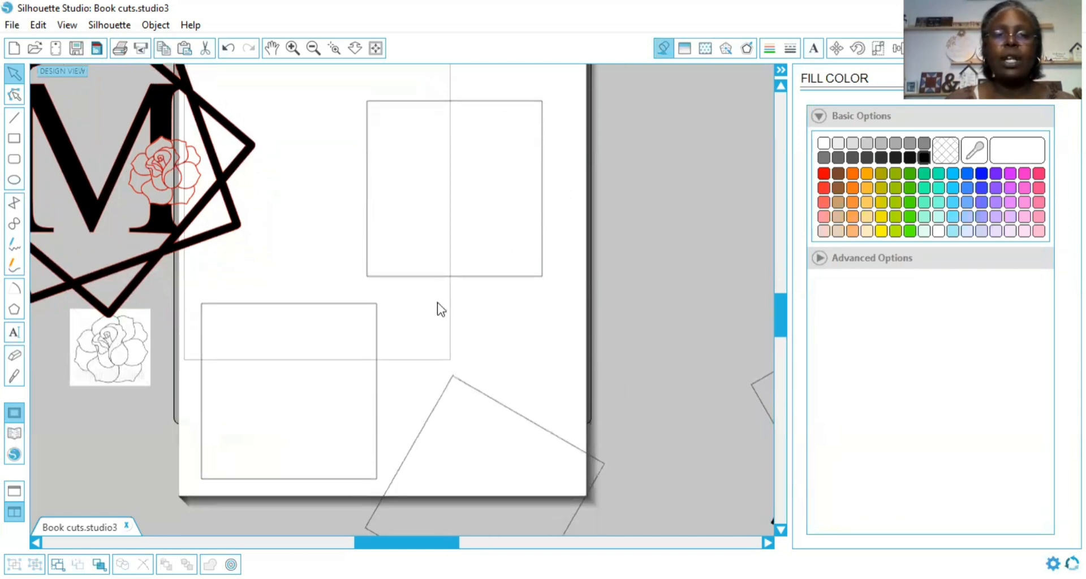
Move the lower-left square onto the upper upright square and enlarge it to about 5.938 in so it surrounds the other.
left_click(452, 278)
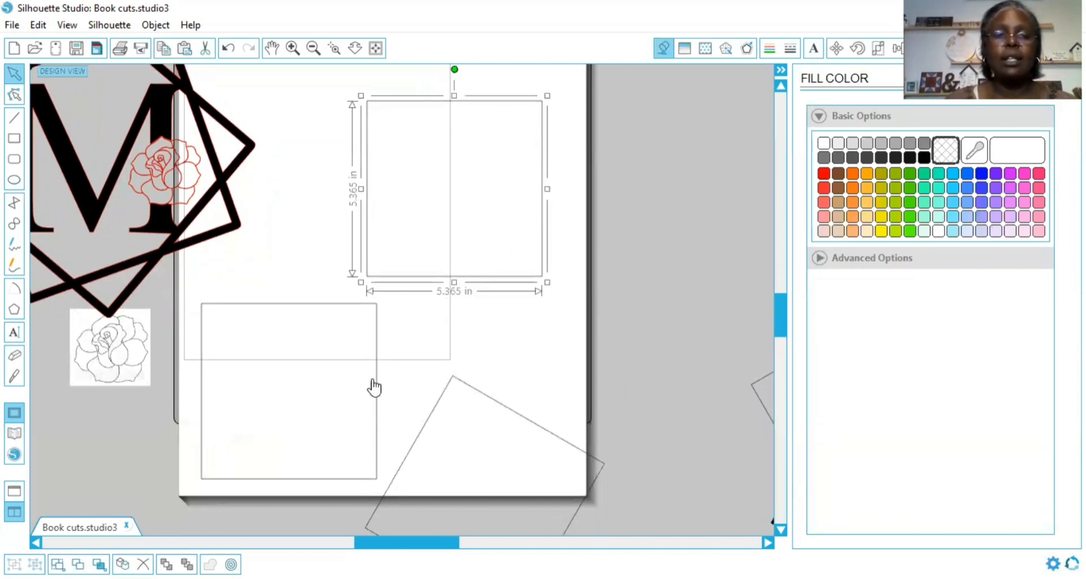
left_click_drag(378, 389, 530, 201)
left_click(533, 293)
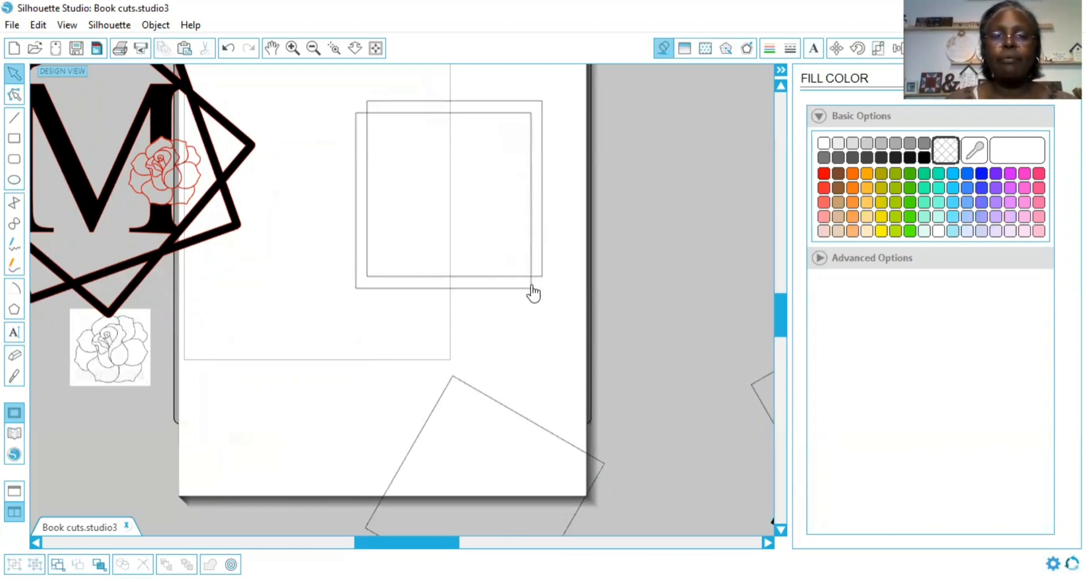
left_click(534, 293)
mouse_move(534, 296)
left_mouse_down()
mouse_move(560, 313)
mouse_move(541, 284)
left_mouse_up()
Select both nested squares and align them to a common center.
left_click_drag(602, 218, 511, 235)
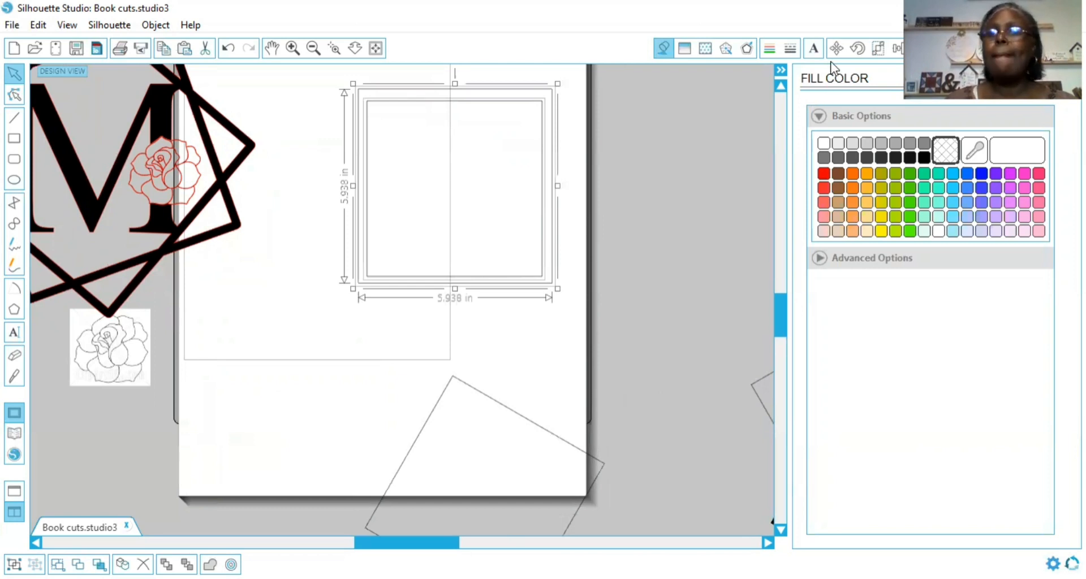
left_click(899, 51)
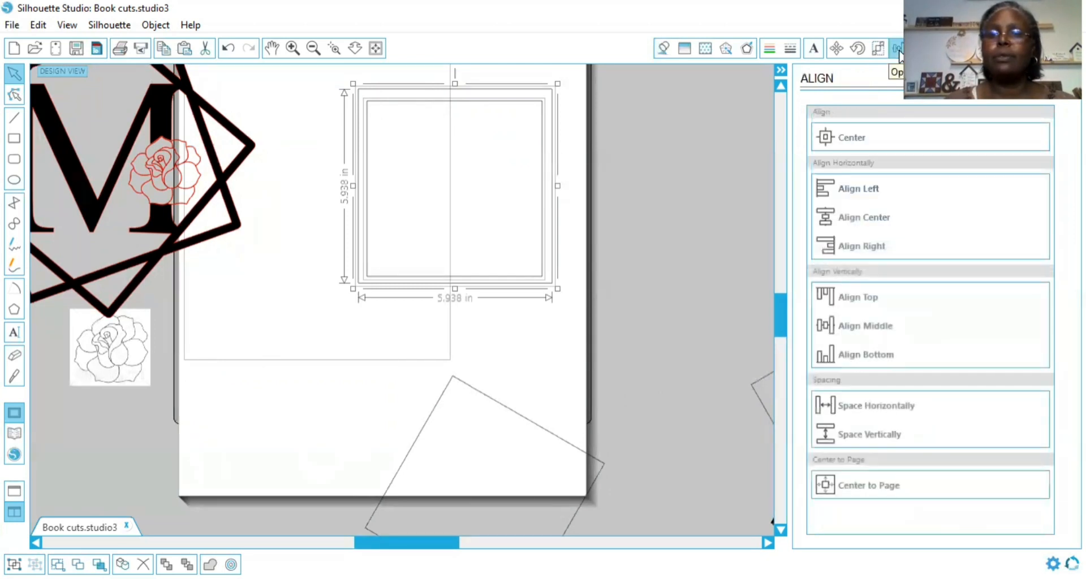
left_click(850, 139)
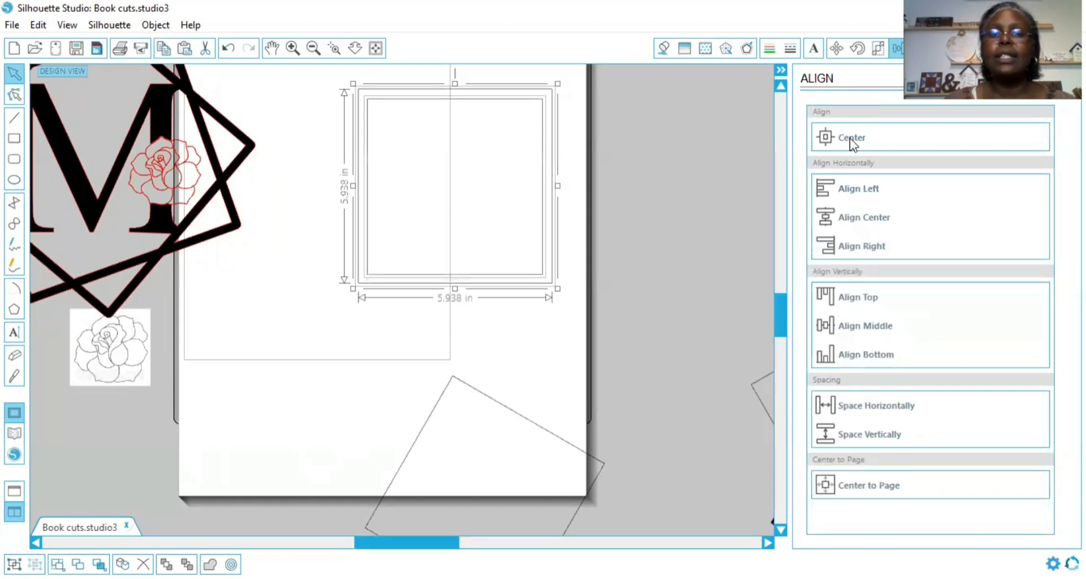
Make a compound path from the two nested squares and shift the resulting frame slightly down and left.
right_click(541, 236)
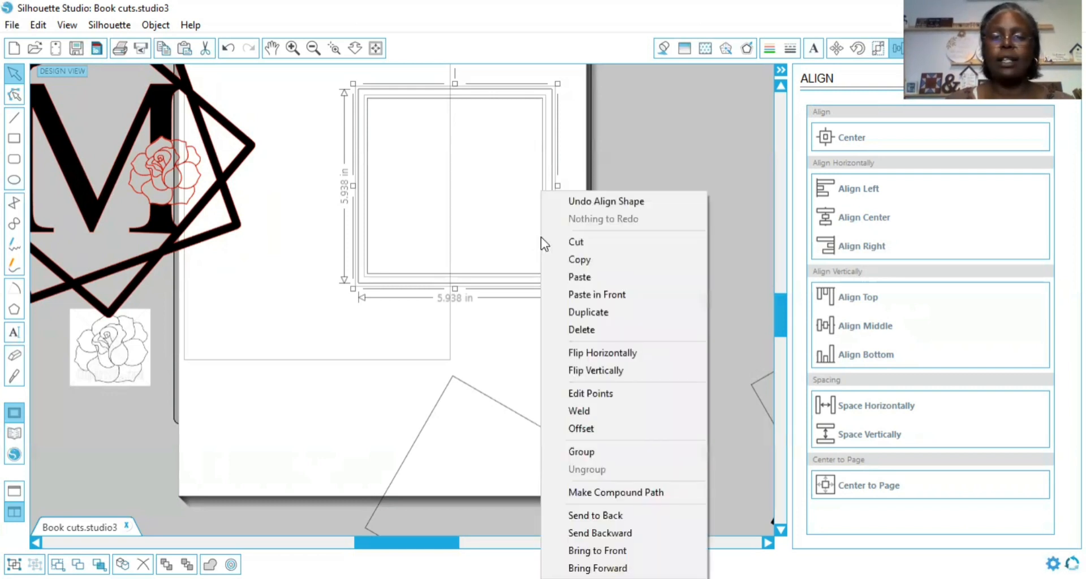
left_click(580, 493)
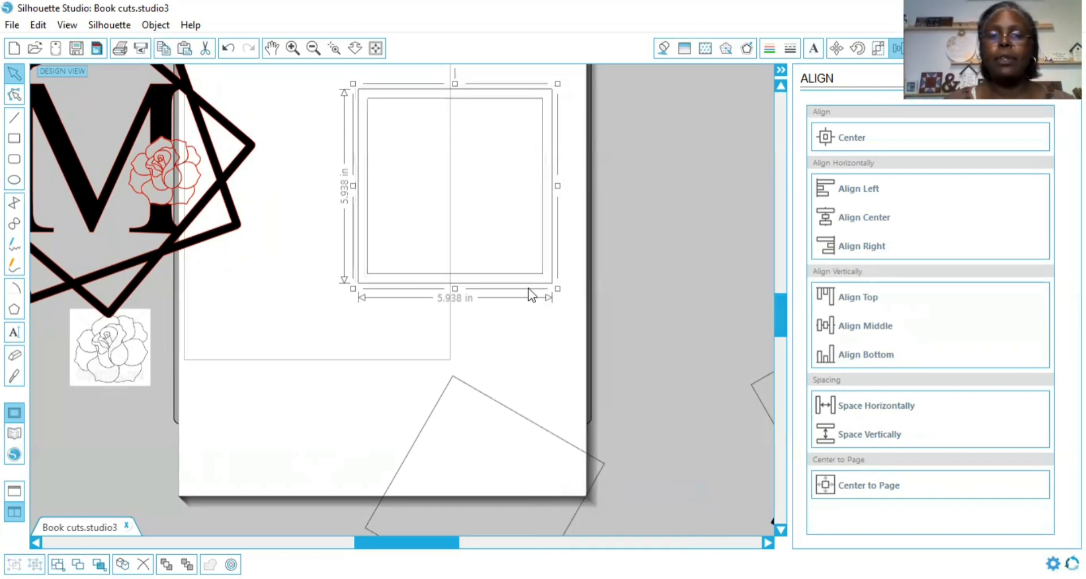
left_click(540, 311)
mouse_move(528, 290)
left_mouse_down()
mouse_move(514, 313)
mouse_move(499, 253)
mouse_move(475, 311)
mouse_move(515, 301)
left_mouse_up()
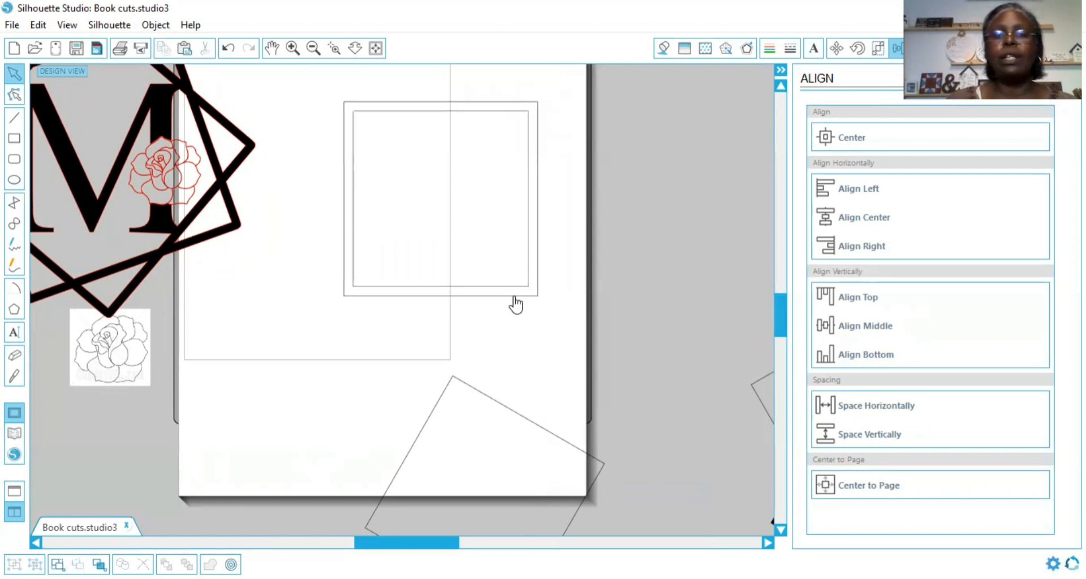
Fill the compound square frame with black.
left_click(477, 293)
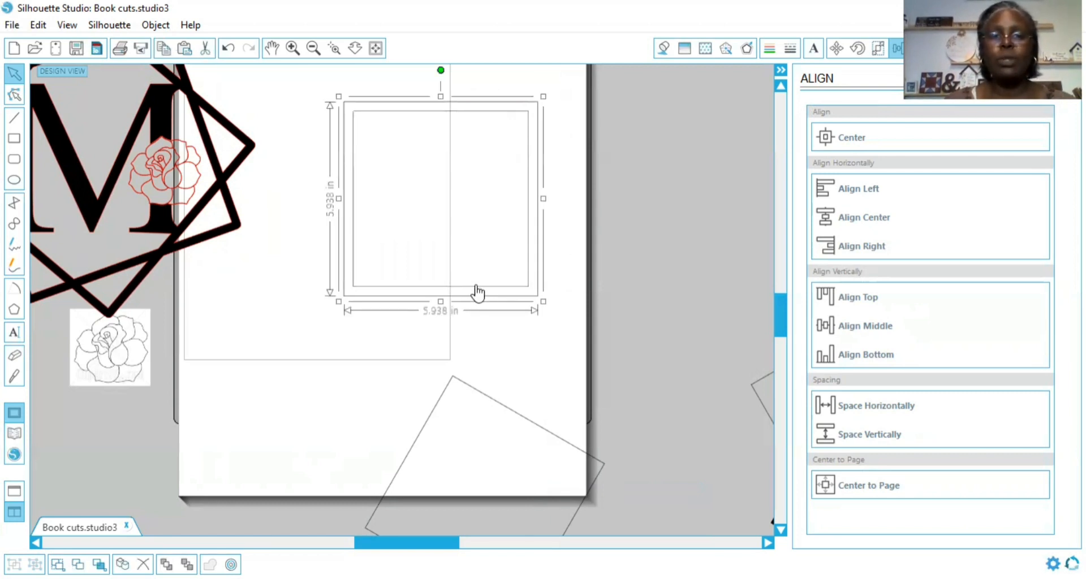
left_click(665, 48)
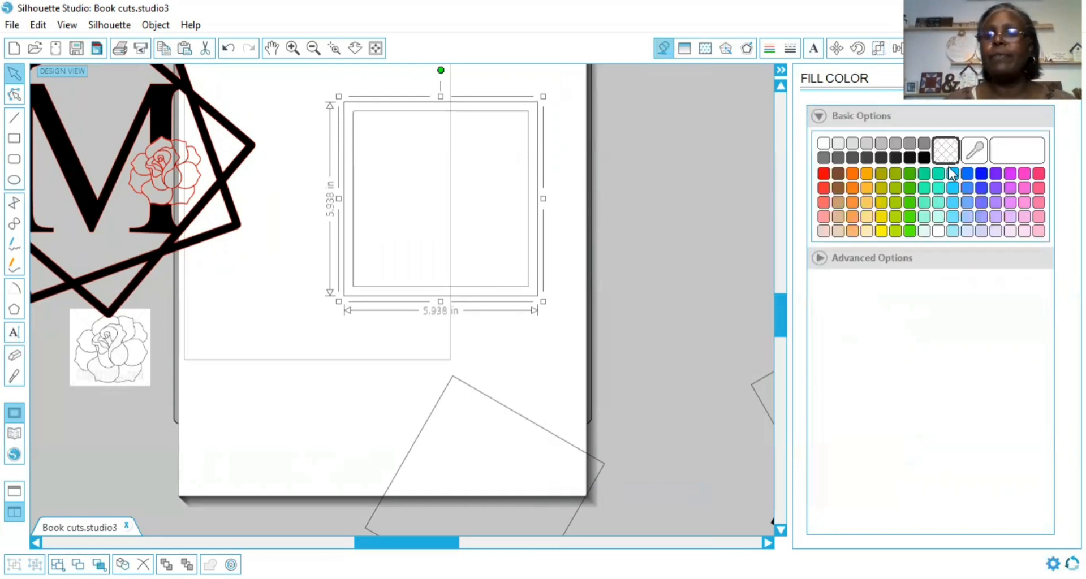
left_click(924, 158)
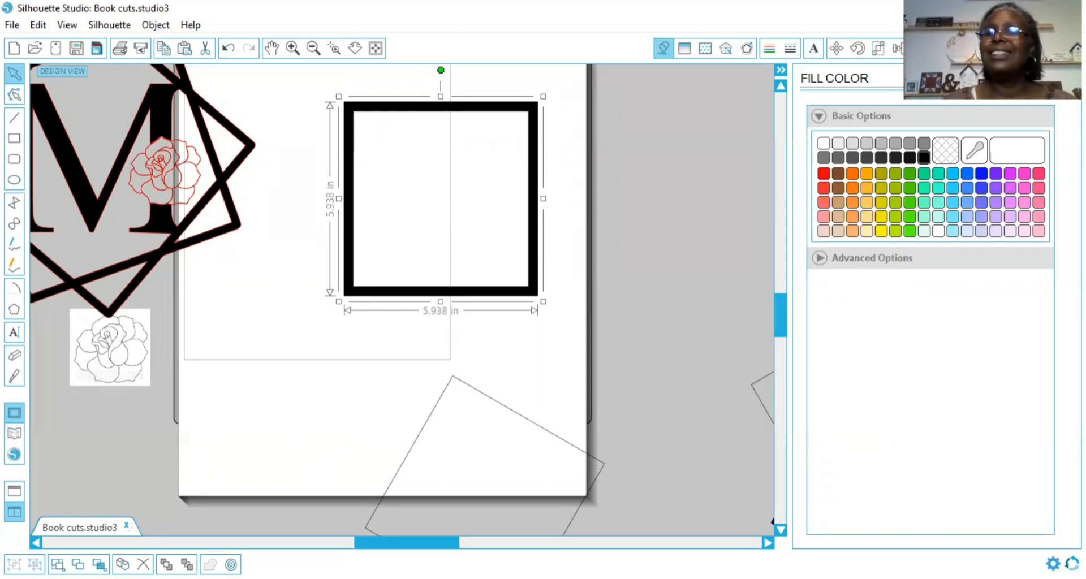
Replicate the black square frame with the Rotate Two Copies option.
left_click(919, 49)
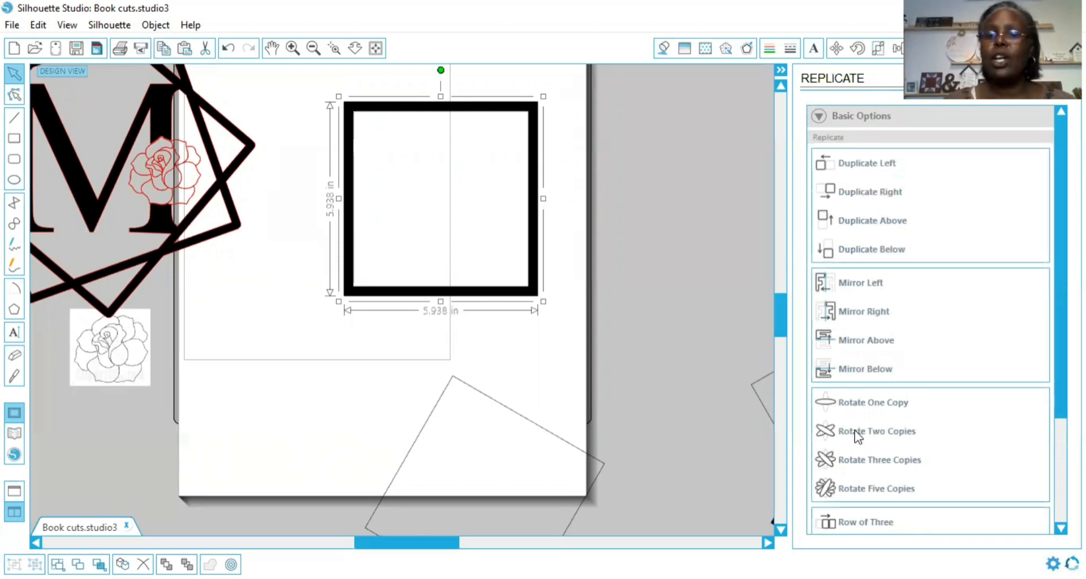
left_click(858, 437)
left_click(576, 282)
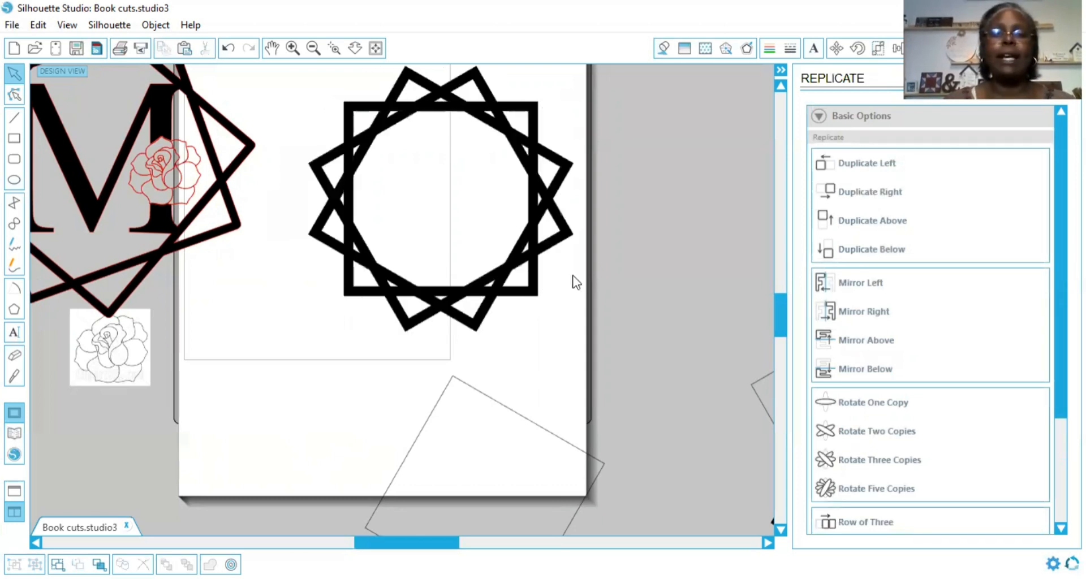
Pull one rotated frame off the page's right side, leaving one upright and one rotated frame overlapping.
scroll(441, 355, "up", 1)
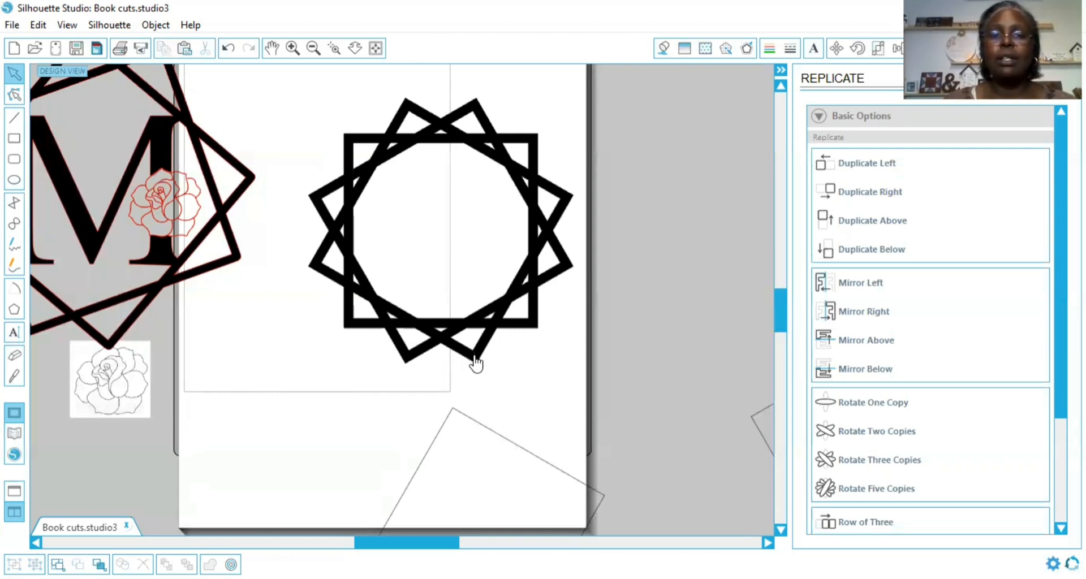
left_click_drag(477, 362, 785, 447)
left_click(423, 400)
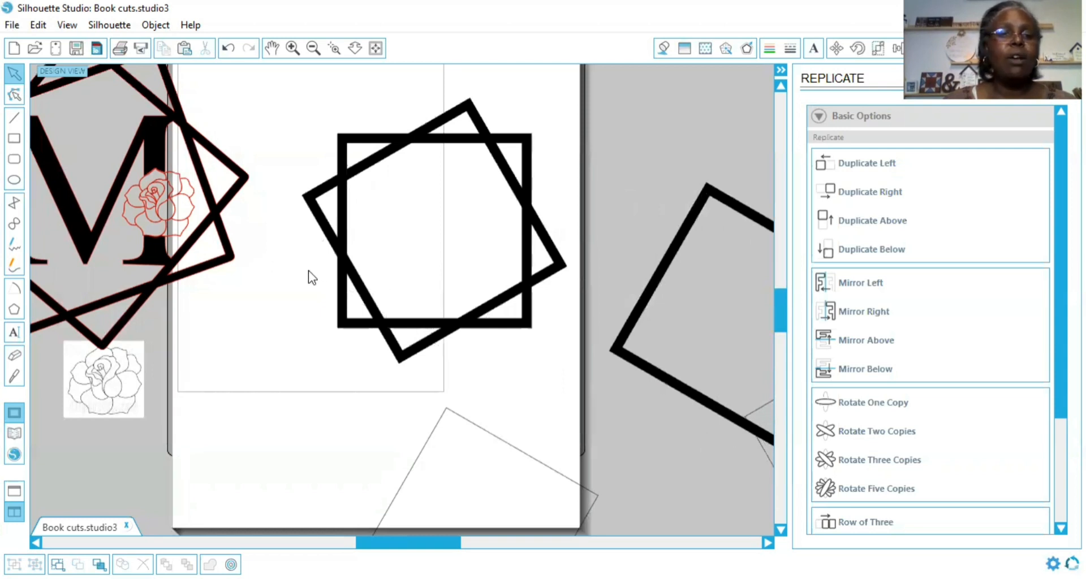
Weld the two overlapping black frames together and shift the welded frame slightly up and left.
left_click(395, 252)
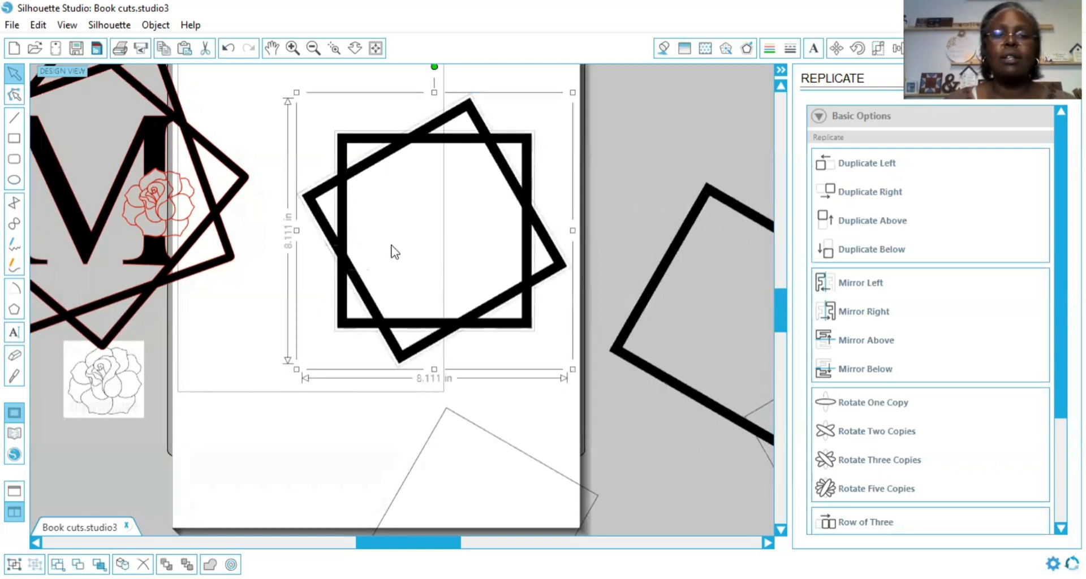
right_click(394, 252)
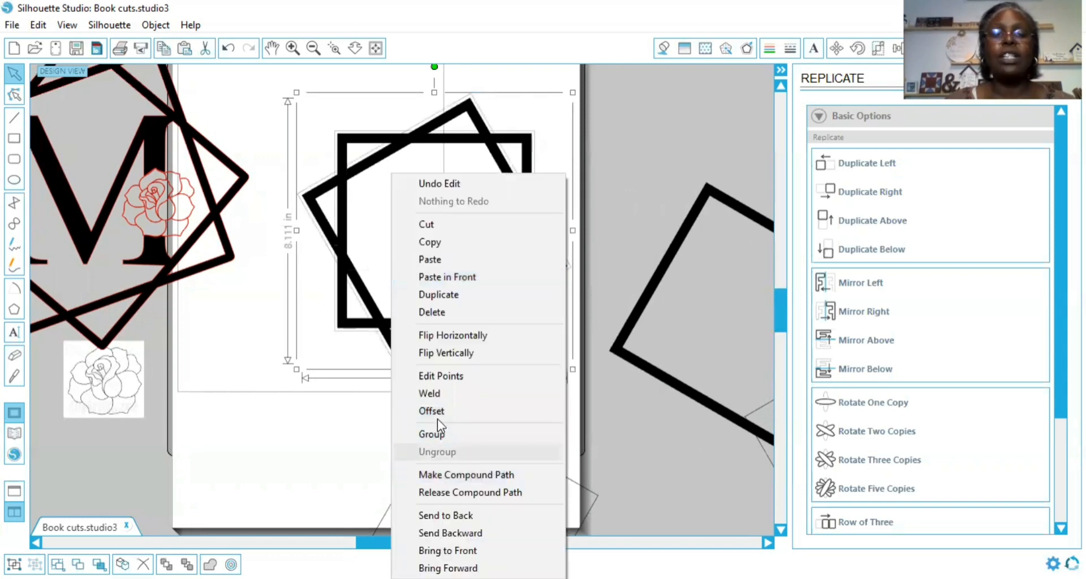
left_click(436, 394)
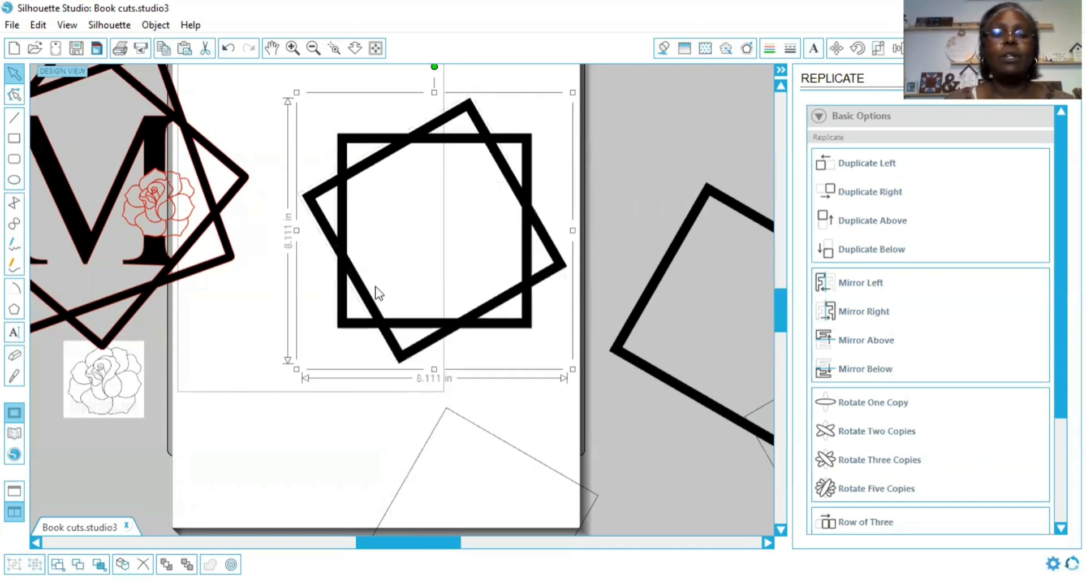
left_click_drag(394, 252, 362, 303)
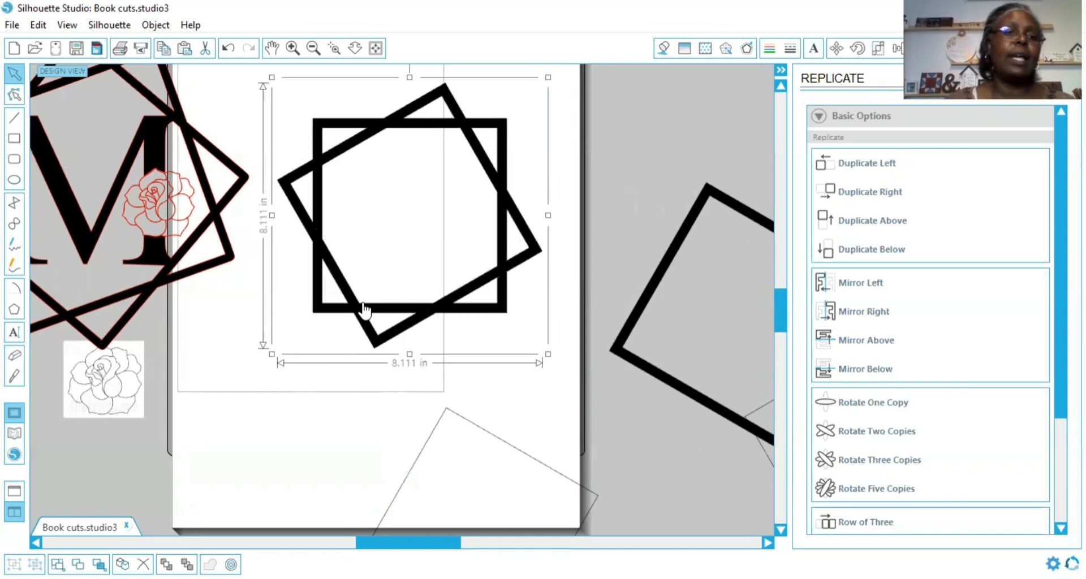
Add the letter M in Times New Roman inside the welded frame.
left_click(14, 332)
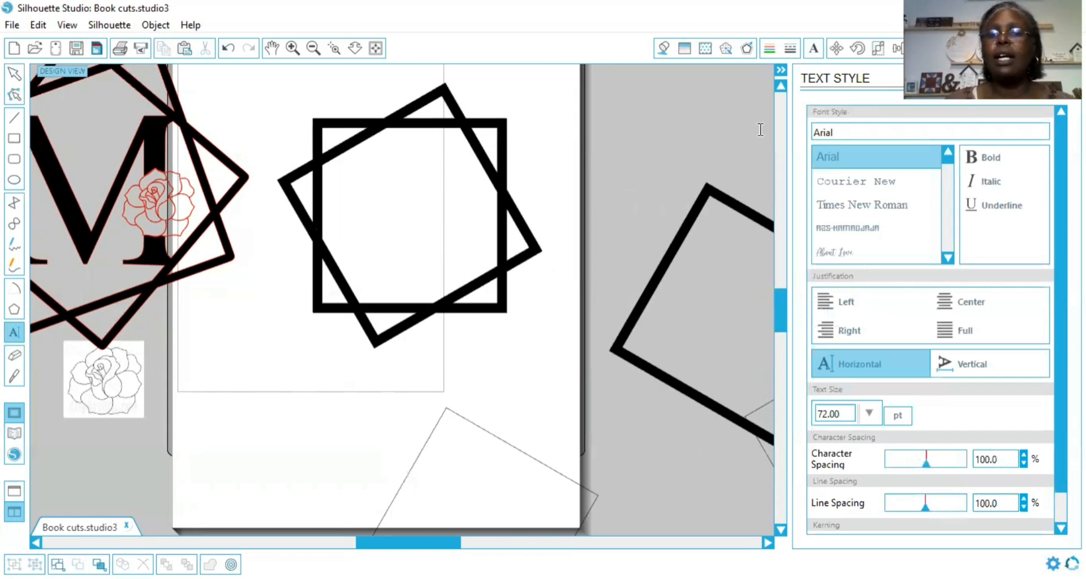
left_click(843, 207)
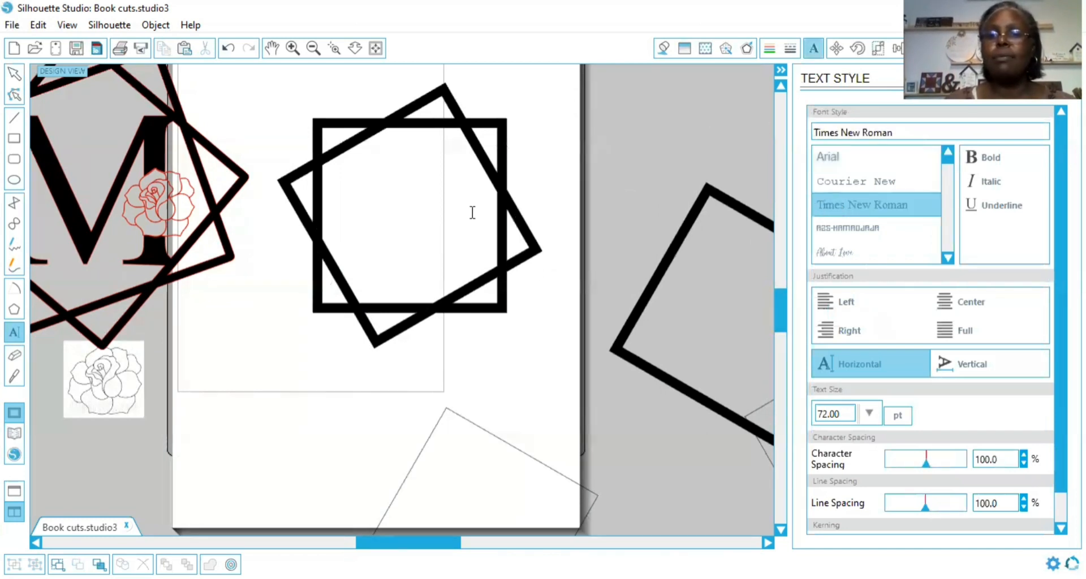
left_click(371, 211)
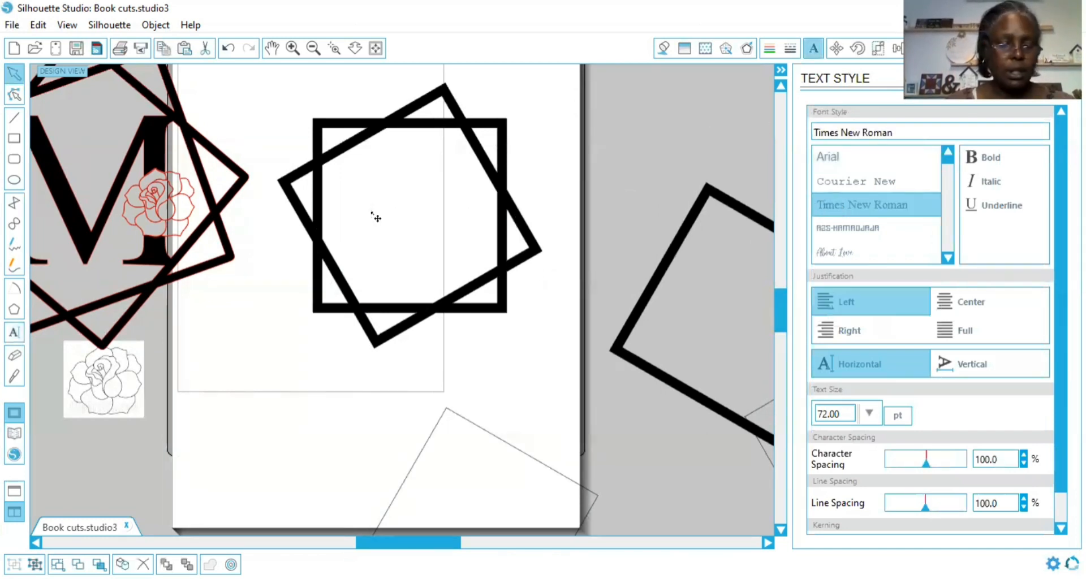
type("M")
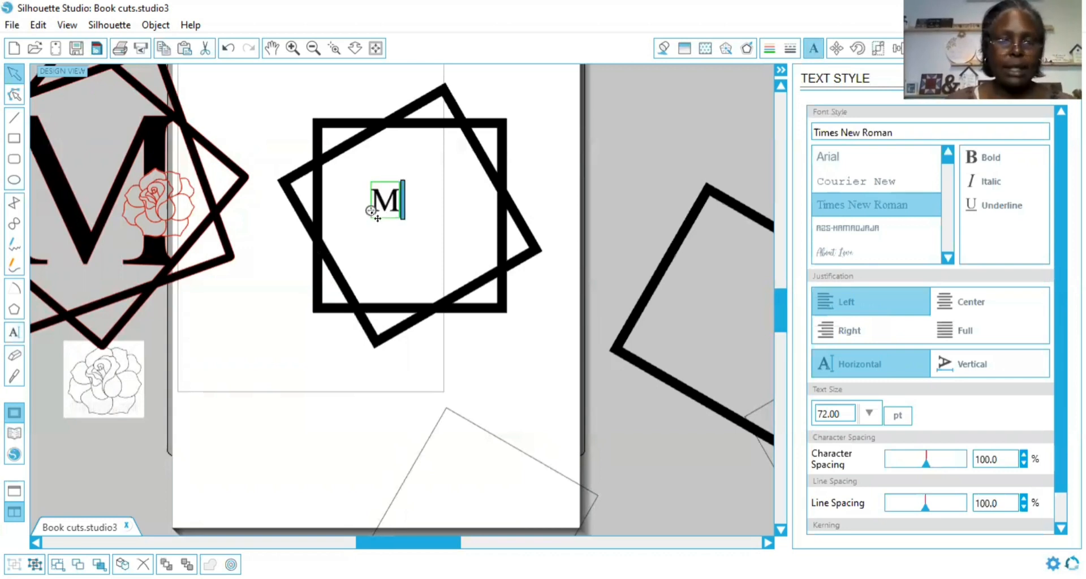
left_click(344, 191)
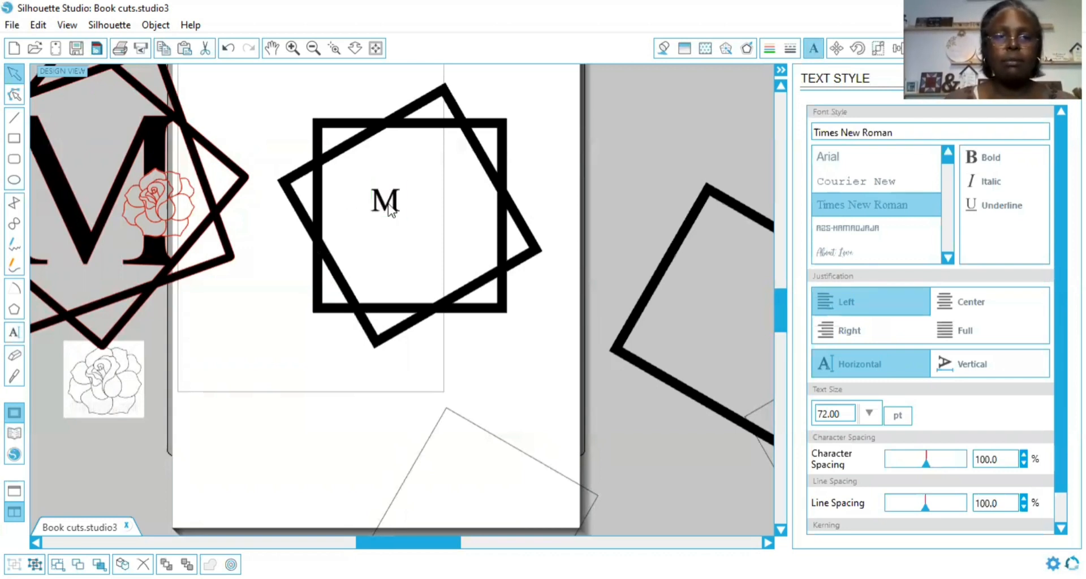
Enlarge the M to about 5.29 in wide and centre it so its serifs reach the frame.
left_click(388, 207)
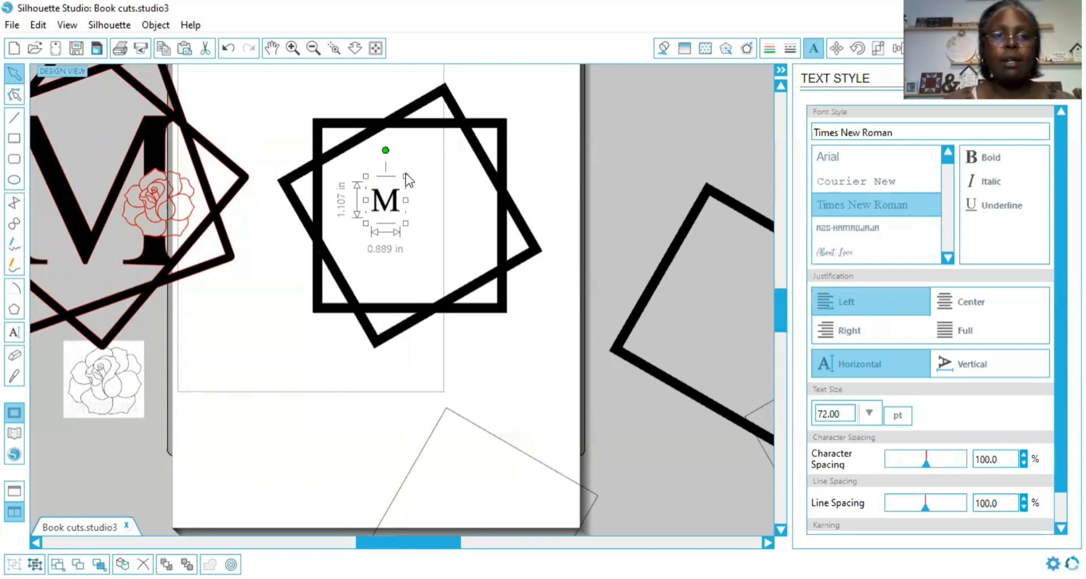
left_click_drag(406, 175, 466, 264)
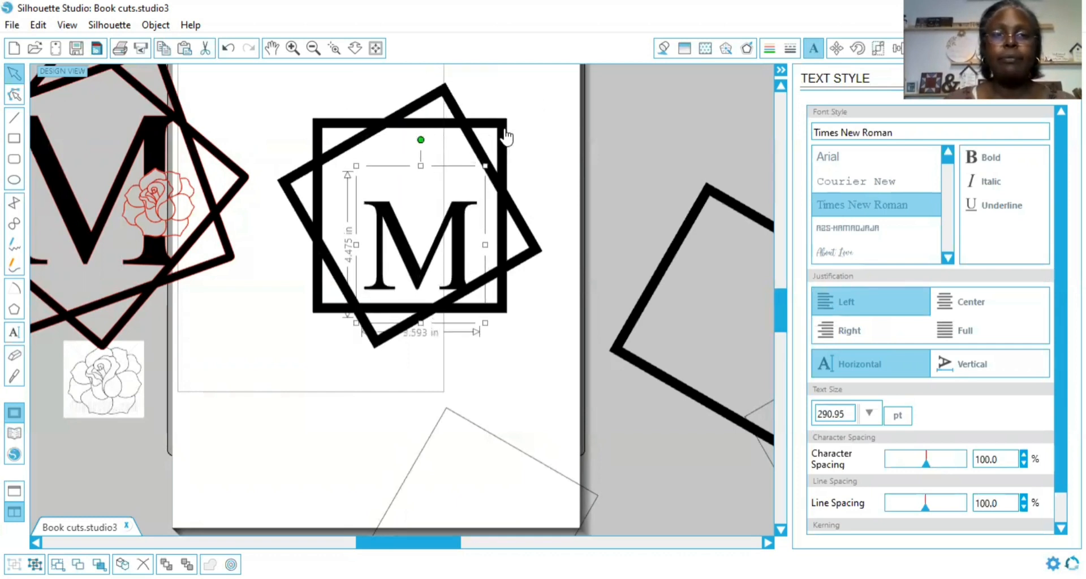
left_click_drag(485, 167, 433, 240)
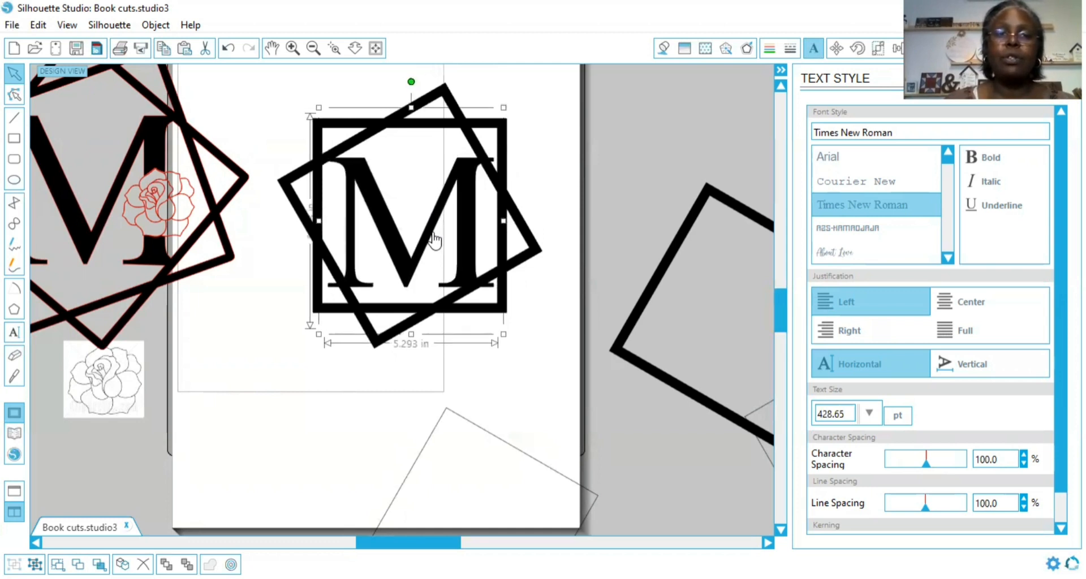
left_click(593, 152)
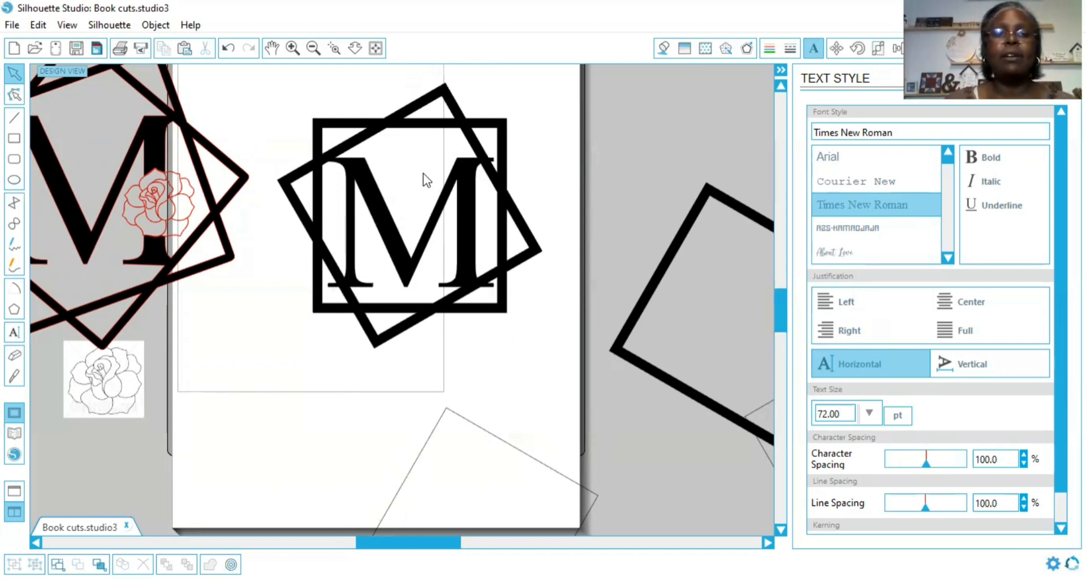
Ungroup the M text.
left_click(293, 48)
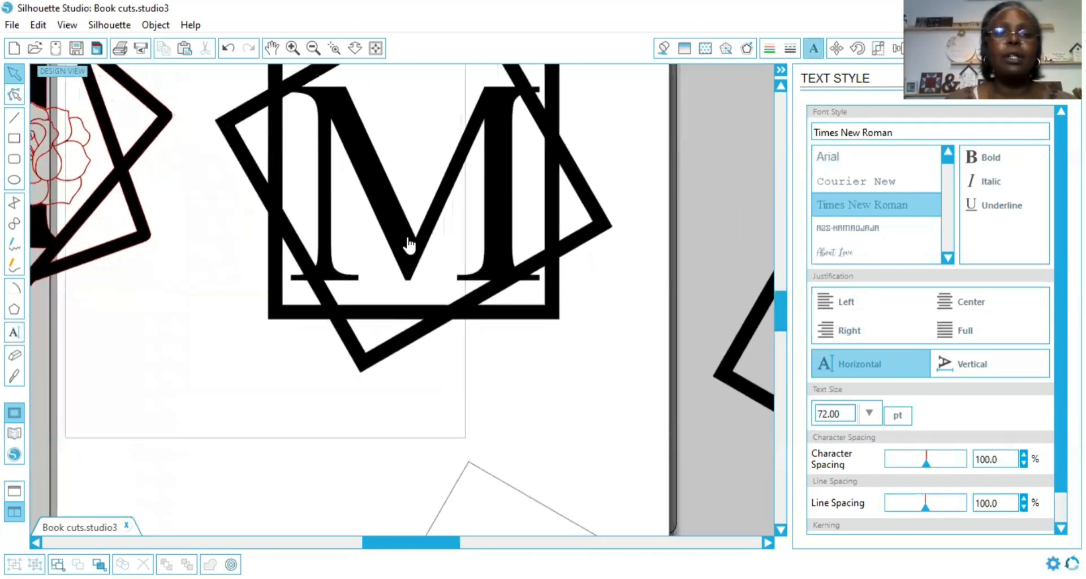
left_click(407, 246)
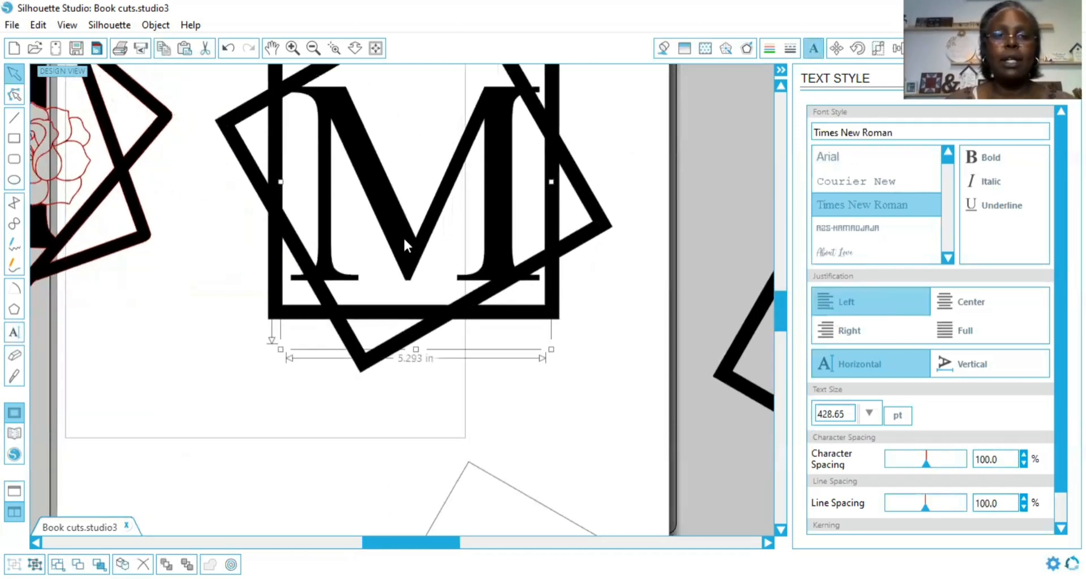
right_click(404, 246)
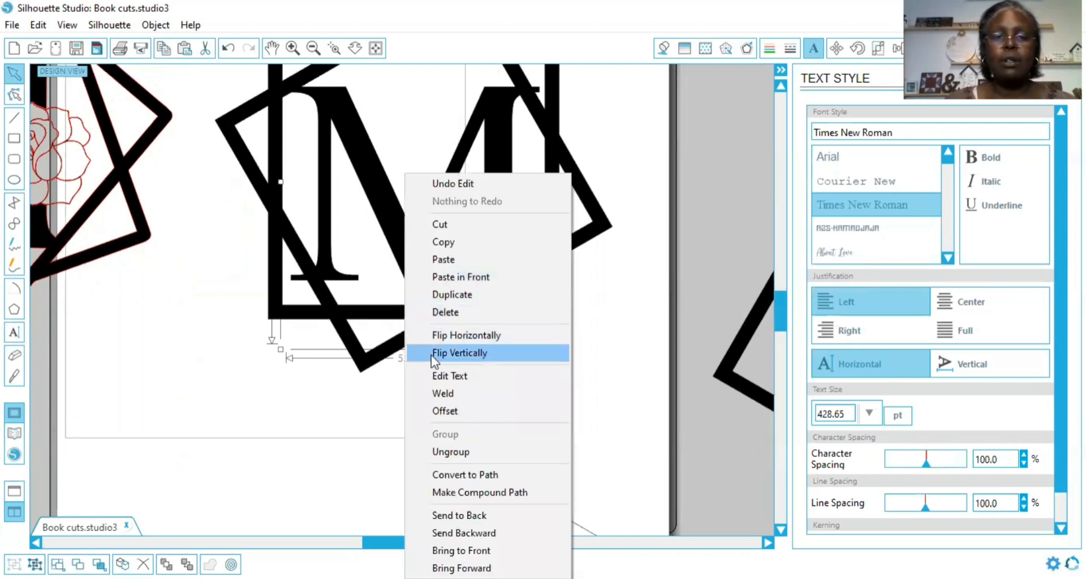
left_click(449, 451)
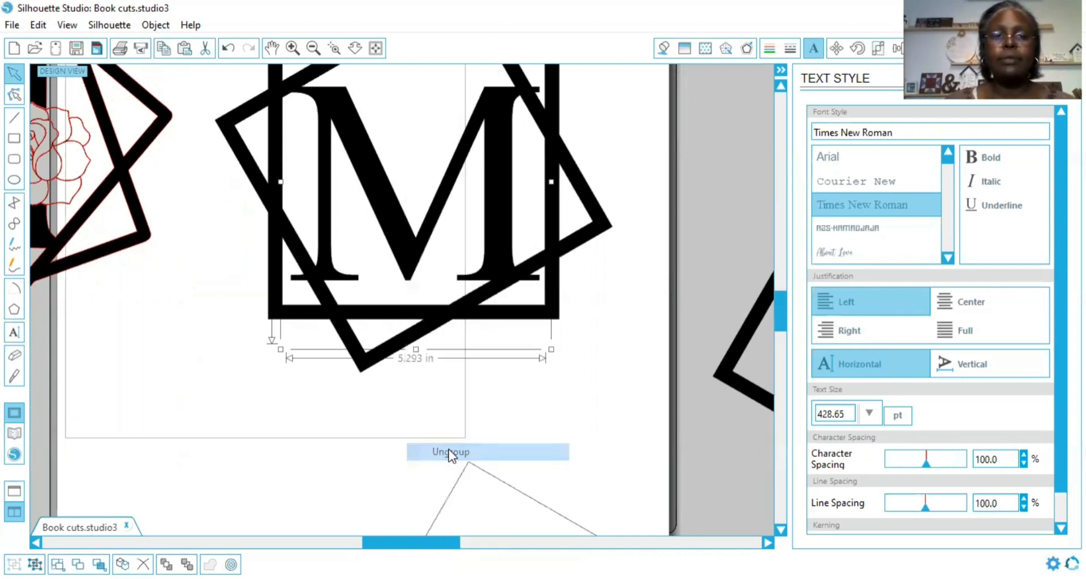
left_click(383, 390)
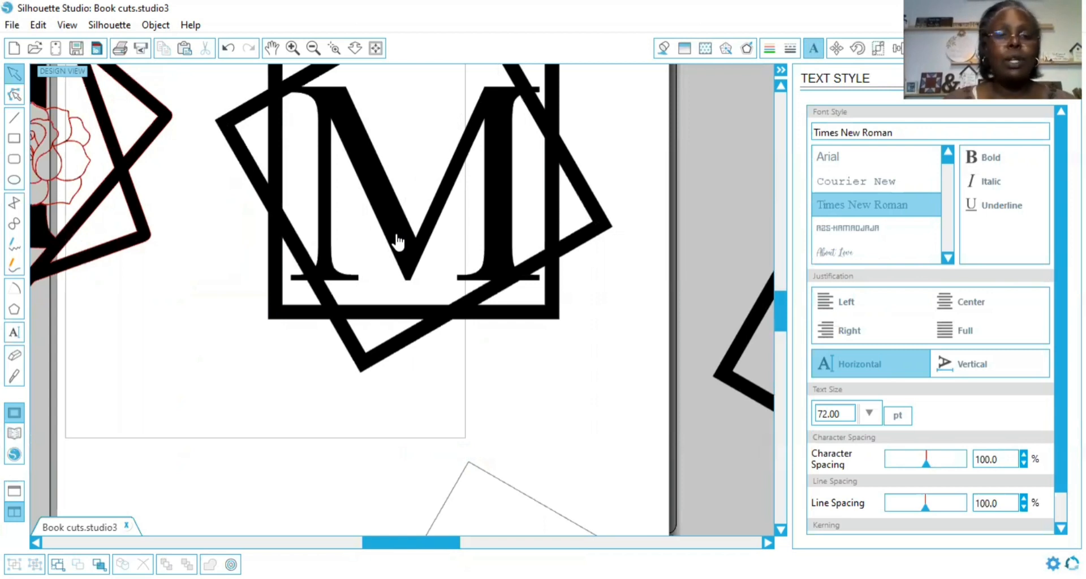
Trim the M's lower-left serif by deleting its outer points and pulling the remaining end point inward onto the rotated frame.
left_click(398, 241)
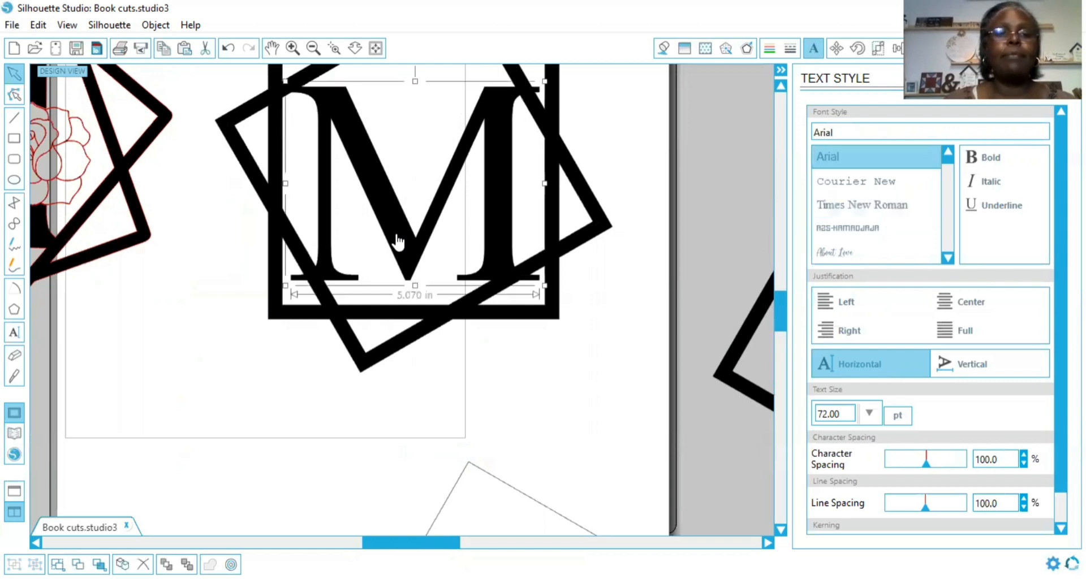
double_click(398, 240)
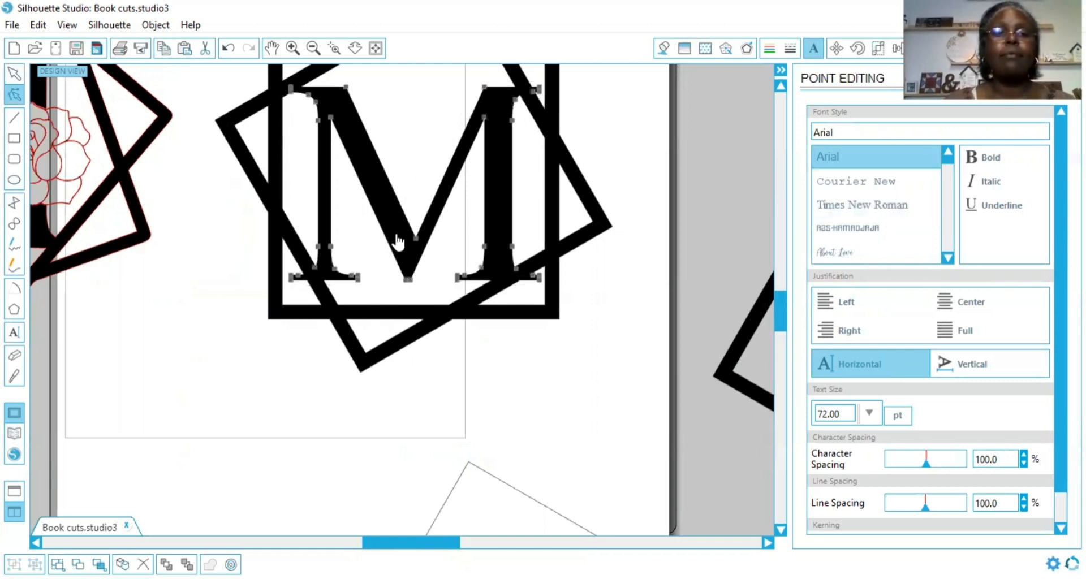
left_click(291, 278)
right_click(291, 278)
left_click(320, 328)
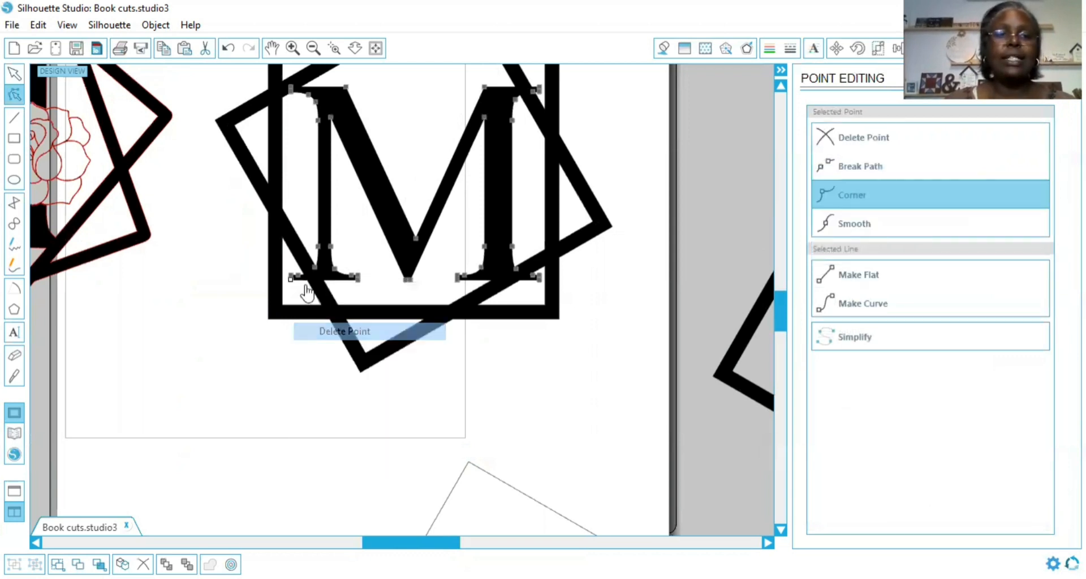
right_click(293, 274)
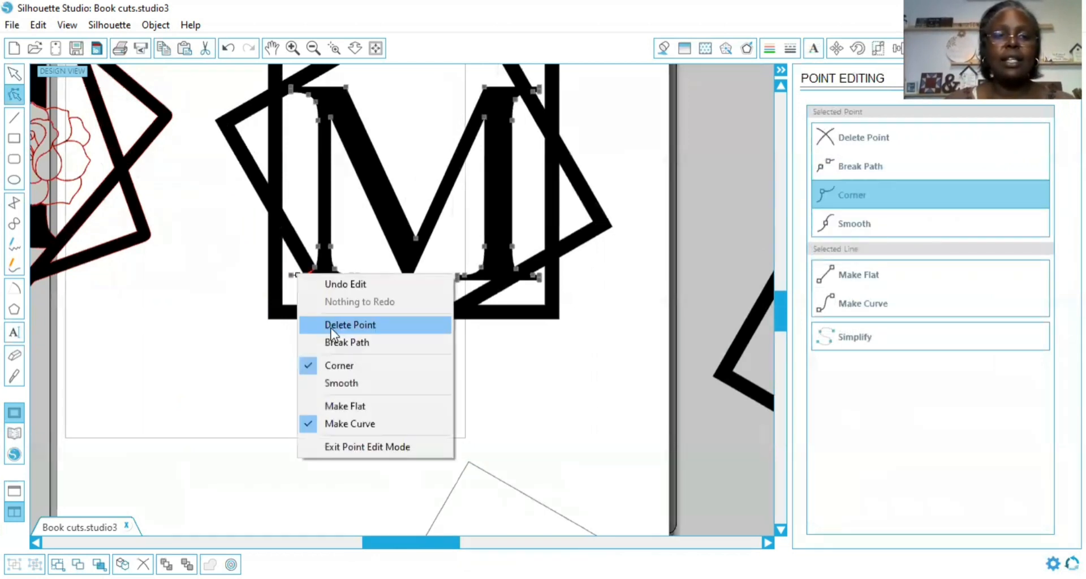
left_click(328, 323)
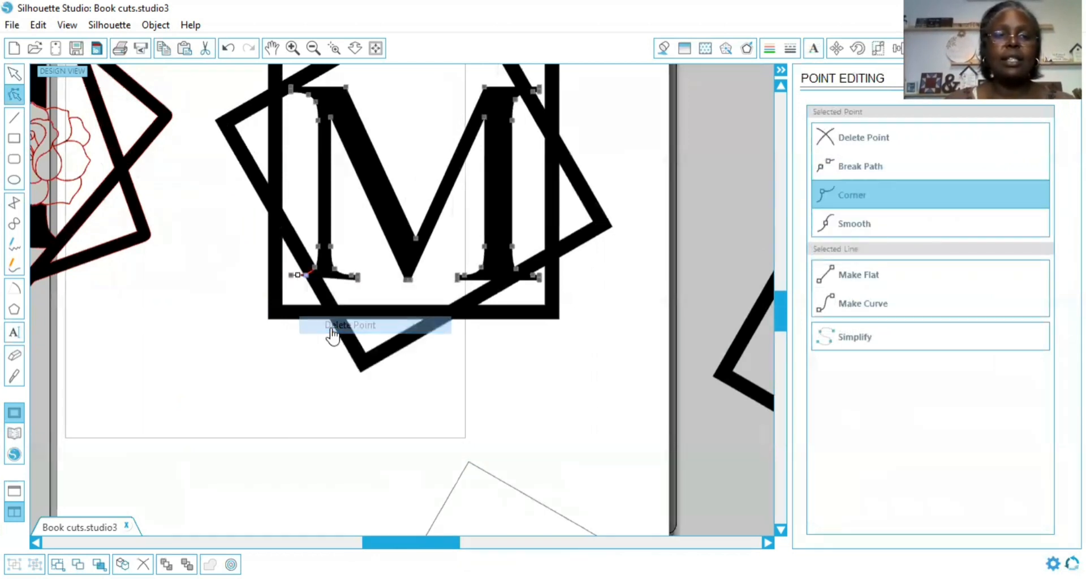
left_click(292, 276)
left_click_drag(294, 278, 311, 278)
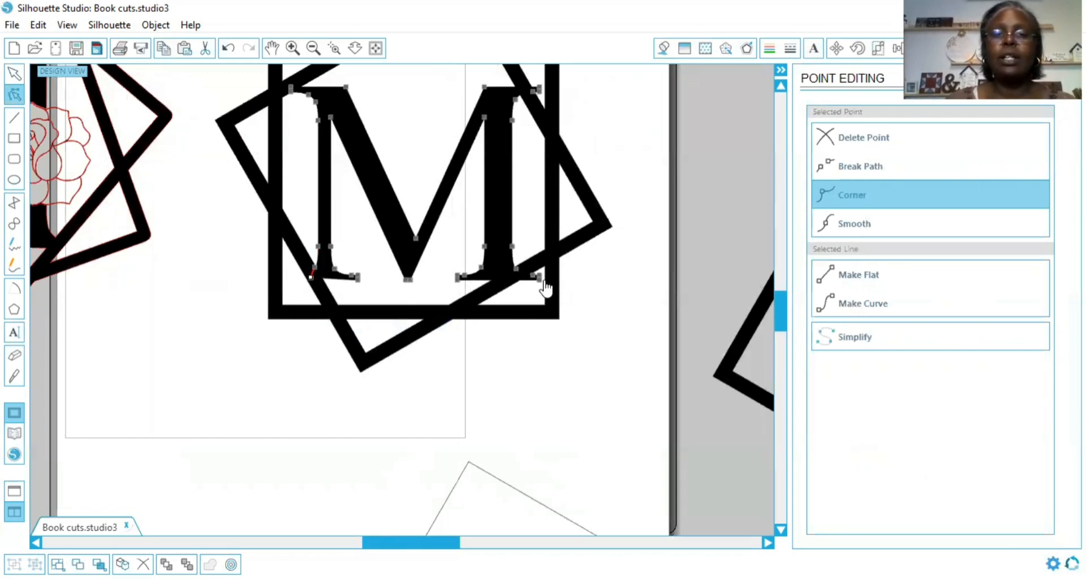
Pull the end points of the M's lower-right and upper-right serifs inward onto the rotated frame, finishing the point editing.
left_click(527, 280)
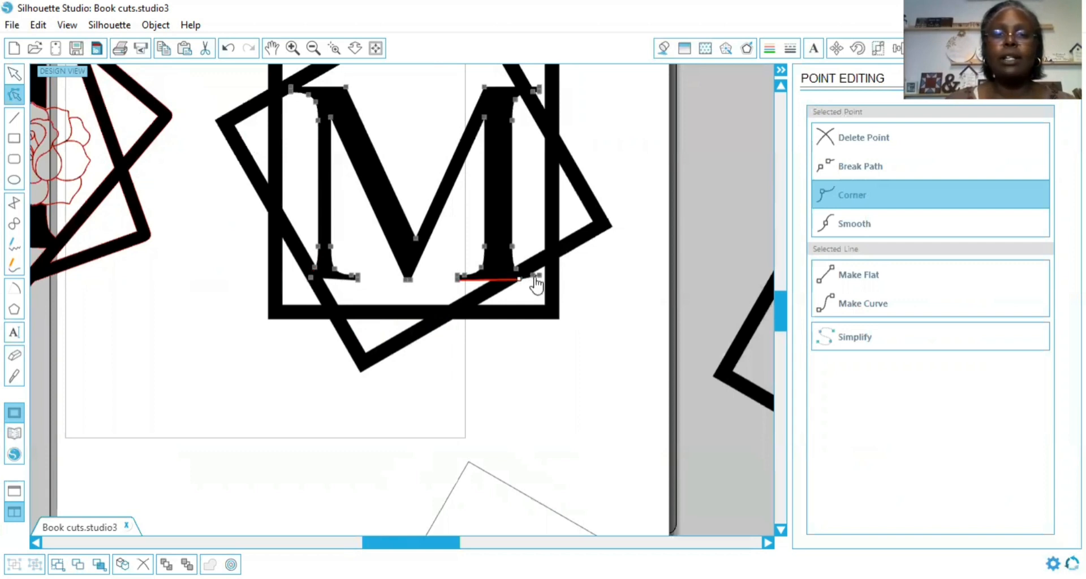
left_click(526, 277)
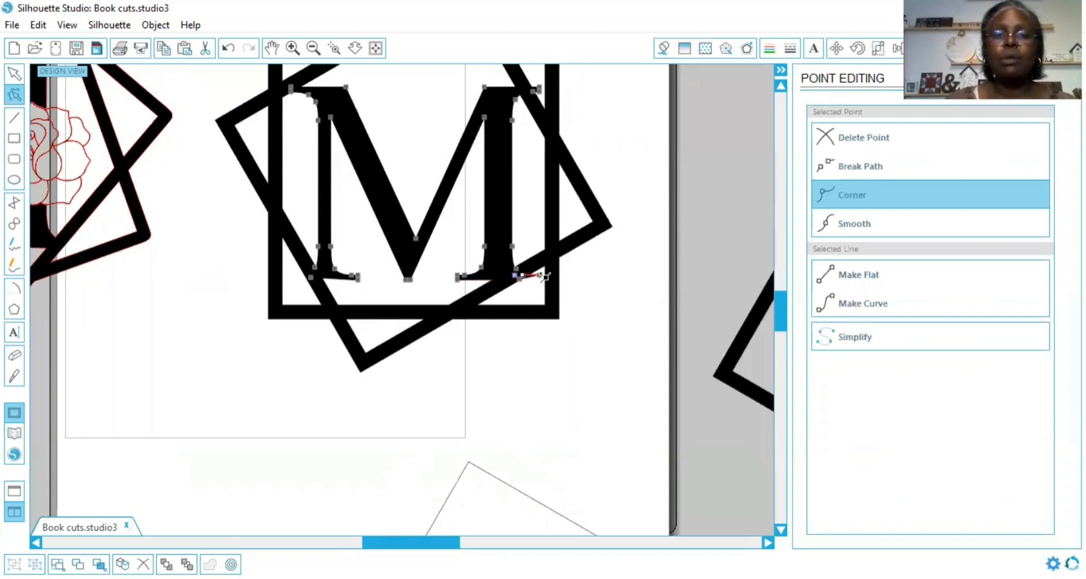
left_click_drag(539, 276, 526, 275)
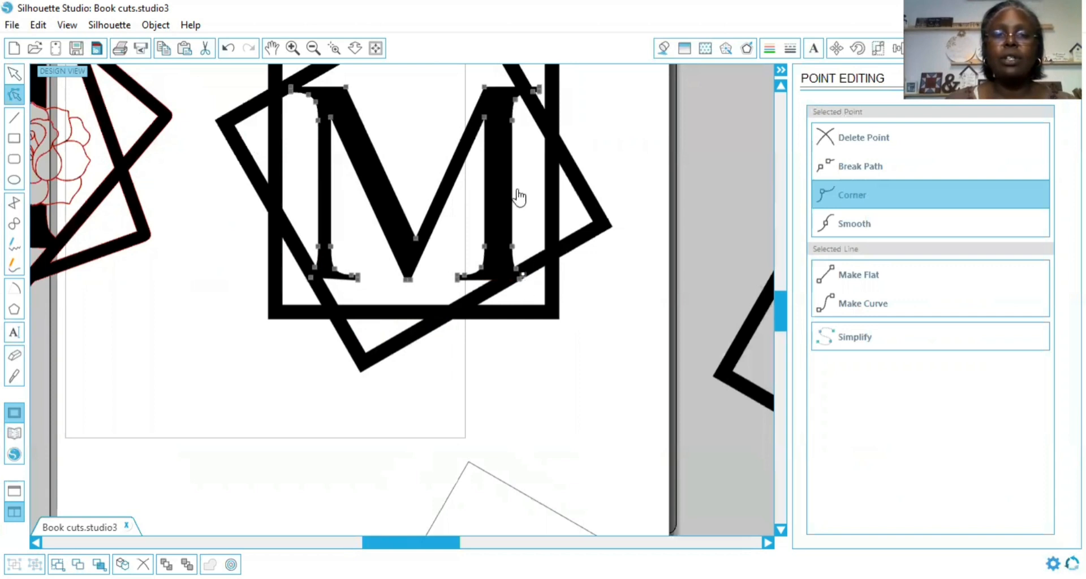
left_click(538, 90)
left_click_drag(538, 91, 529, 89)
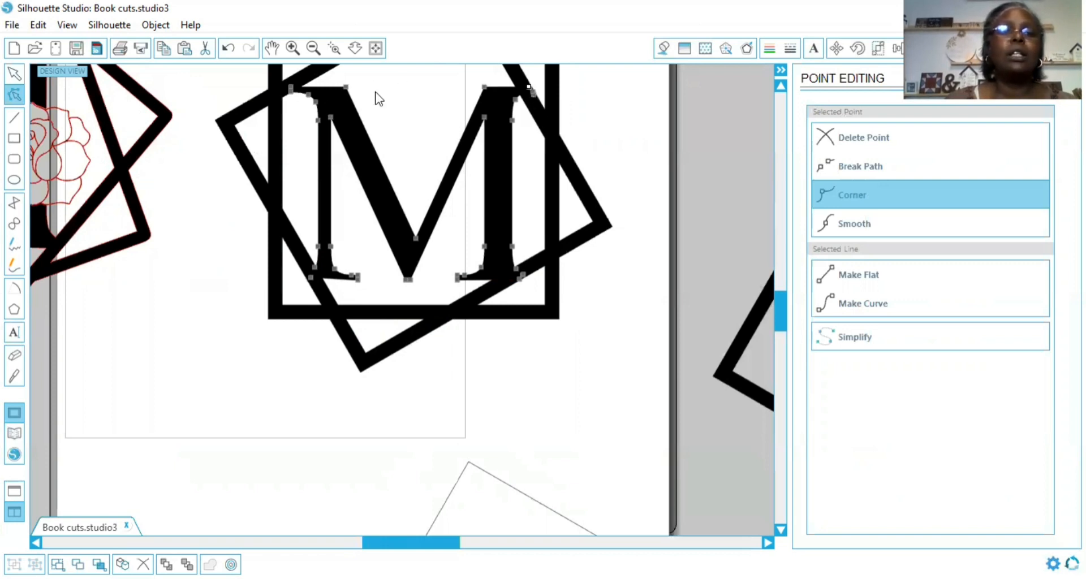
left_click(421, 88)
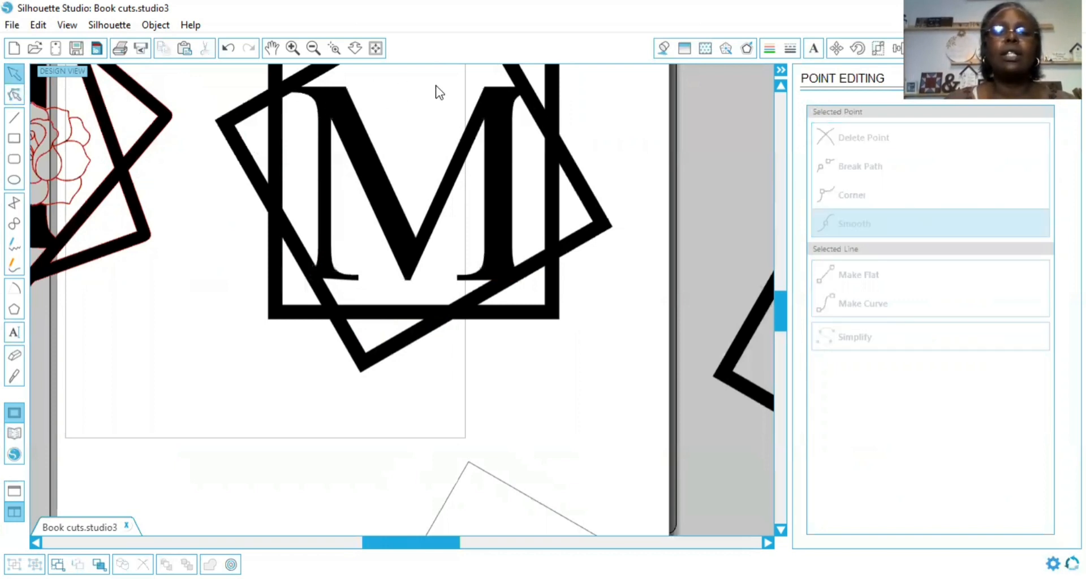
Weld the trimmed M and the overlapping square frame into one shape.
left_click_drag(436, 86, 440, 51)
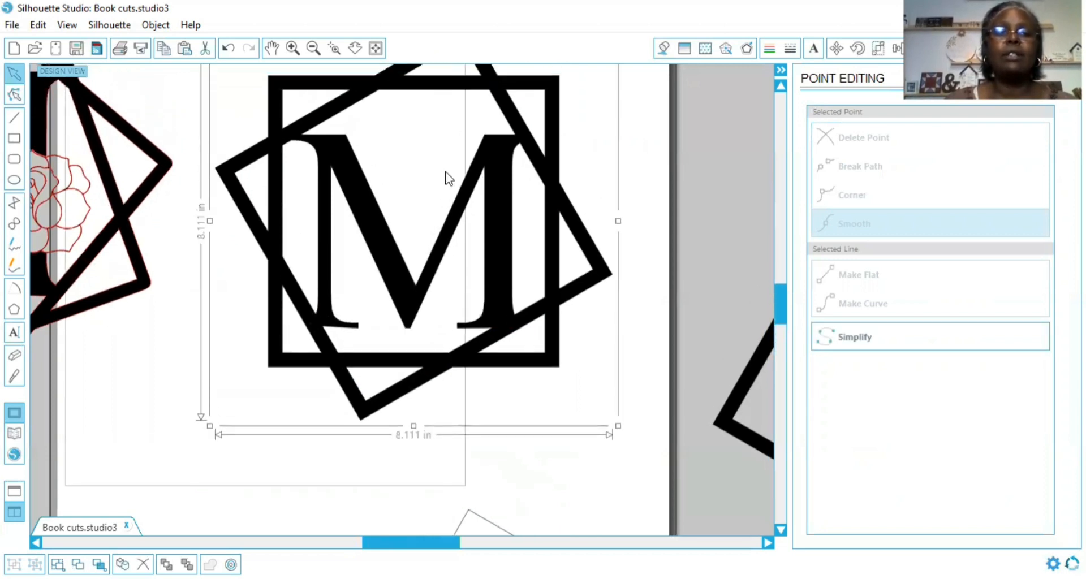
left_click(511, 218)
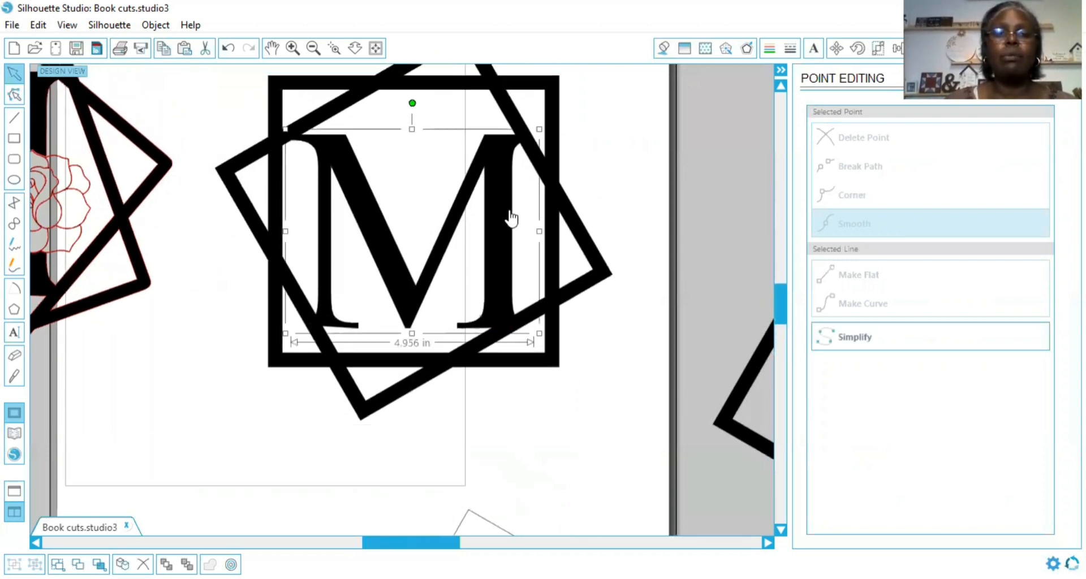
left_click(557, 272)
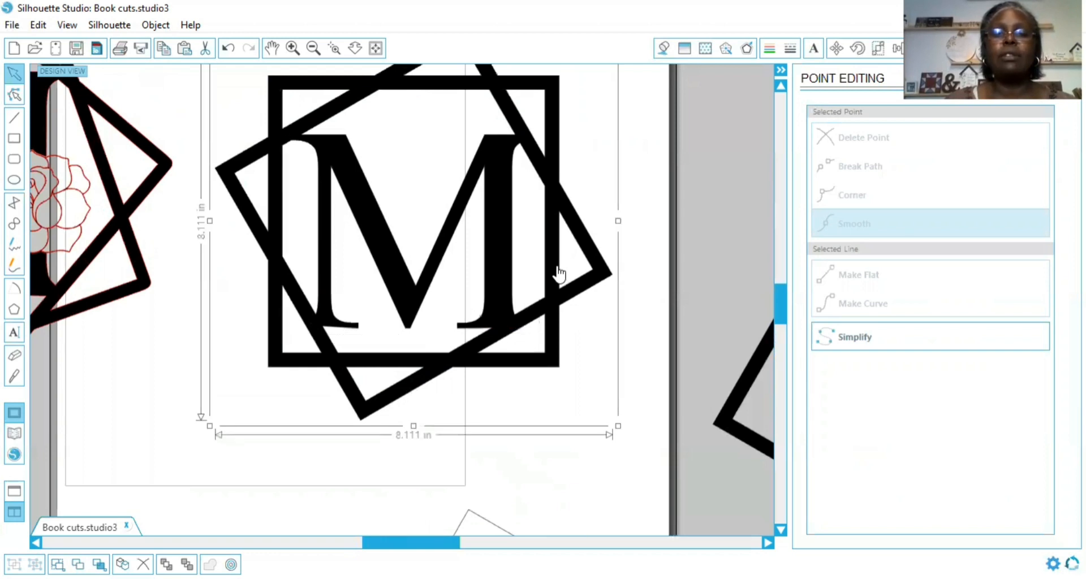
left_click_drag(646, 182, 449, 246)
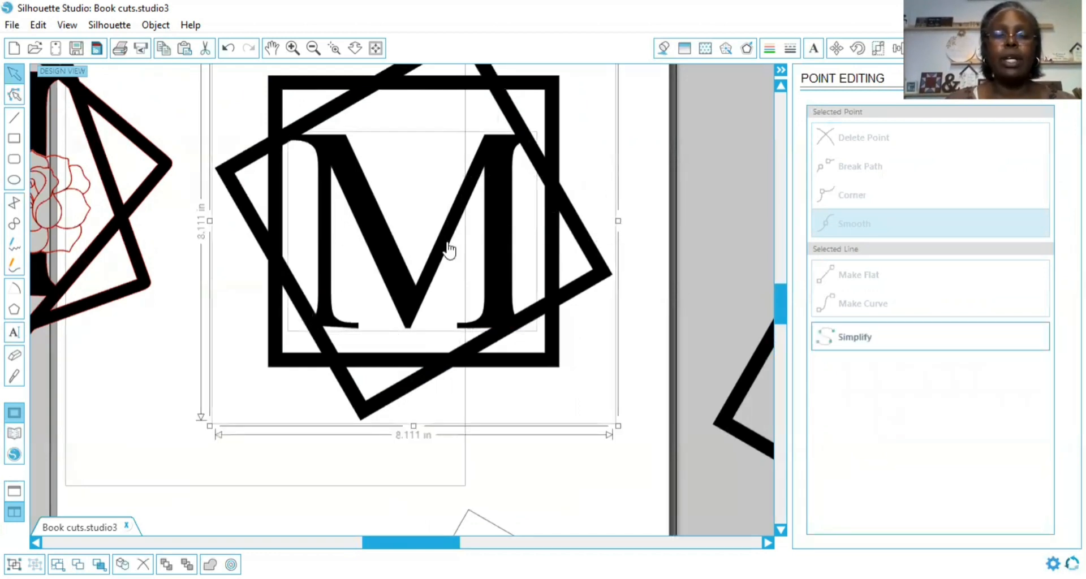
right_click(448, 246)
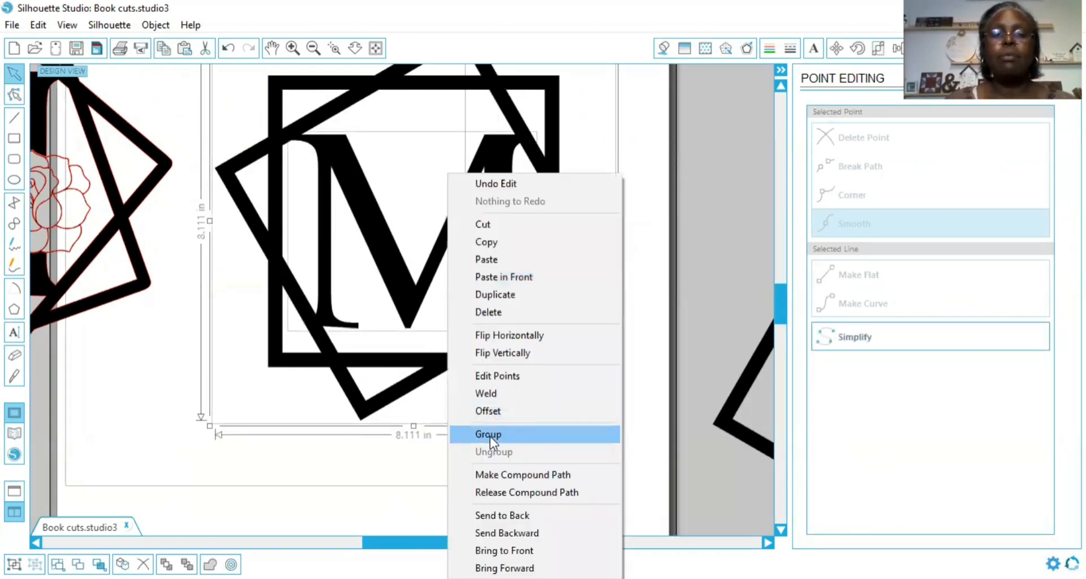
left_click(493, 394)
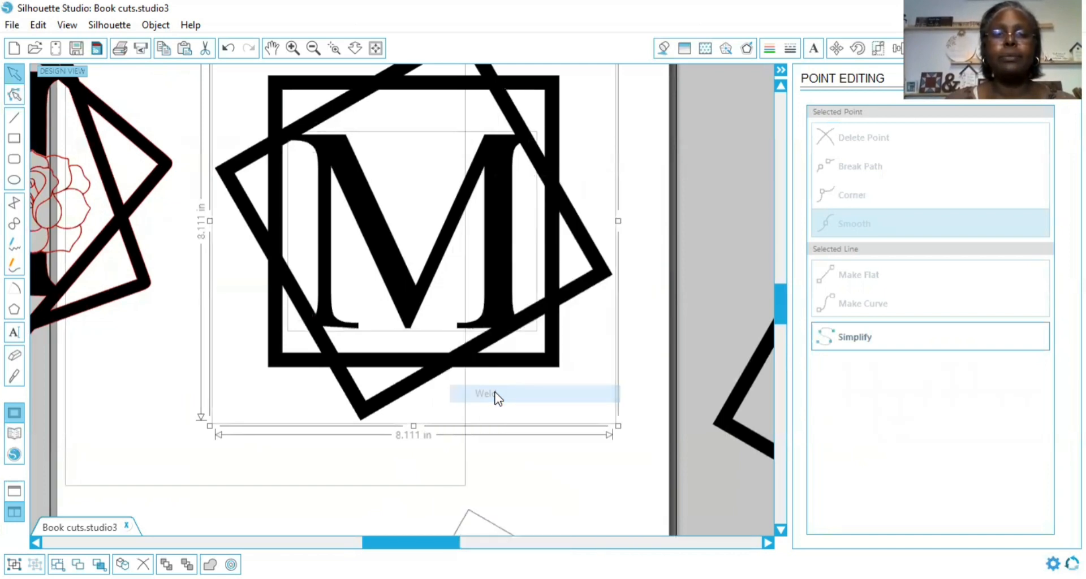
Move the welded monogram aside to the right edge of the page and bring the rose image onto the cleared page.
left_click_drag(492, 332, 509, 375)
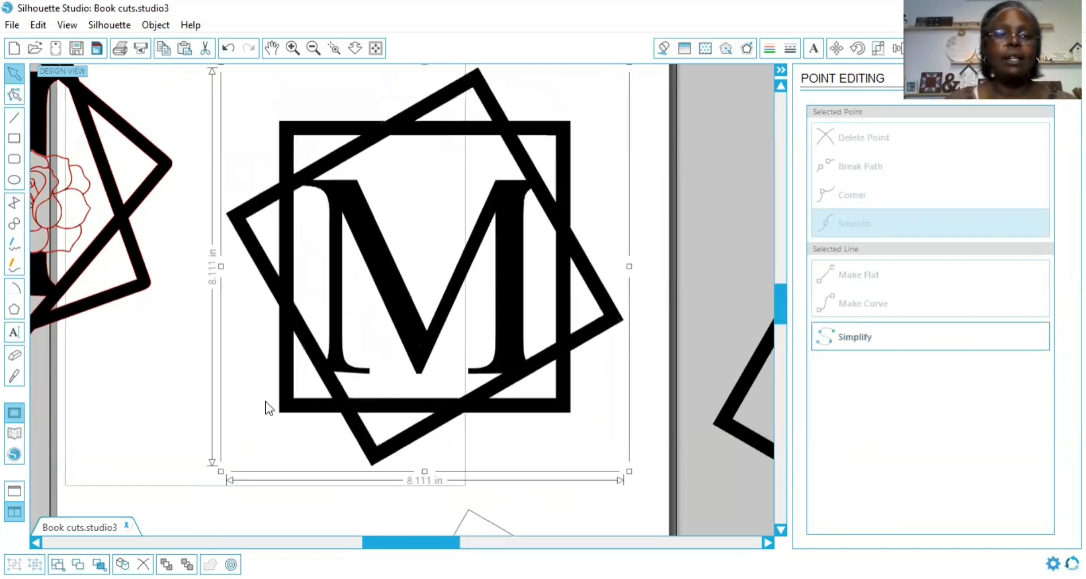
left_click_drag(223, 502, 243, 539)
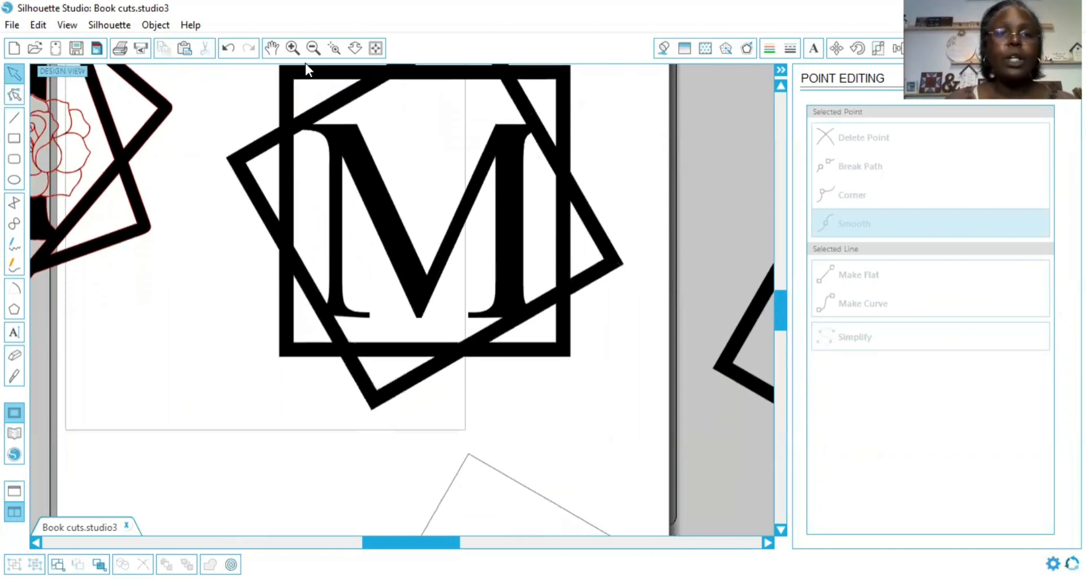
left_click(313, 49)
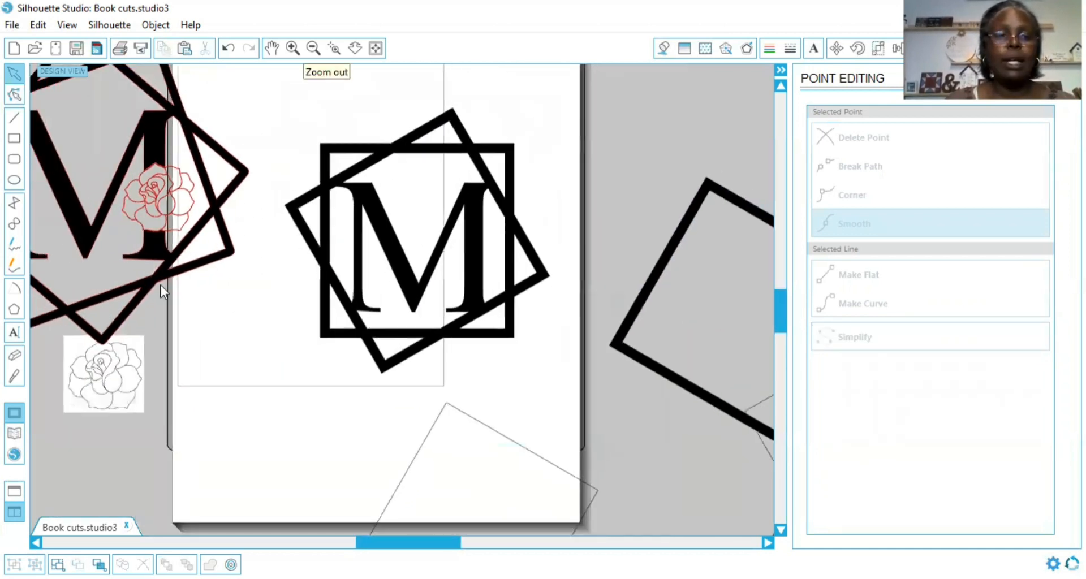
left_click_drag(94, 408, 243, 357)
left_click_drag(315, 250, 626, 298)
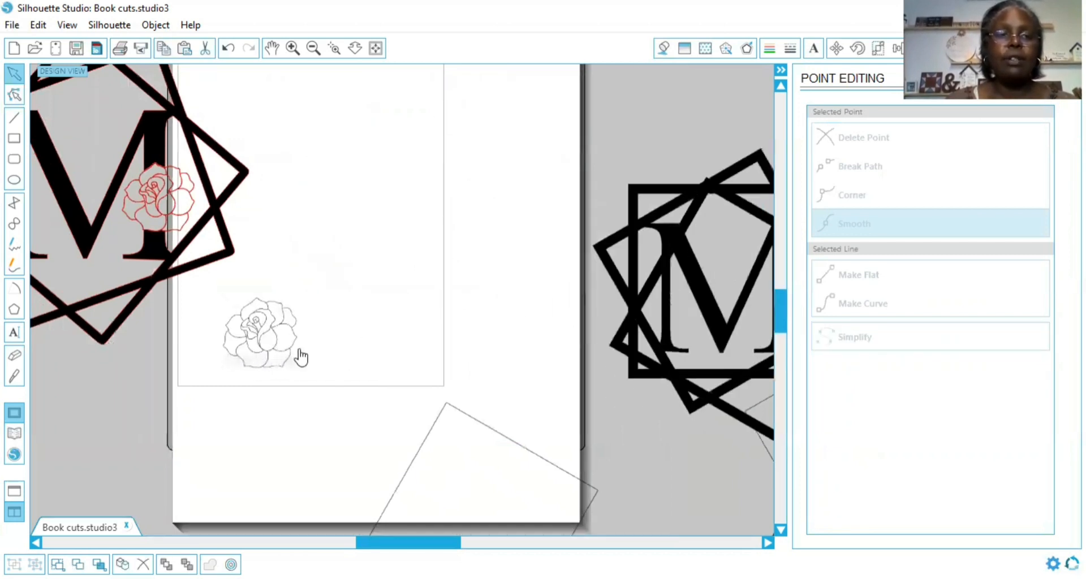
left_click(353, 297)
left_click_drag(266, 350, 371, 232)
left_click(425, 236)
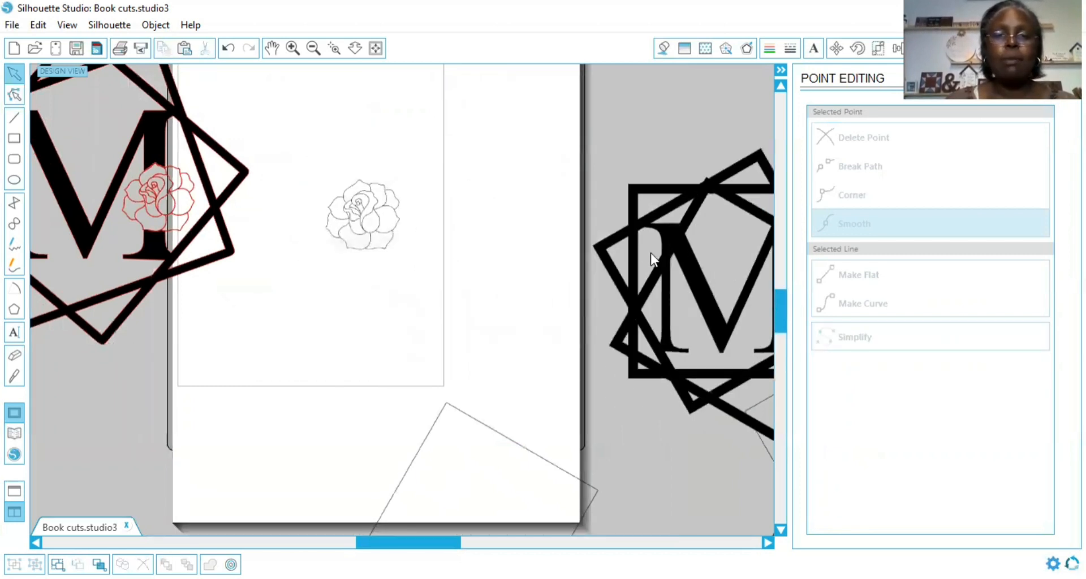
left_click_drag(663, 250, 598, 234)
left_click(498, 175)
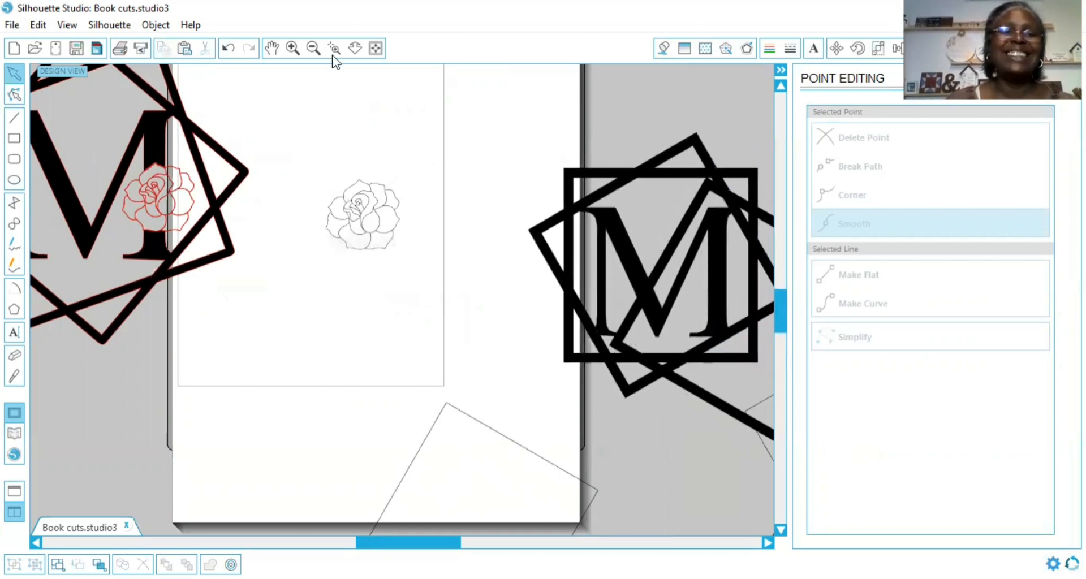
Enlarge the rose image to about 6.04 in wide and 5.78 in high and position it on the page.
left_click(293, 48)
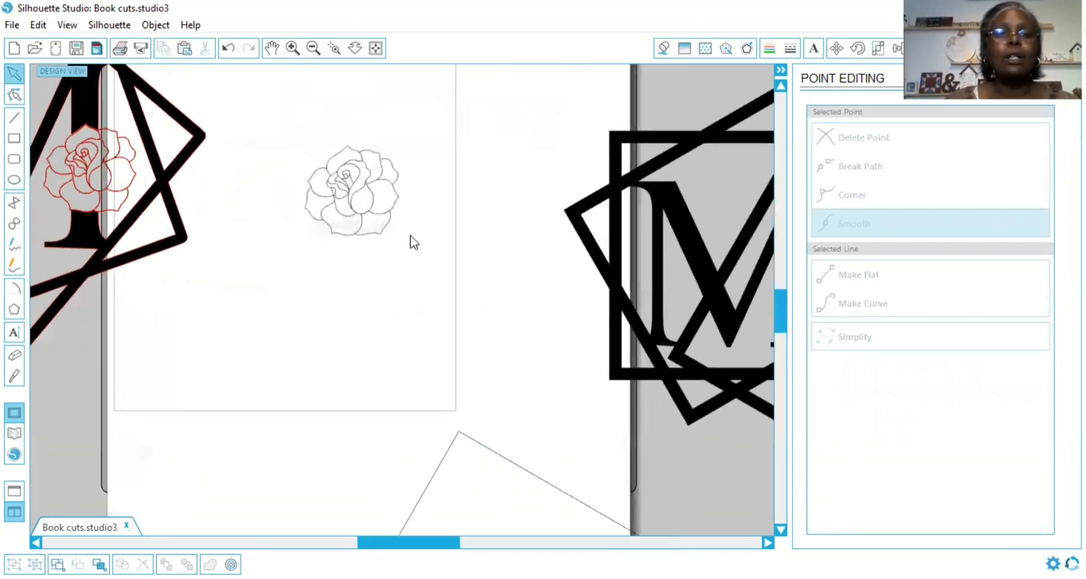
left_click_drag(383, 167, 384, 190)
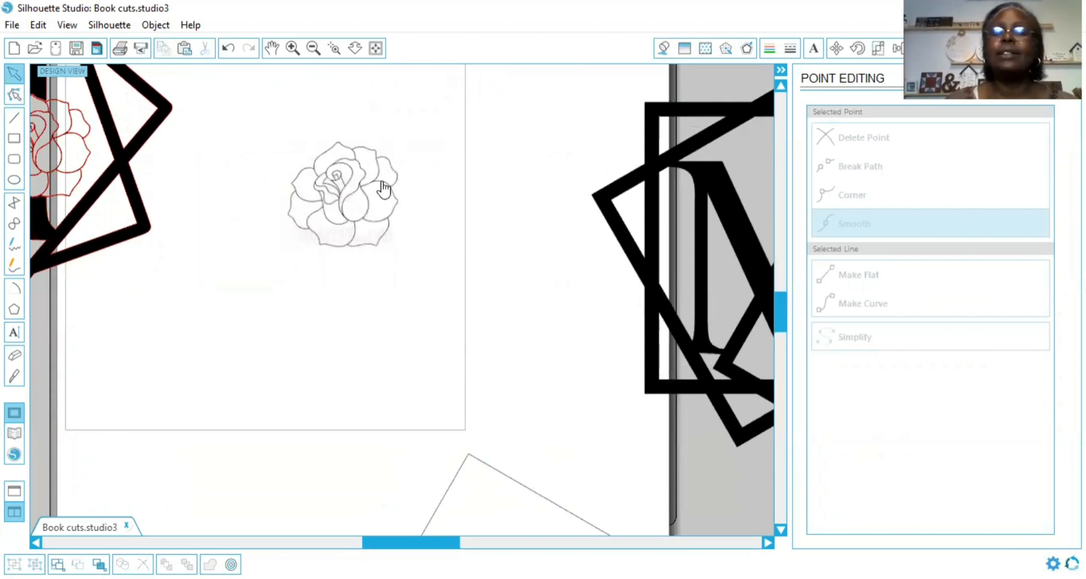
left_click(337, 161)
left_click_drag(216, 97, 161, 71)
left_click_drag(300, 113, 343, 220)
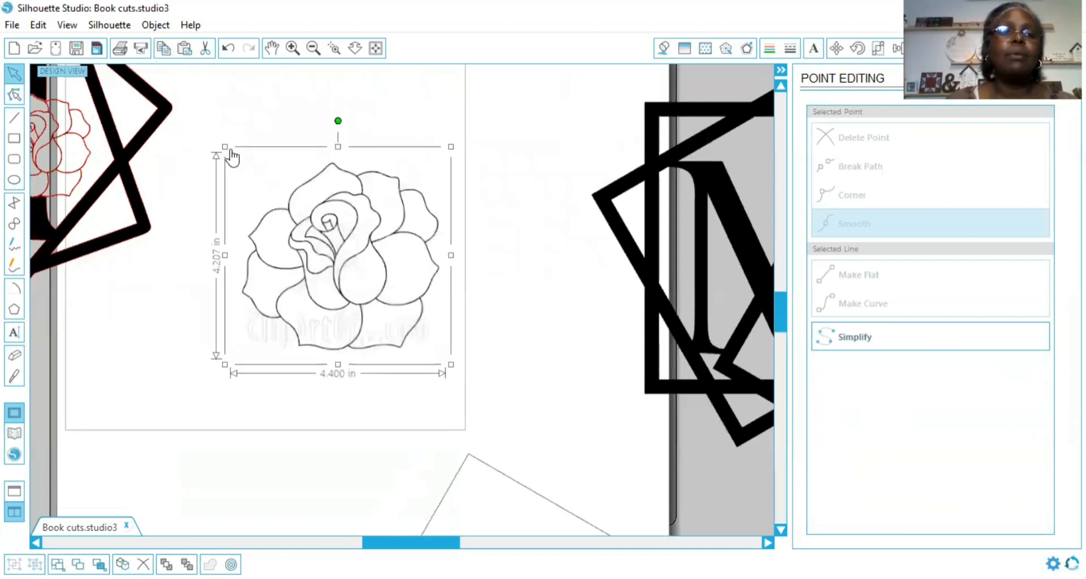
left_click_drag(222, 146, 133, 79)
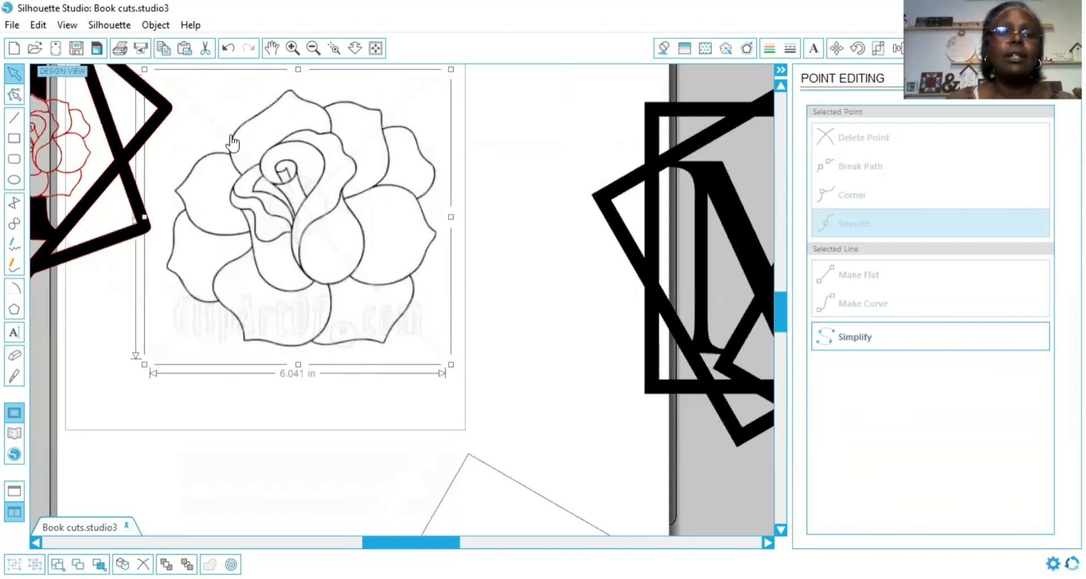
left_click_drag(258, 165, 307, 191)
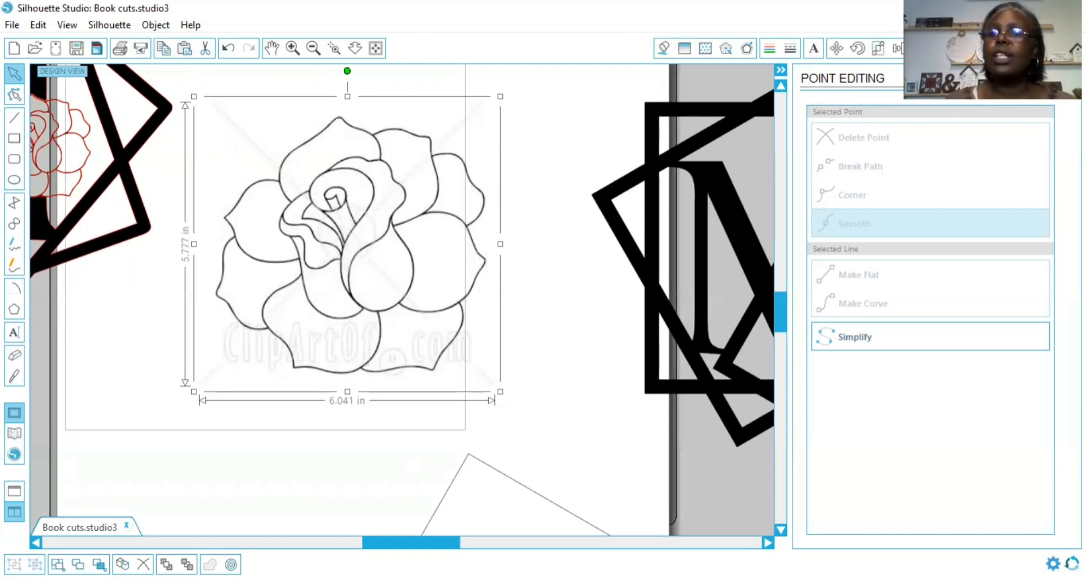
Define a trace area of about 7.09 by 6.26 in around the whole rose image.
left_click(982, 48)
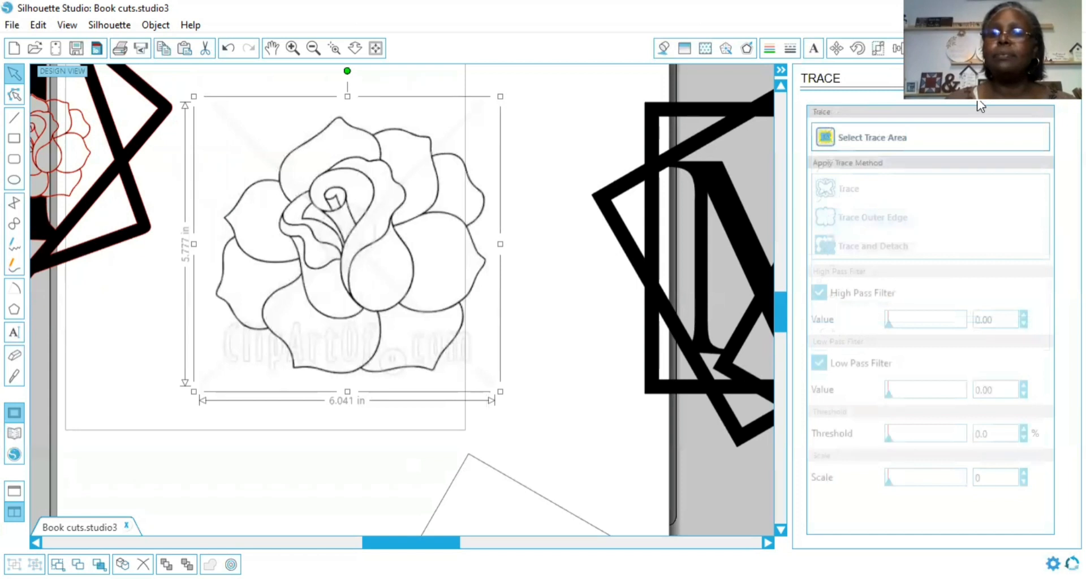
left_click(853, 137)
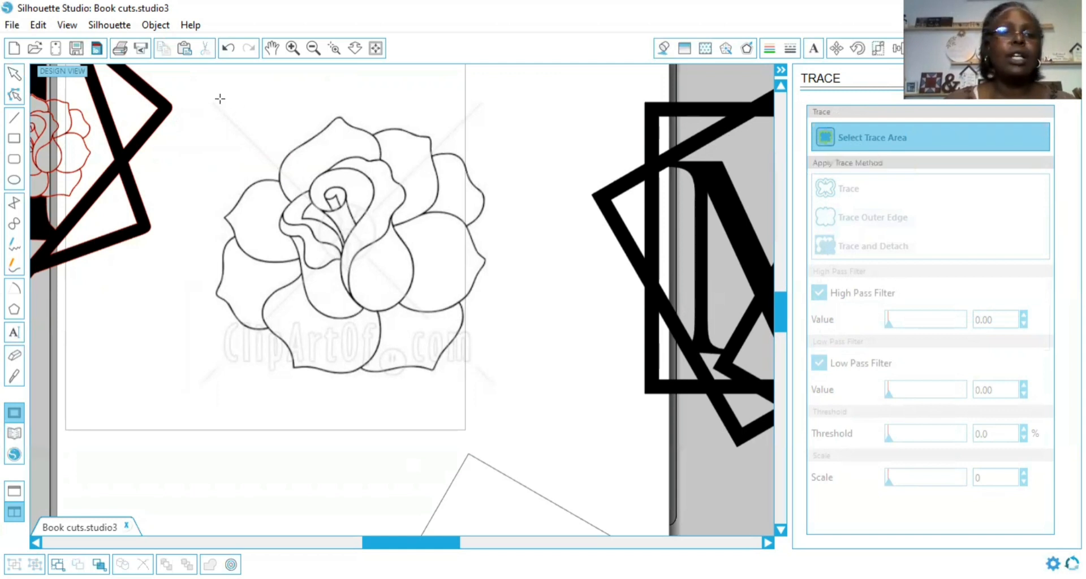
mouse_move(193, 96)
left_mouse_down()
mouse_move(204, 150)
mouse_move(257, 251)
mouse_move(379, 349)
mouse_move(542, 409)
left_mouse_up()
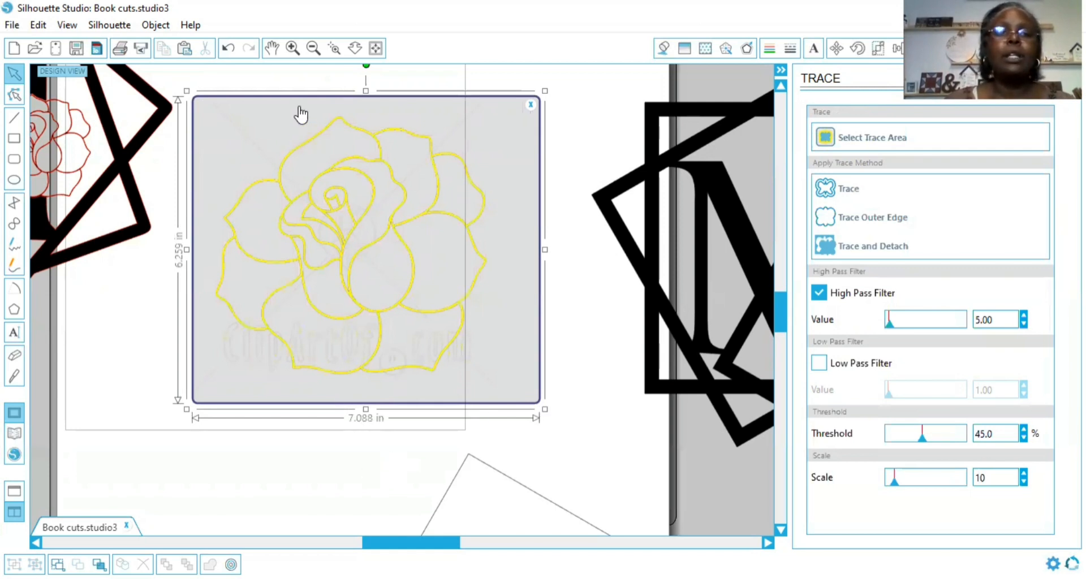
Turn off the trace's High Pass Filter, then set the scale to 4 and the threshold to 68.6%.
left_click(292, 48)
left_click(292, 48)
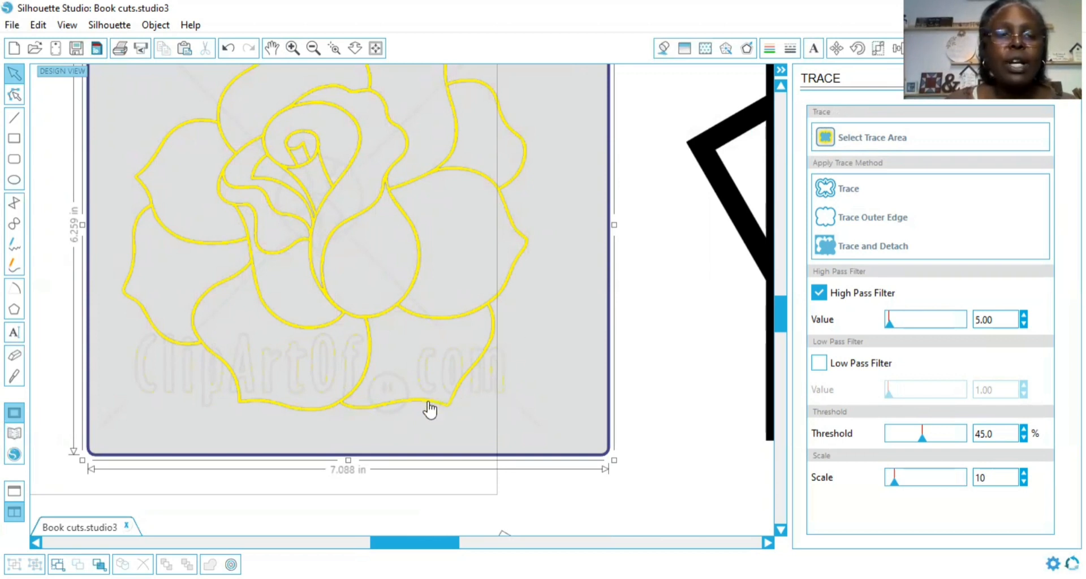
left_click(819, 294)
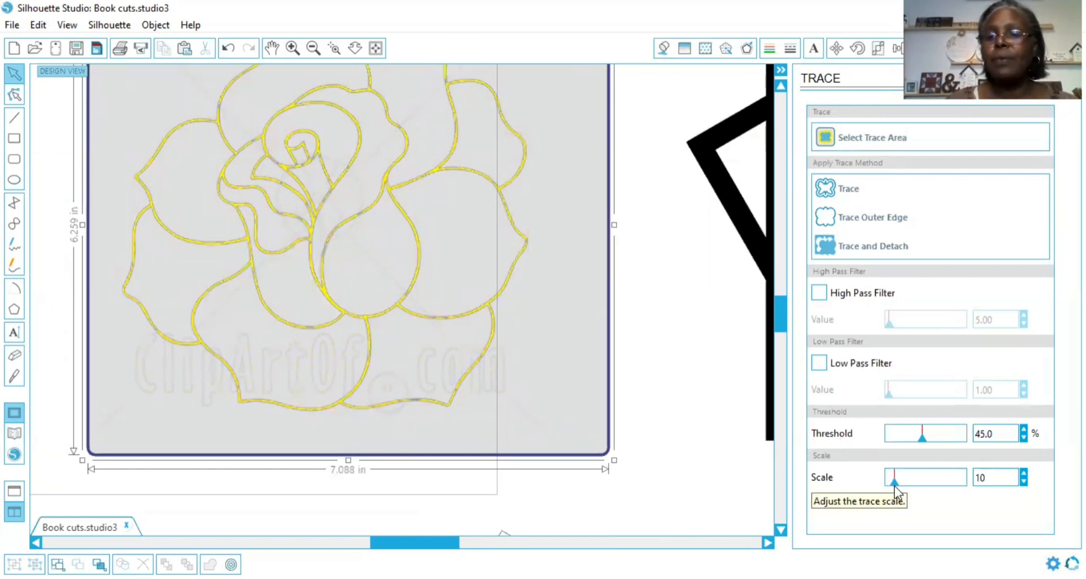
left_click_drag(894, 484, 840, 489)
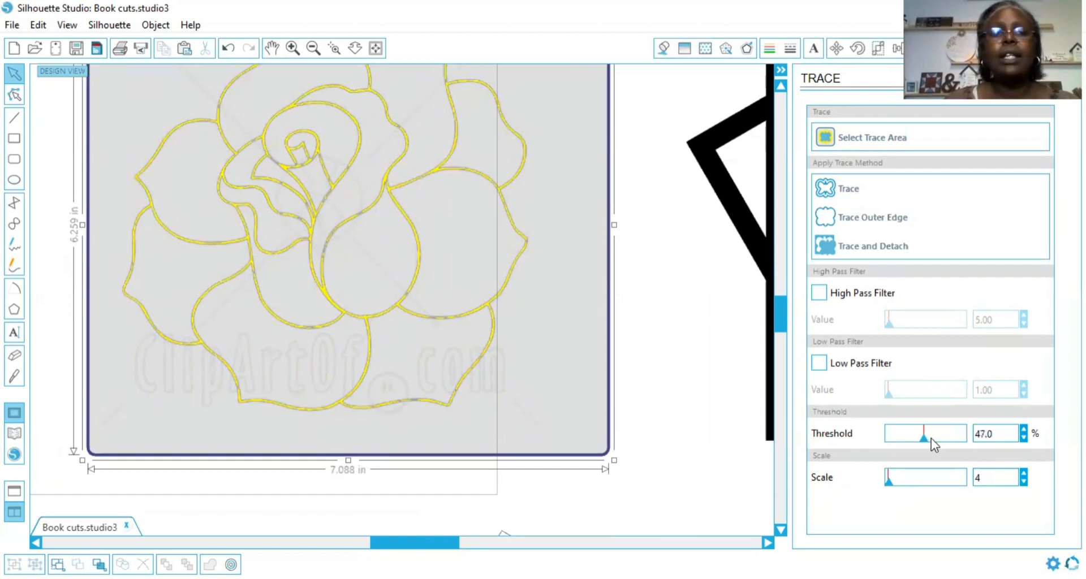
left_click_drag(931, 439, 939, 439)
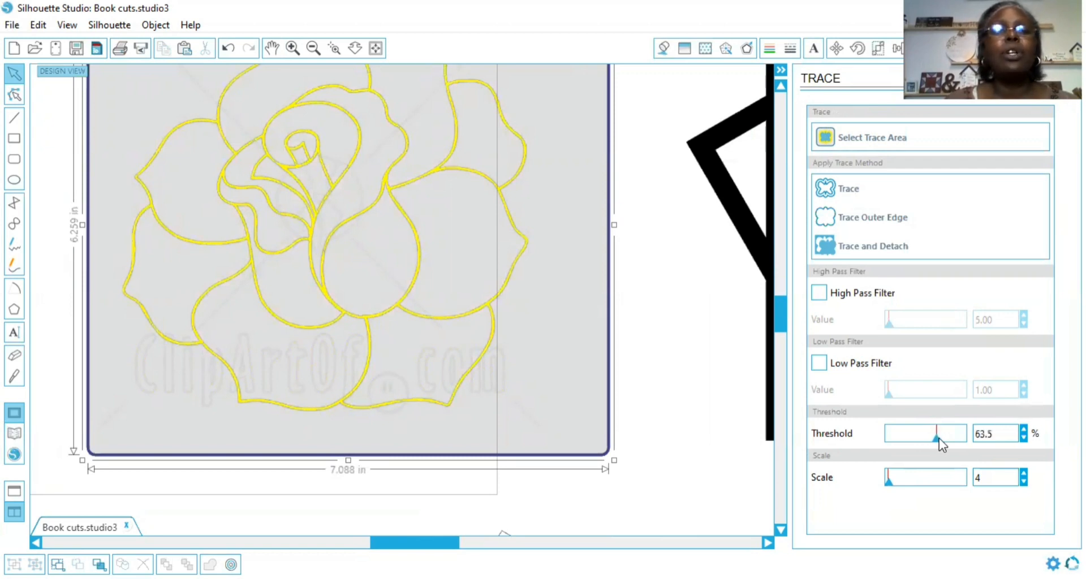
left_click(918, 439)
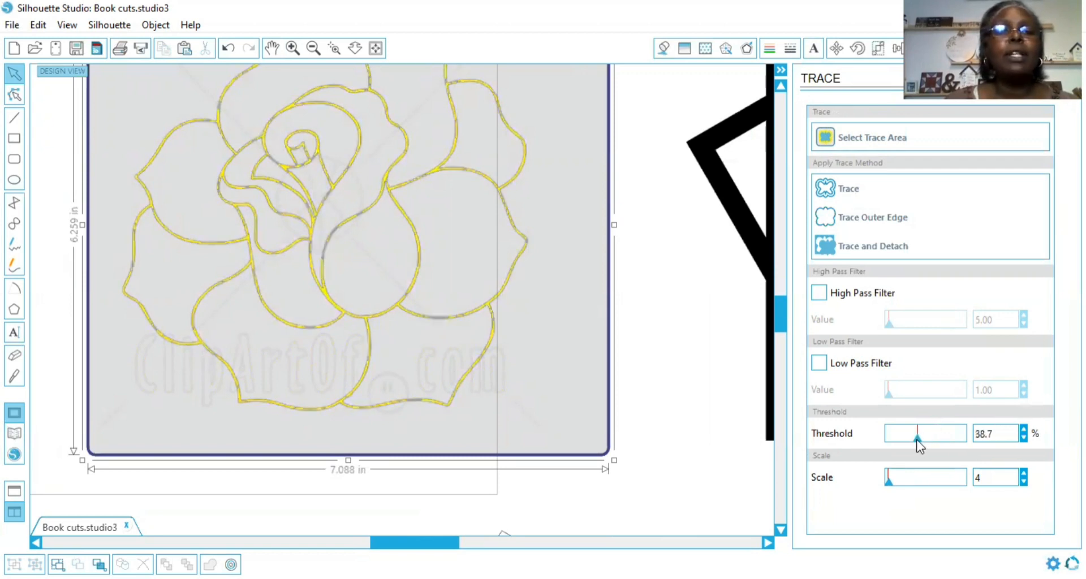
left_click_drag(918, 439, 917, 439)
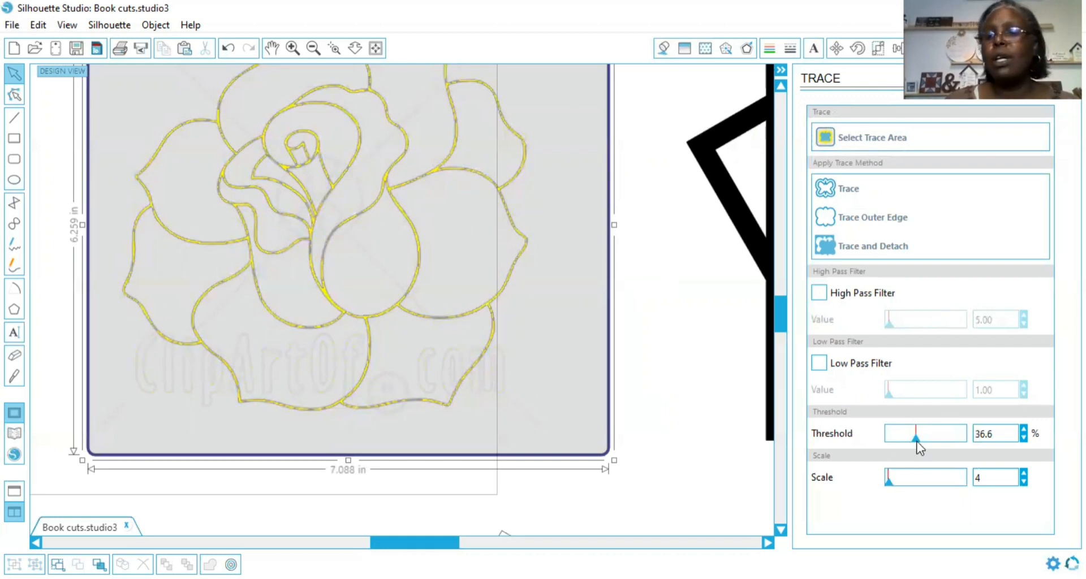
left_click_drag(929, 440, 941, 438)
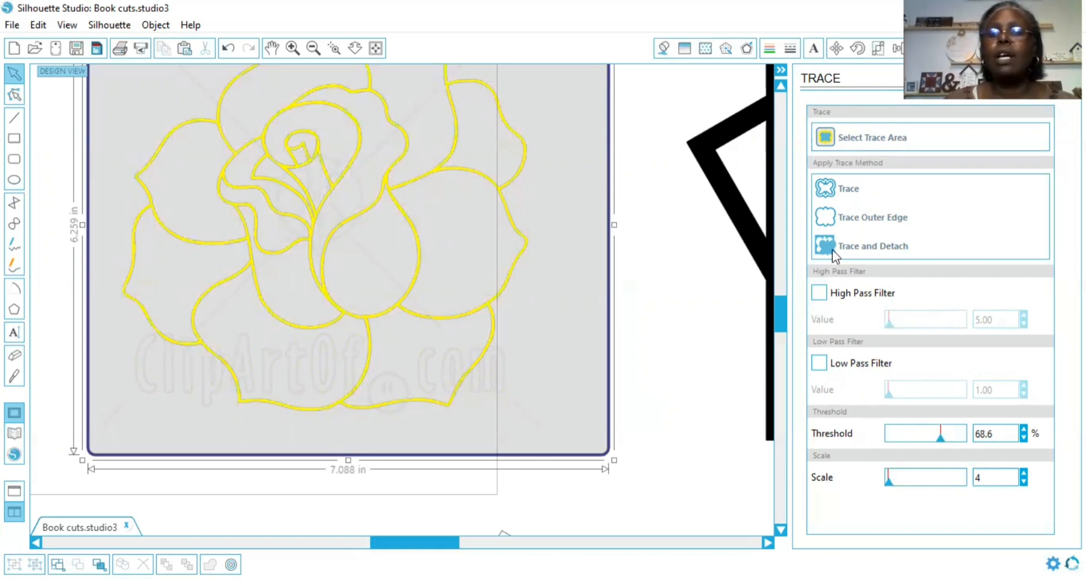
Trace the rose with the standard Trace method, pull the original image away, and reposition the traced outline to inspect its lines.
left_click(848, 192)
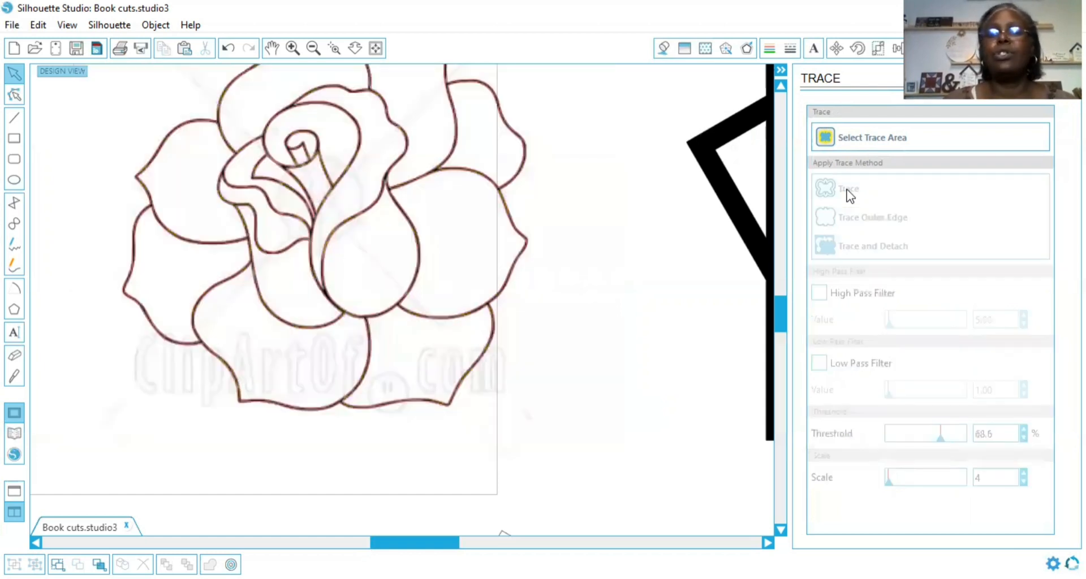
mouse_move(479, 288)
left_mouse_down()
mouse_move(104, 400)
mouse_move(5, 400)
left_mouse_up()
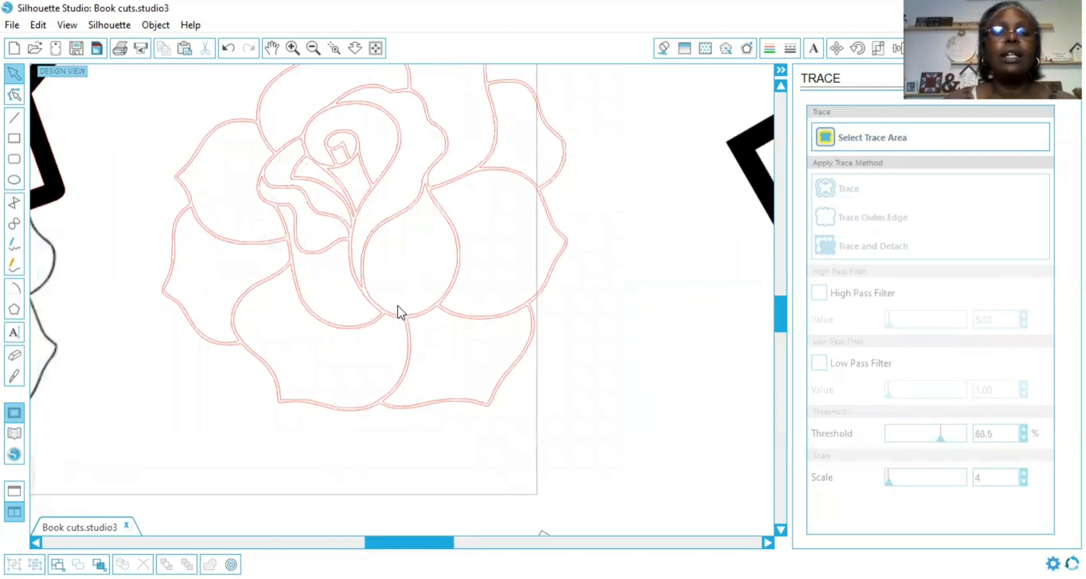
left_click_drag(400, 318, 405, 351)
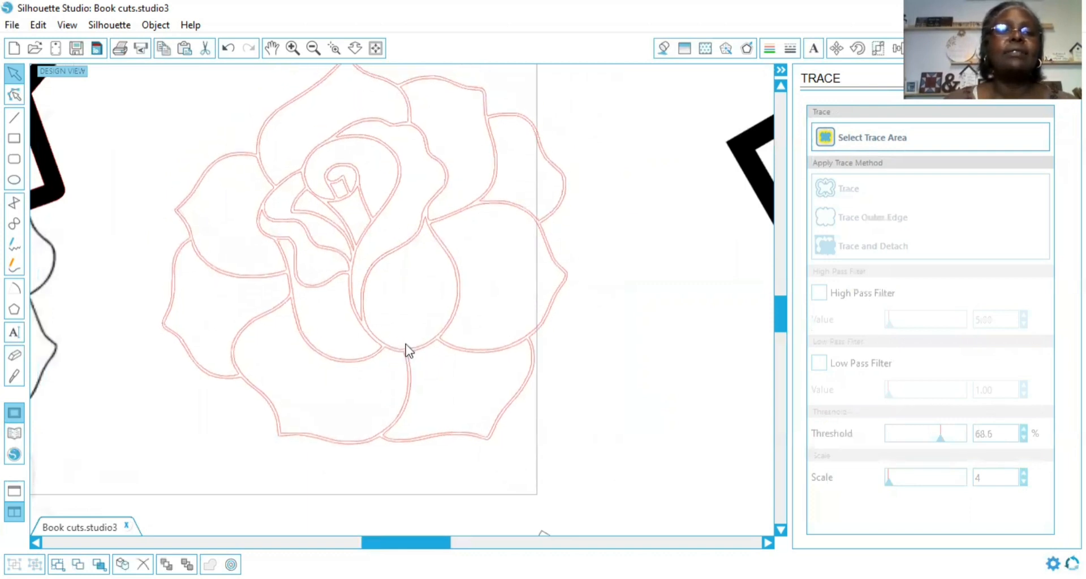
left_click(292, 48)
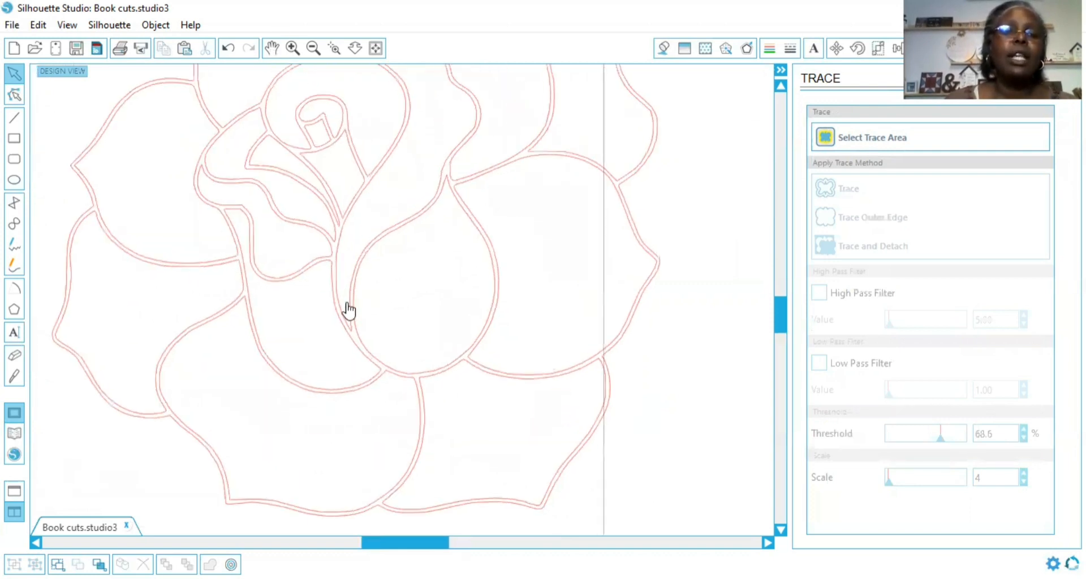
left_click_drag(359, 306, 347, 116)
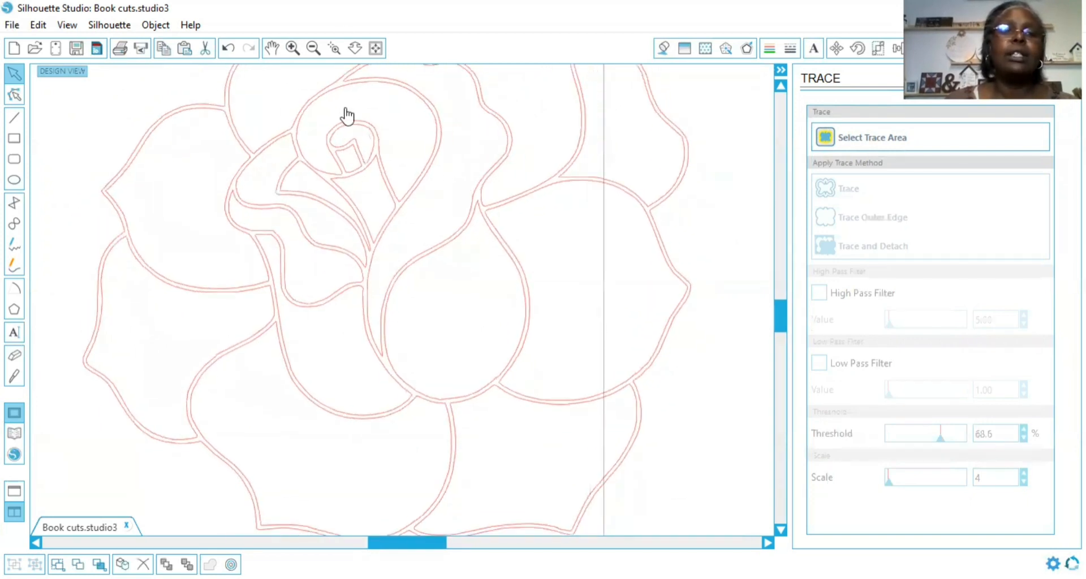
left_click(313, 49)
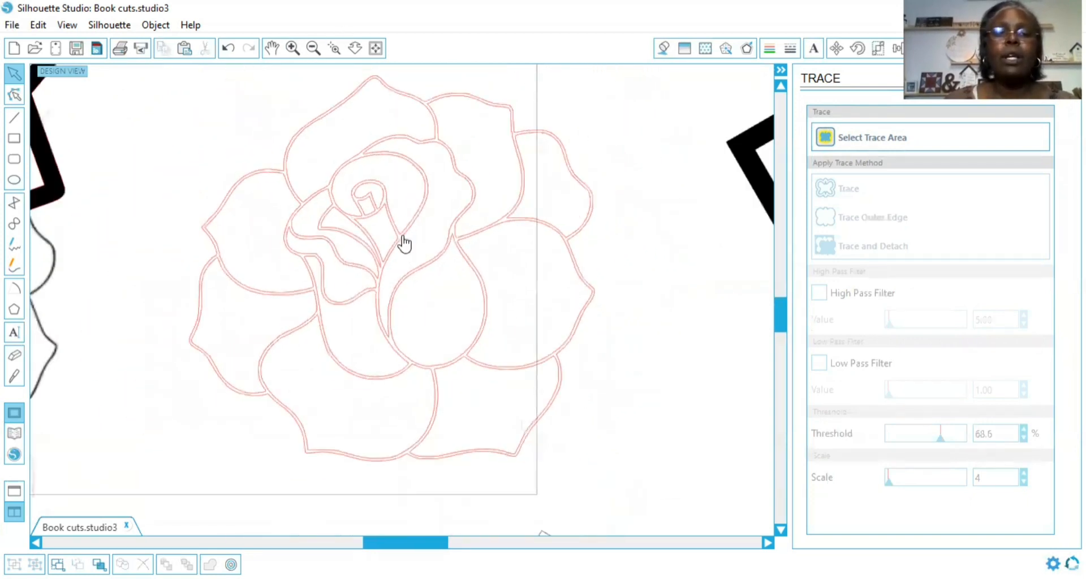
Fill the traced rose with a near-black color.
left_click(404, 238)
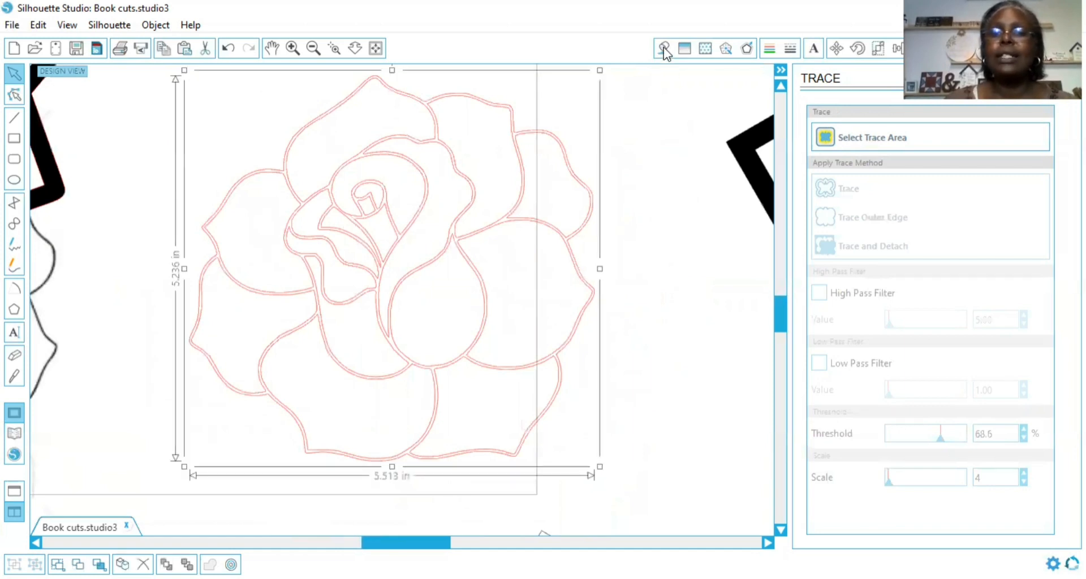
left_click(663, 48)
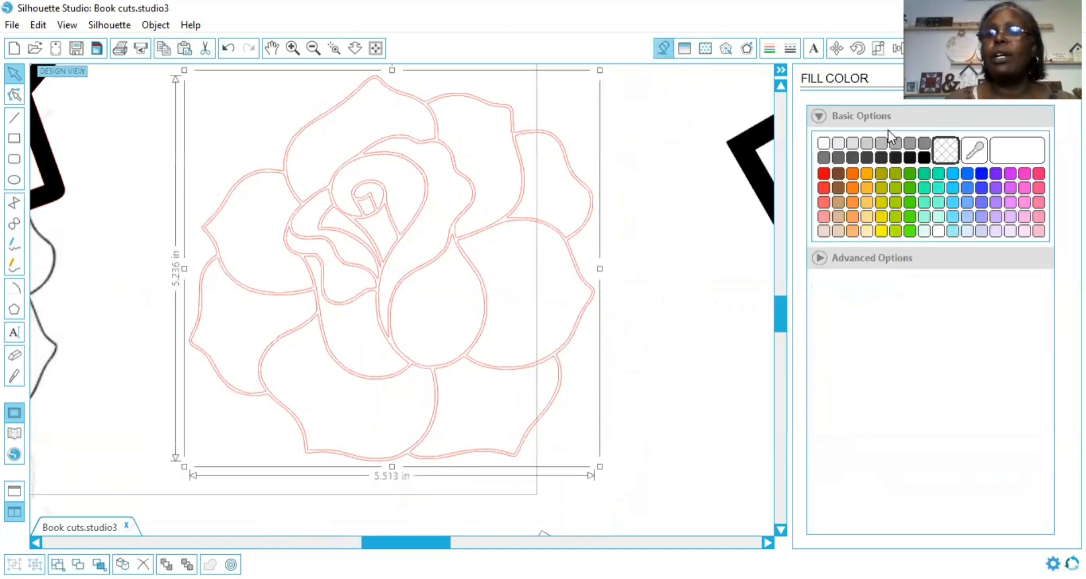
left_click(896, 159)
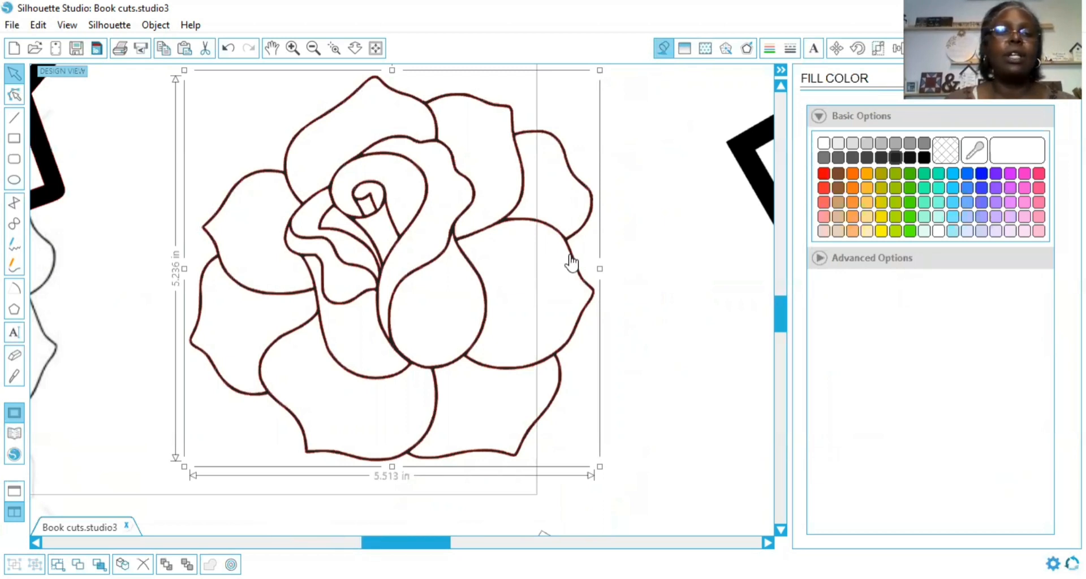
Move the monogram back onto the page and place the traced rose beside its upper-right side.
left_click(314, 49)
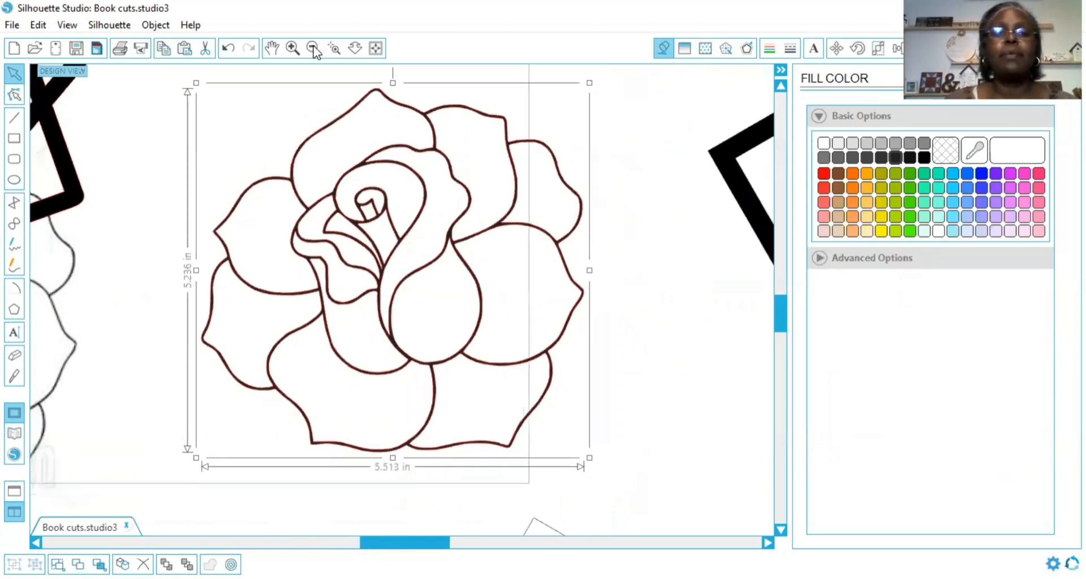
left_click(314, 49)
left_click(314, 48)
scroll(420, 298, "down", 4)
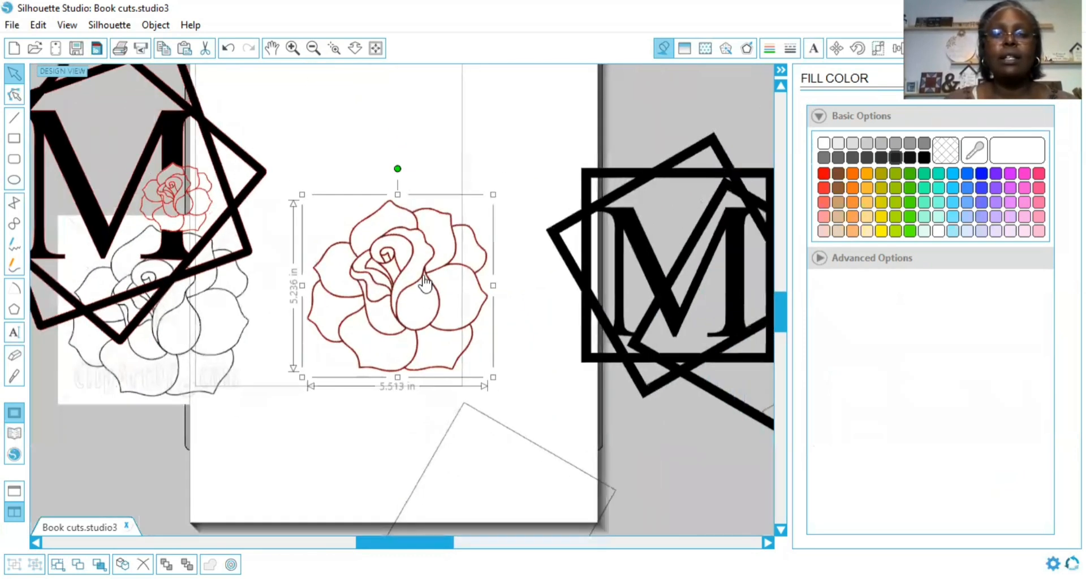
left_click_drag(425, 282, 448, 221)
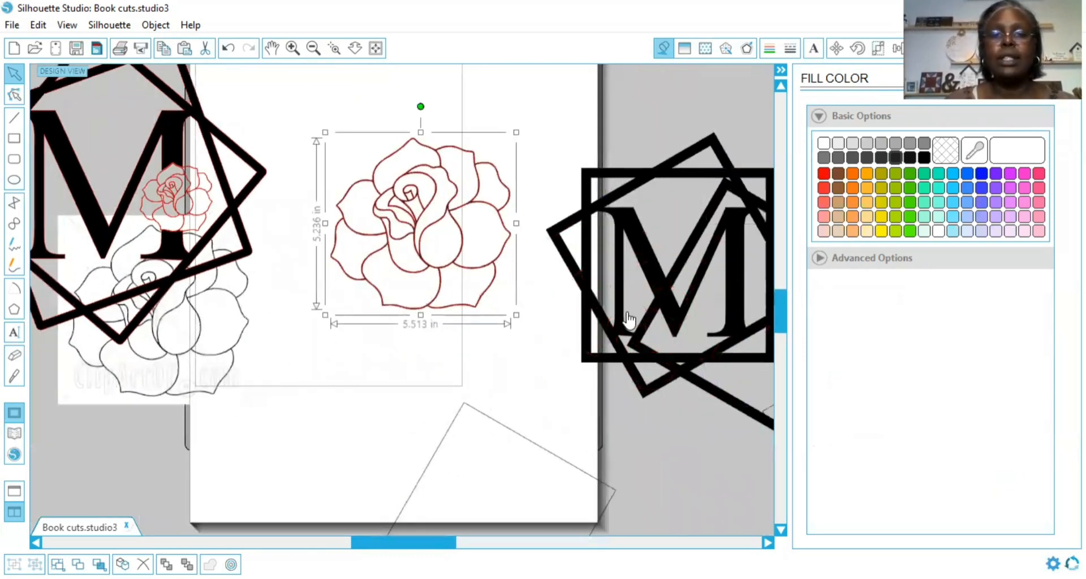
left_click_drag(589, 327, 351, 330)
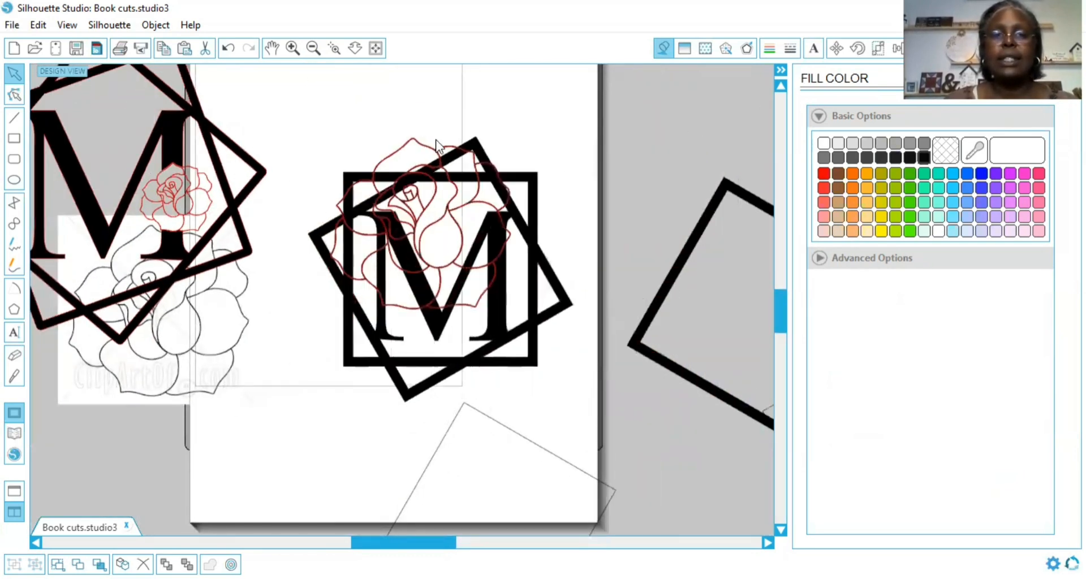
left_click_drag(437, 146, 616, 111)
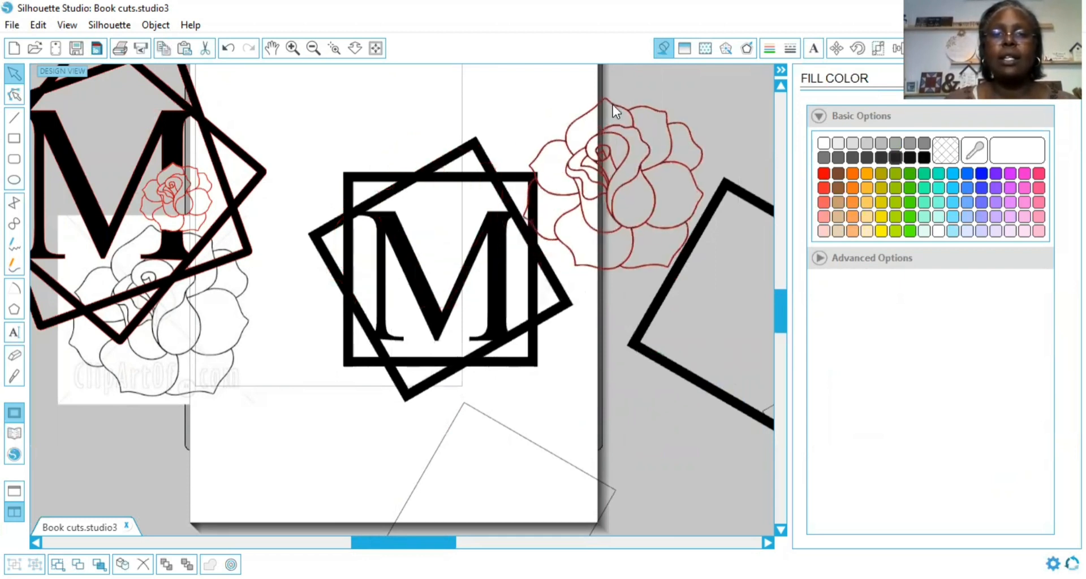
Scale the traced rose down to about 1.58 in wide and place it over the lower part of the M's right leg.
left_click(601, 109)
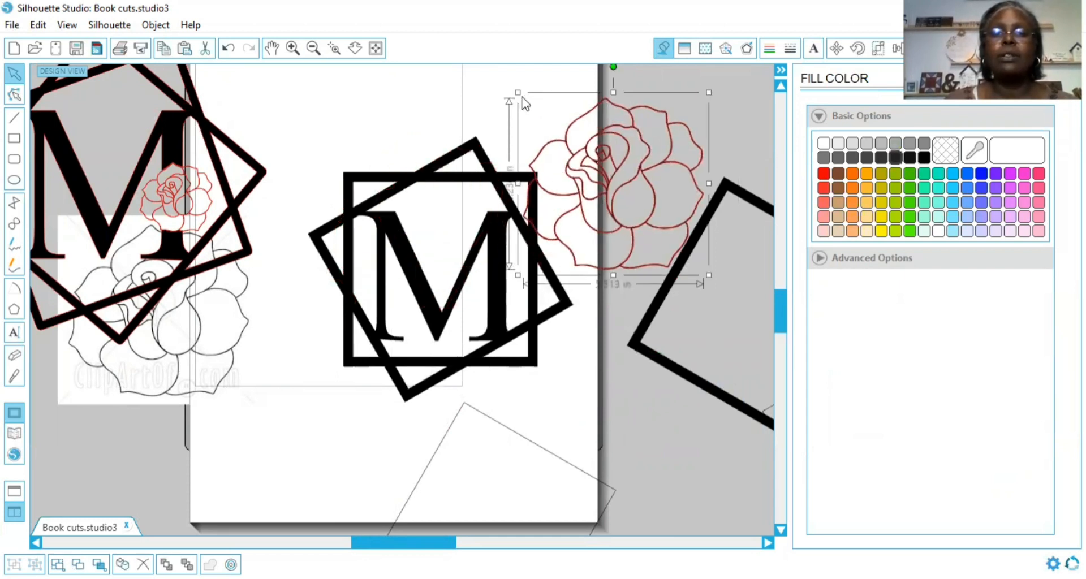
left_click_drag(518, 93, 638, 180)
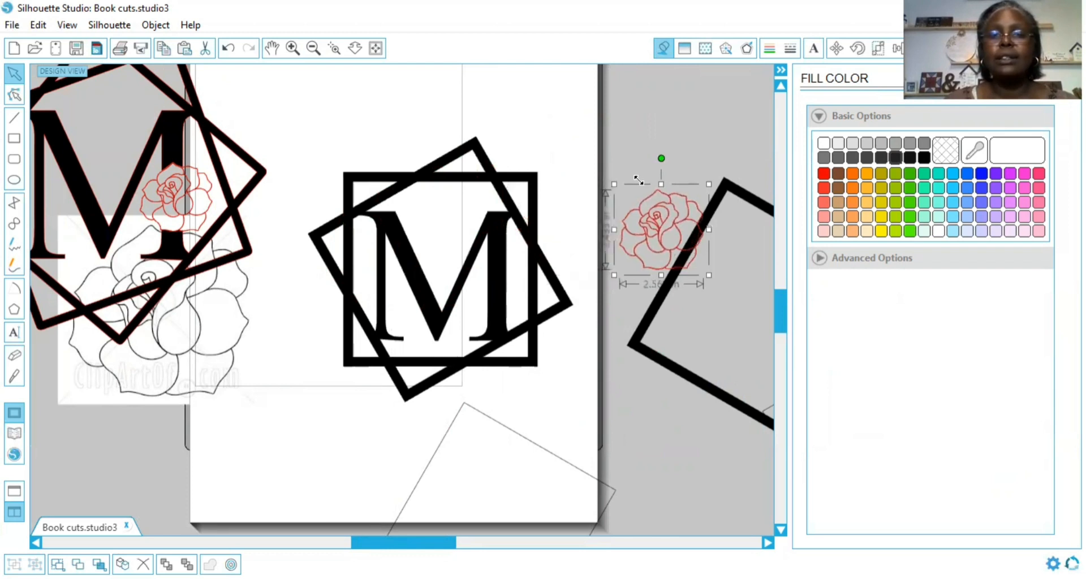
left_click_drag(631, 249, 577, 172)
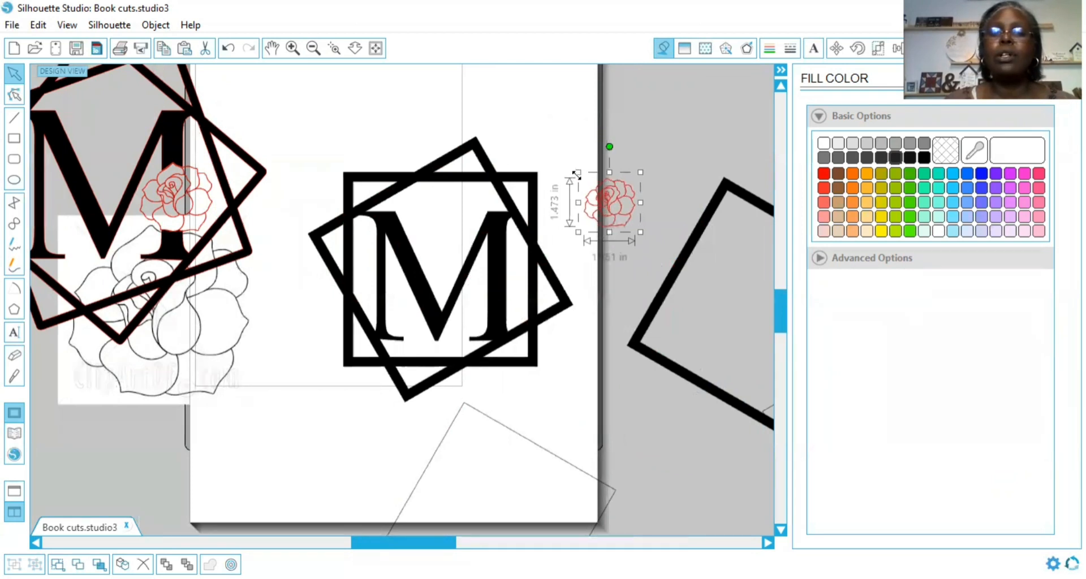
left_click(291, 48)
left_click_drag(735, 159, 556, 298)
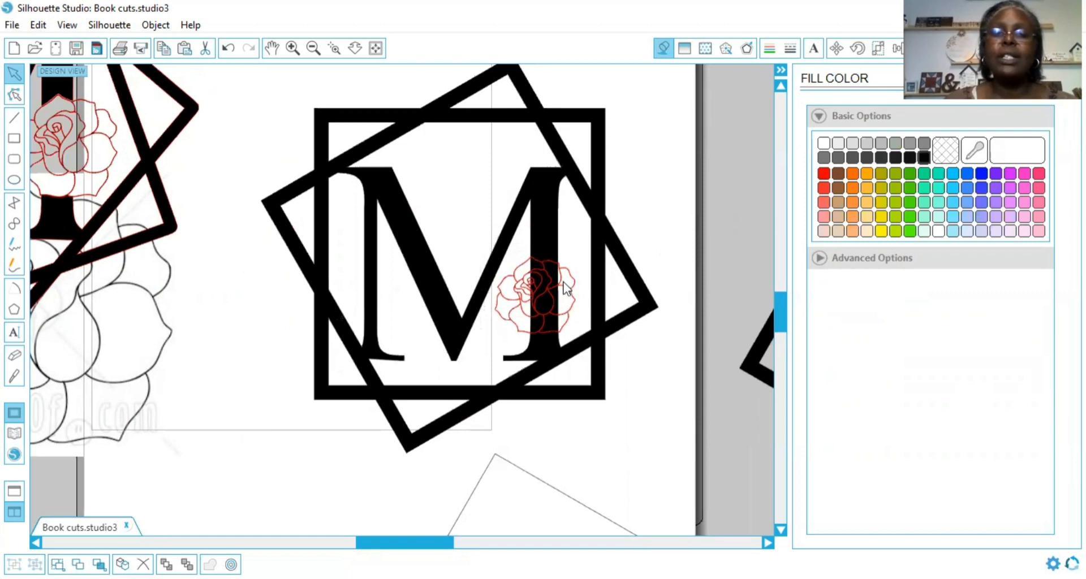
left_click_drag(564, 285, 566, 285)
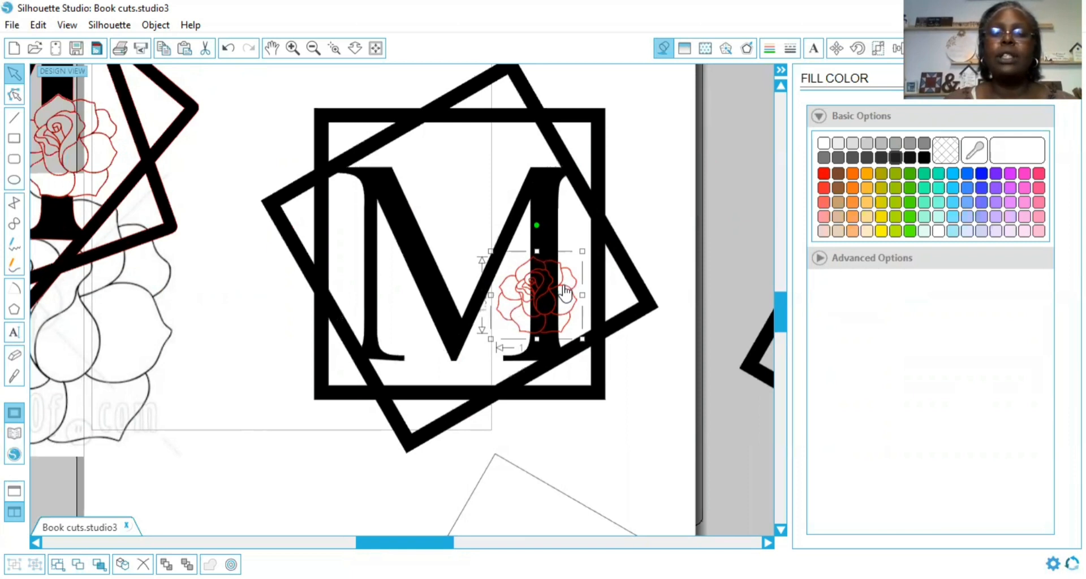
left_click_drag(582, 251, 581, 258)
Move the rose clear of the monogram and select a trace area of about 2.54 by 2.93 in around it.
left_click_drag(568, 302, 707, 211)
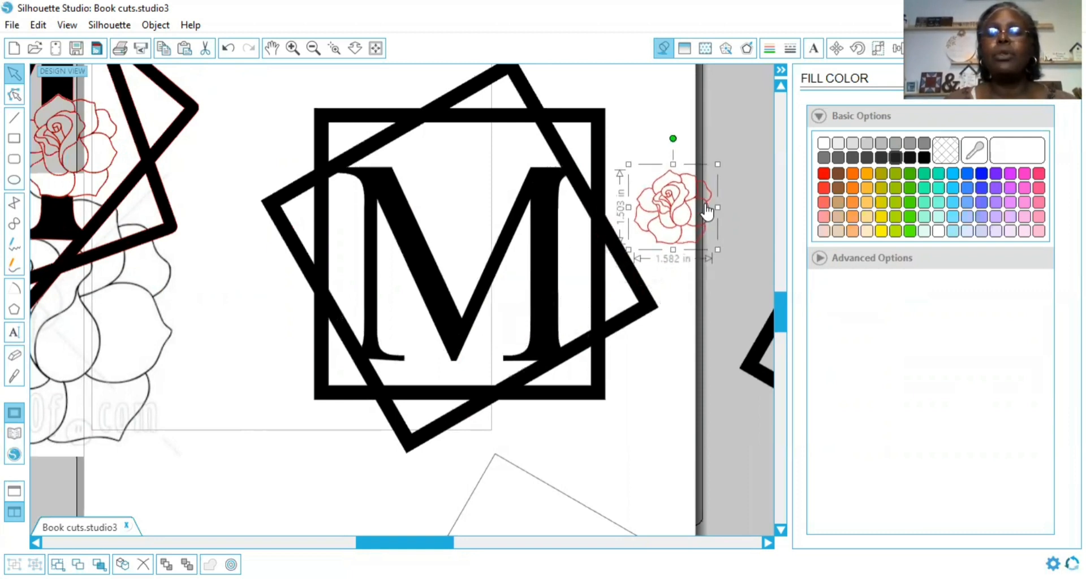
left_click_drag(623, 283, 570, 284)
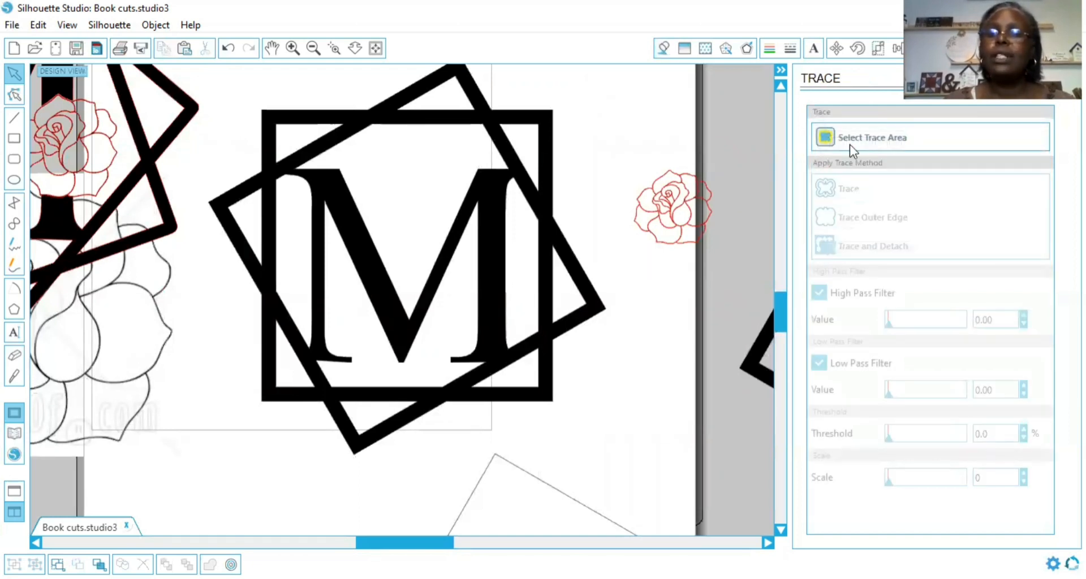
left_click(840, 135)
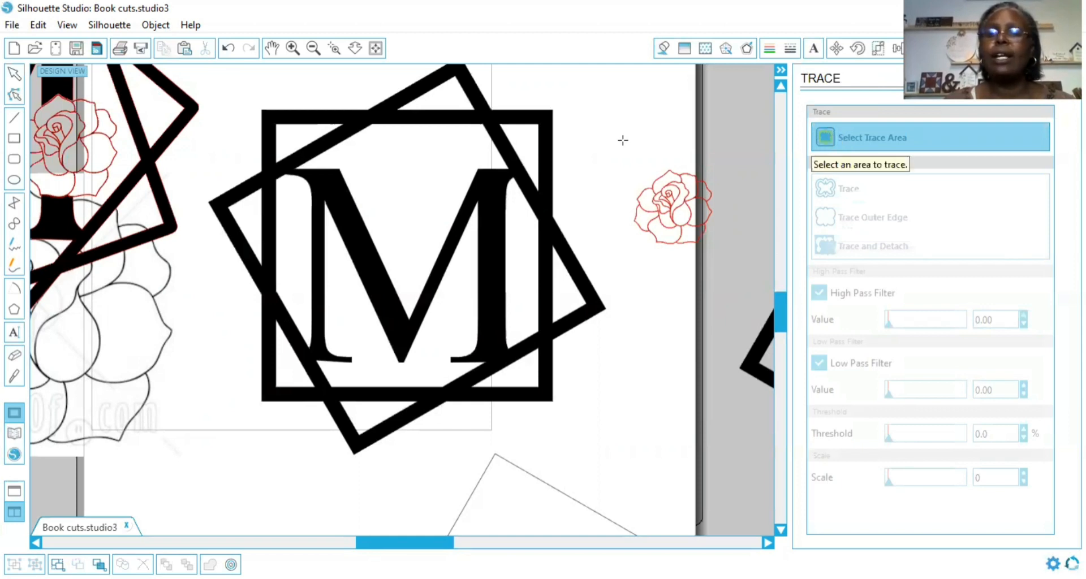
left_click_drag(622, 138, 745, 281)
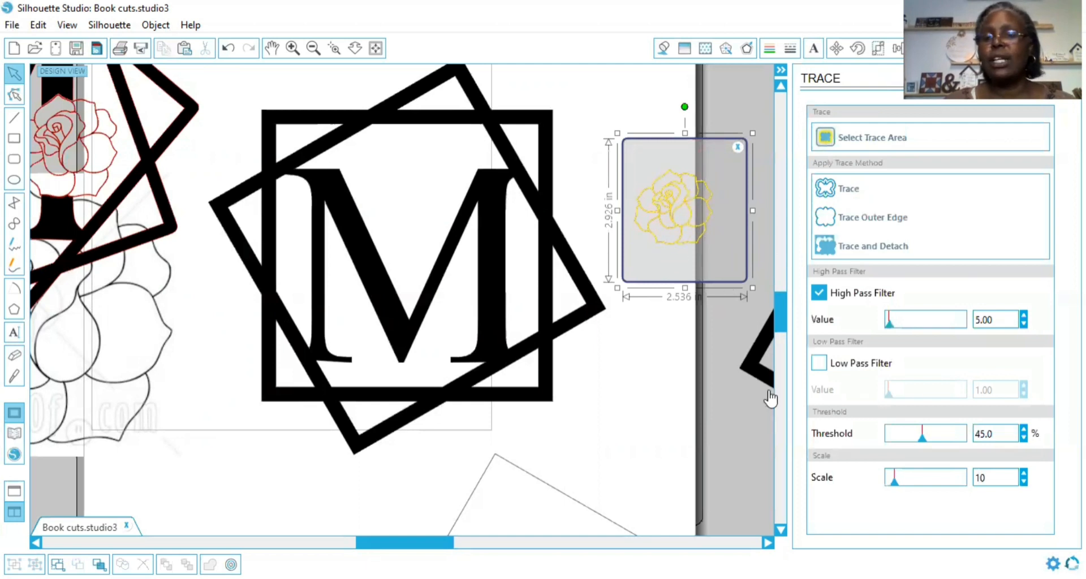
Turn off the High Pass Filter for the small rose's trace, then set the scale to 4 and the threshold to 65.5%.
left_click(820, 294)
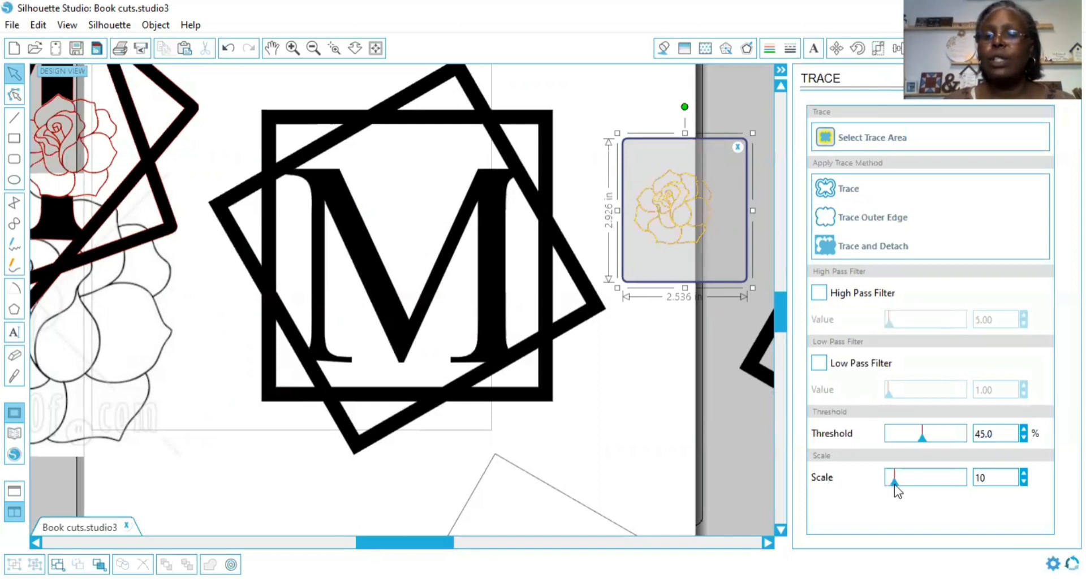
left_click_drag(884, 482, 866, 483)
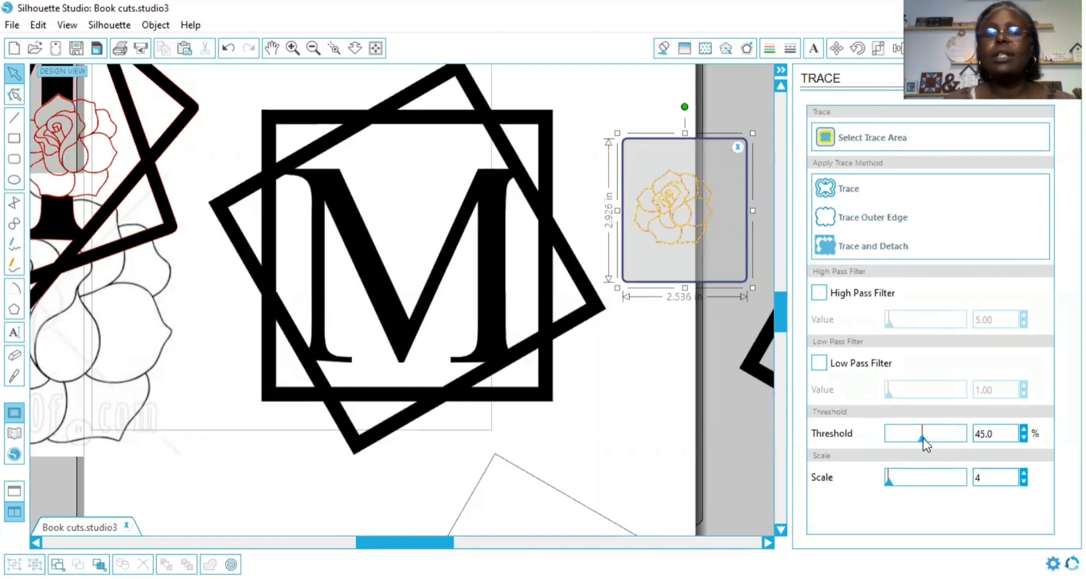
left_click_drag(923, 439, 939, 439)
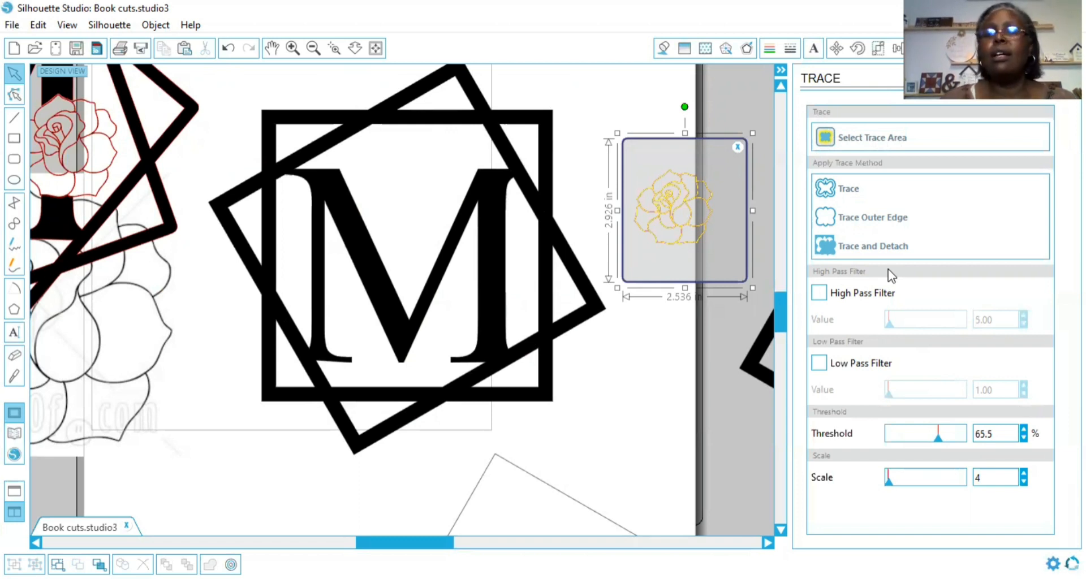
Trace the rose's outer edge, pull the detailed rose away, and place the traced outline over the M's right leg.
left_click(853, 220)
mouse_move(673, 212)
left_mouse_down()
mouse_move(684, 339)
mouse_move(683, 308)
left_mouse_up()
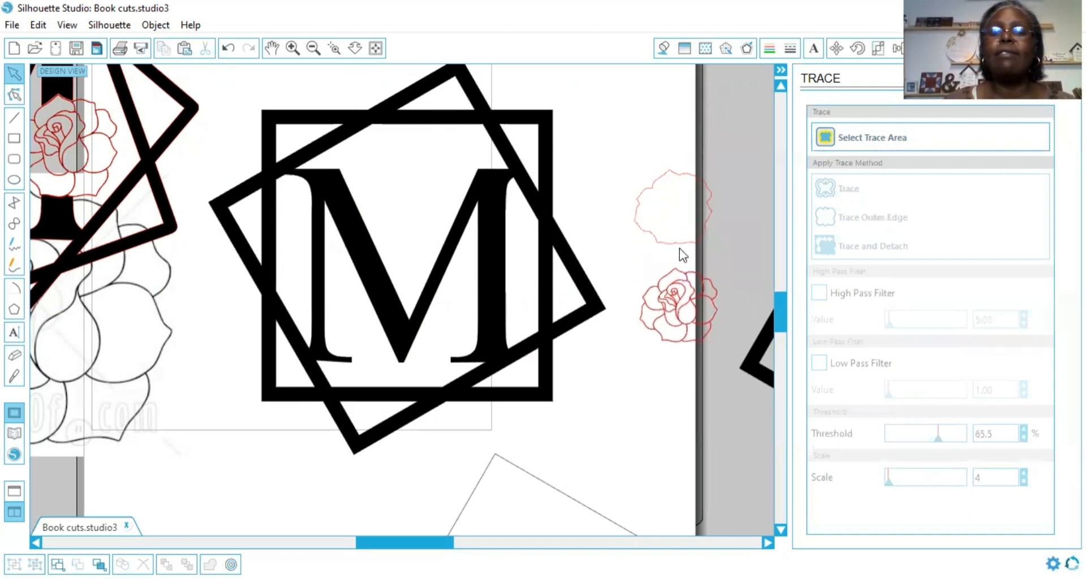
mouse_move(681, 250)
left_mouse_down()
mouse_move(650, 260)
mouse_move(629, 250)
left_mouse_up()
left_click_drag(561, 295, 498, 339)
key("Escape")
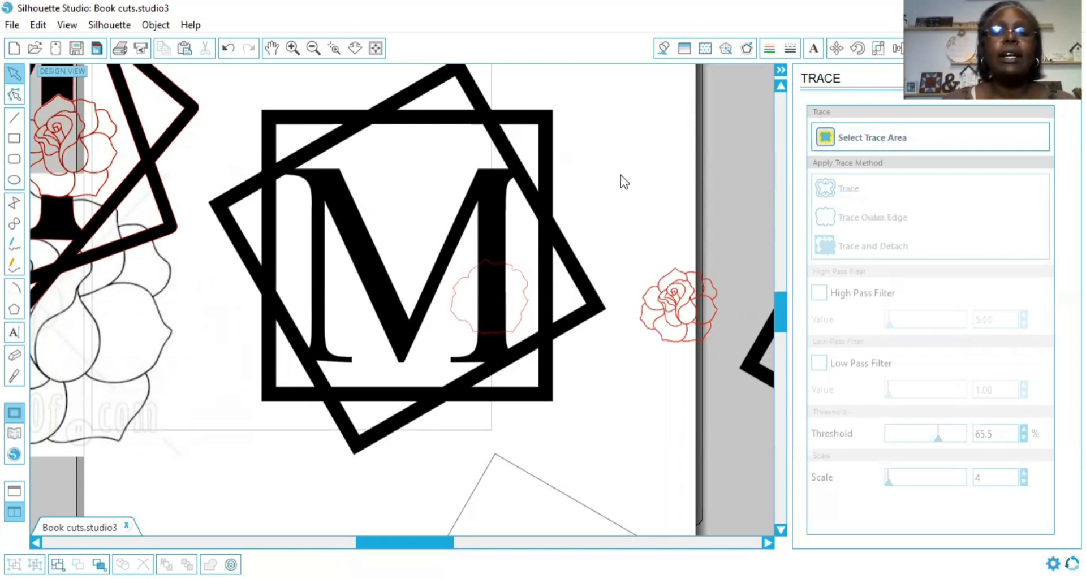
Select the monogram together with the rose outline and cut the outline's shape out with Subtract All.
left_click_drag(602, 186, 507, 289)
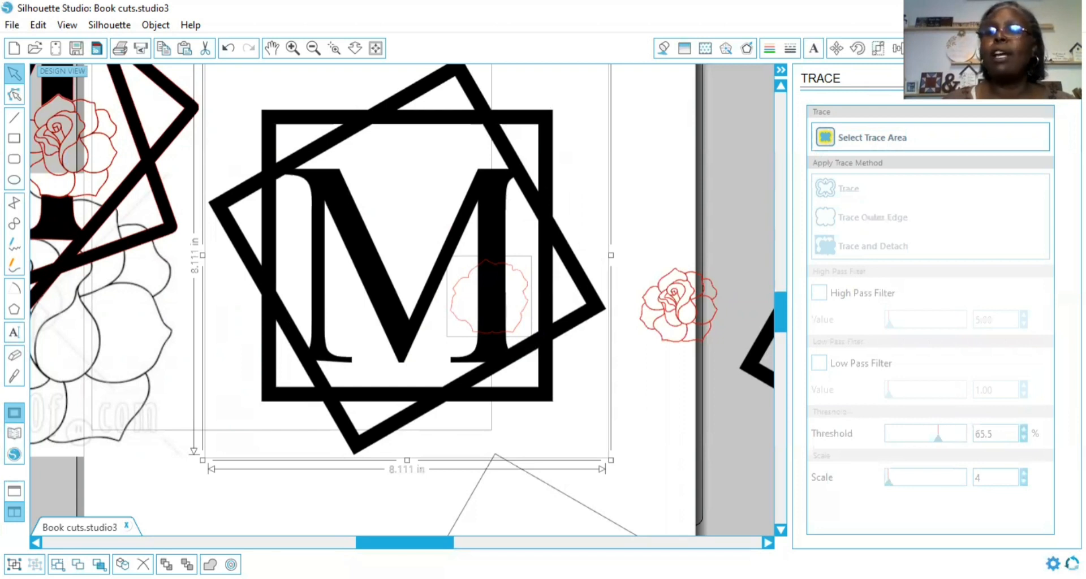
left_click(961, 48)
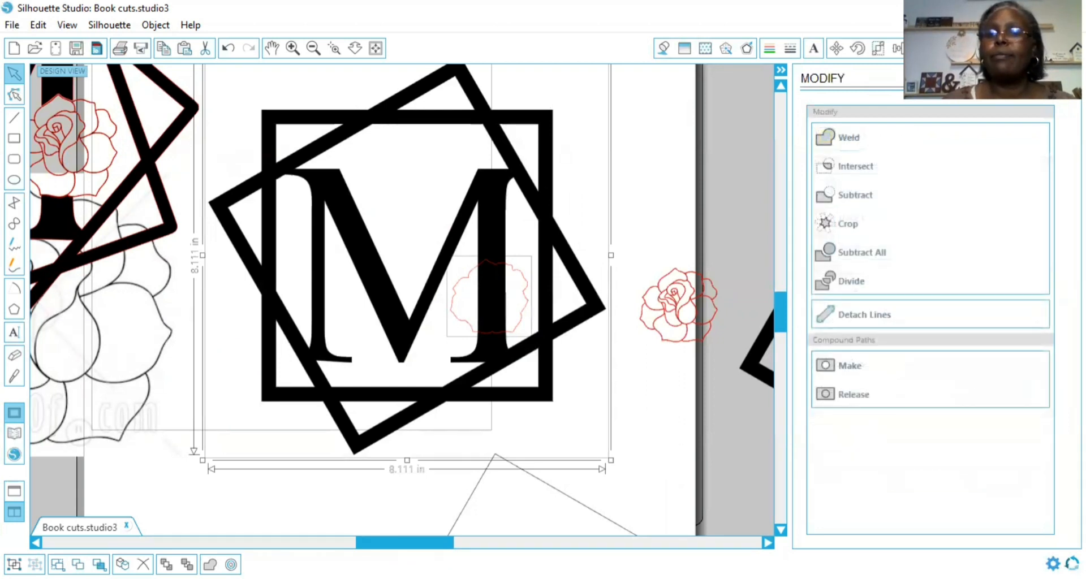
left_click(855, 258)
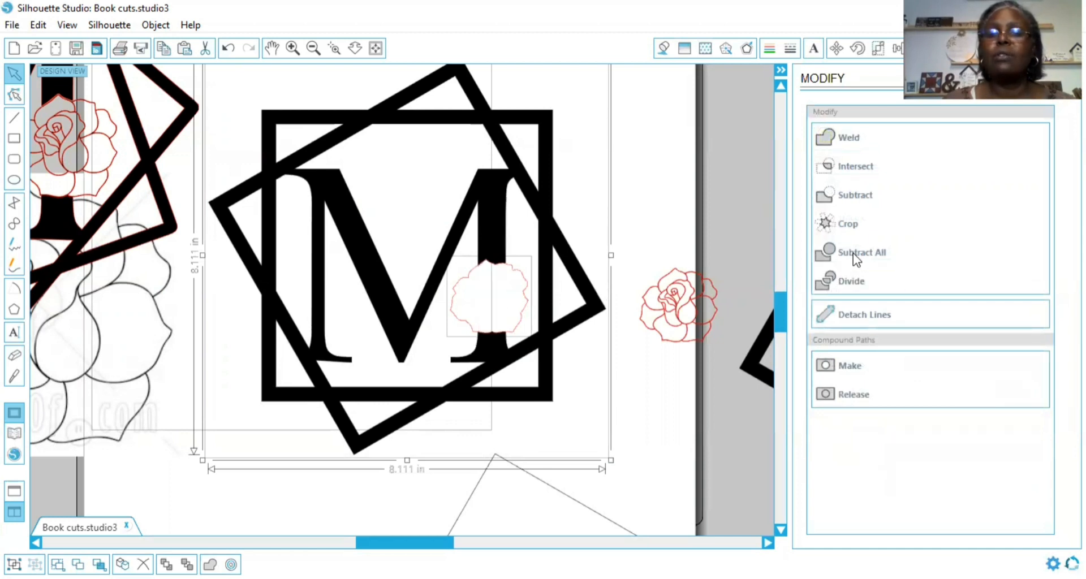
Move the rose outline away from the monogram and fit the detailed rose into the gap cut in the M.
left_click_drag(523, 320, 529, 262)
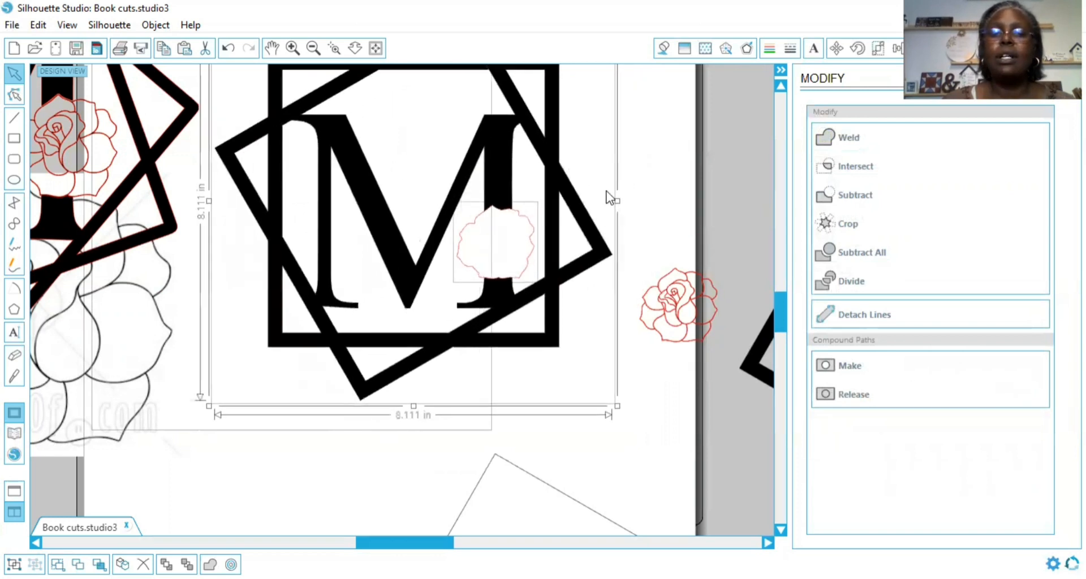
left_click(607, 192)
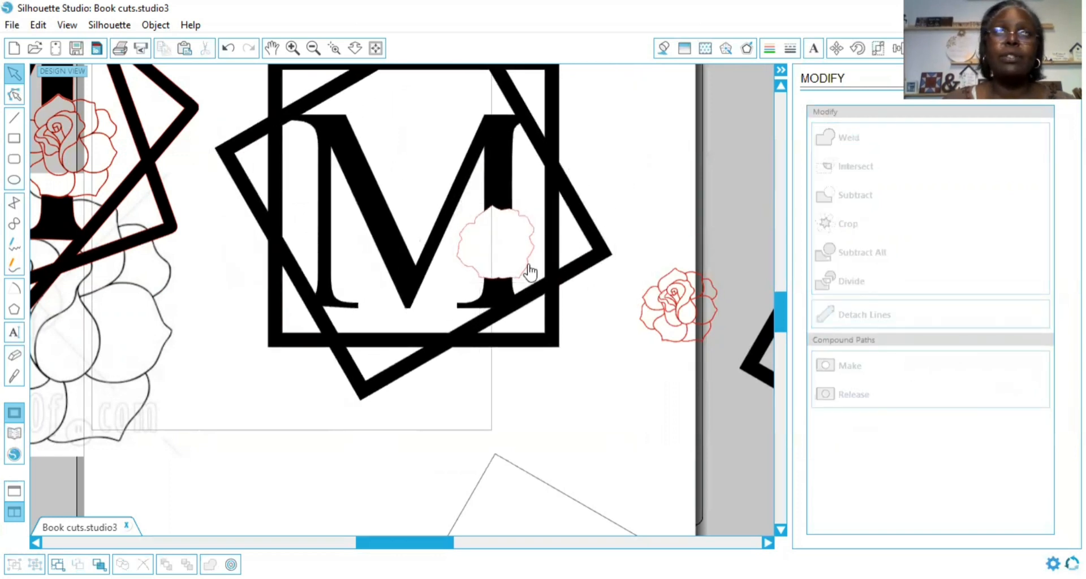
left_click_drag(530, 272, 683, 199)
left_click(686, 230)
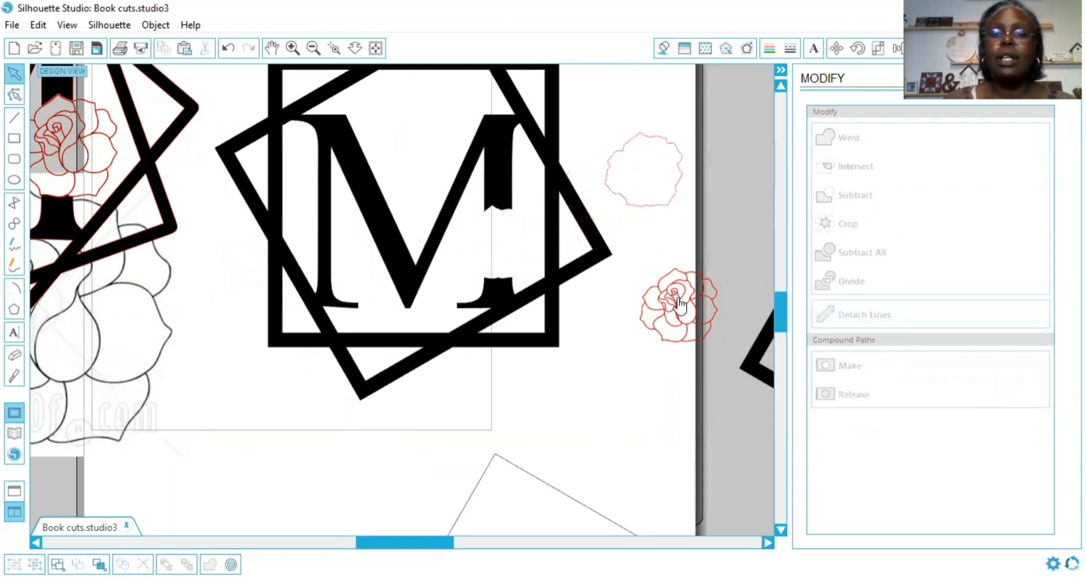
left_click_drag(662, 299, 496, 239)
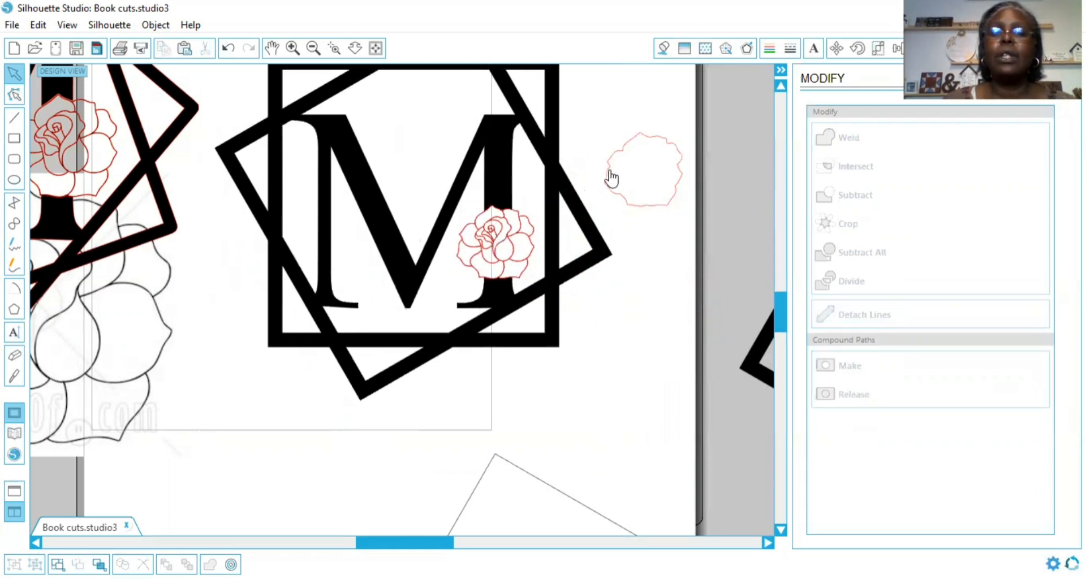
left_click_drag(611, 176, 788, 242)
Group the monogram with its rose and reposition the group slightly lower on the page.
left_click(594, 159)
left_click_drag(602, 171, 500, 249)
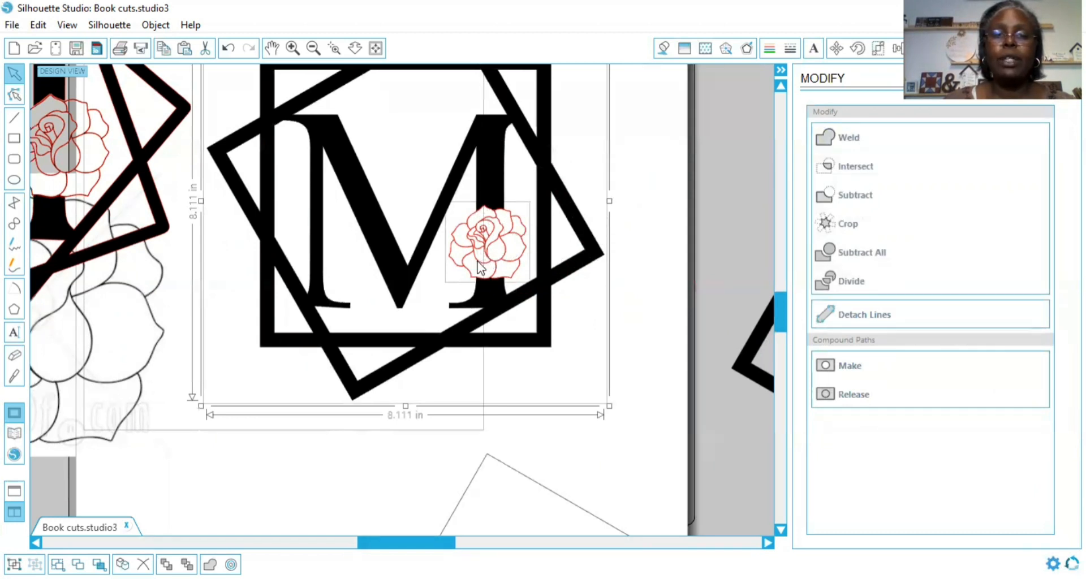
right_click(480, 267)
left_click(518, 435)
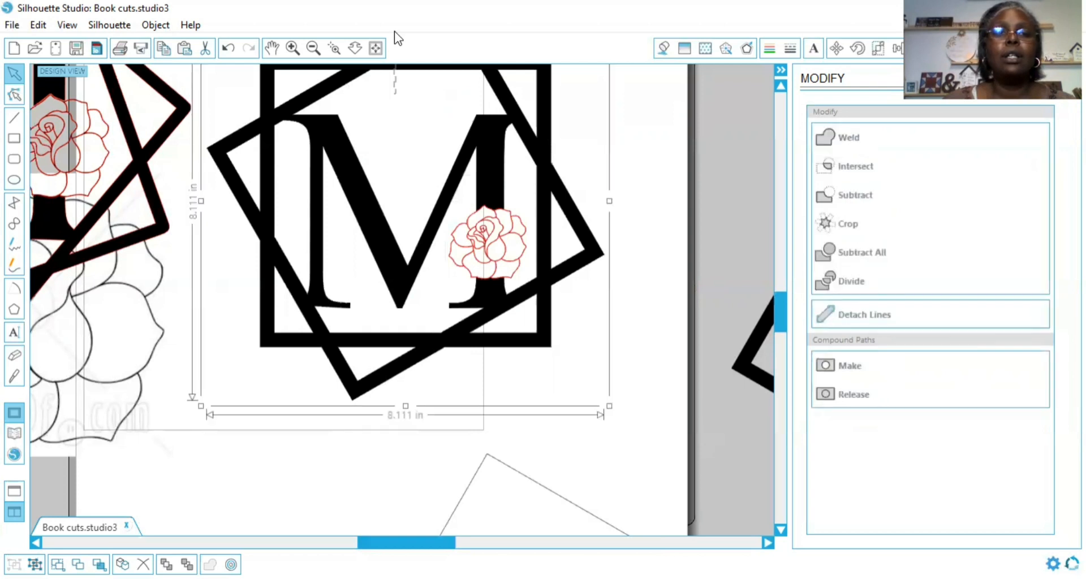
scroll(394, 34, "up", 1)
left_click_drag(433, 111, 439, 157)
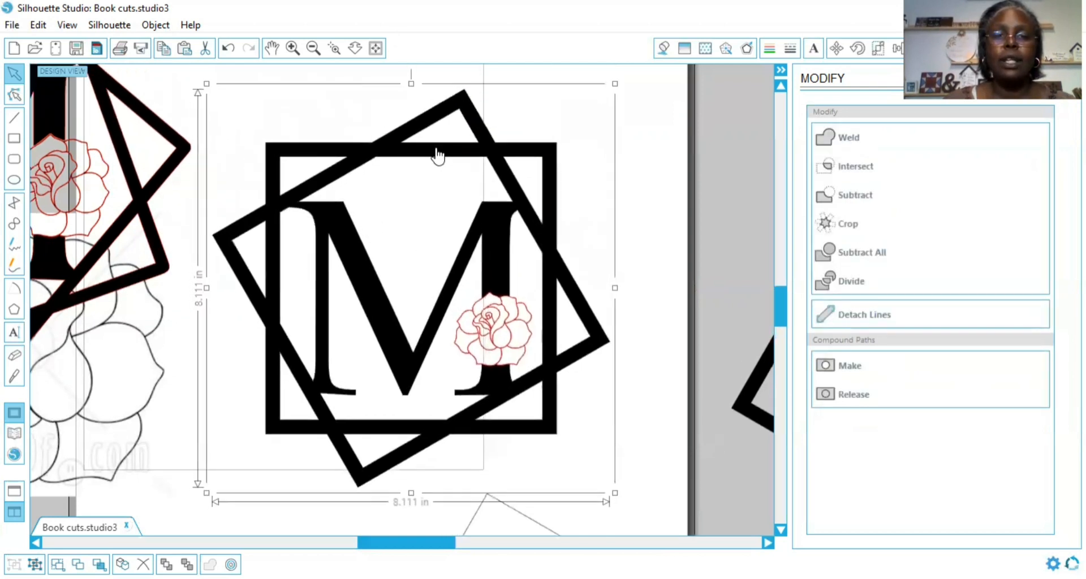
Move the thin rotated square outline away from the monogram and shift the reference design and rose clip art farther left.
left_click(531, 519)
key("Delete")
scroll(566, 497, "down", 1)
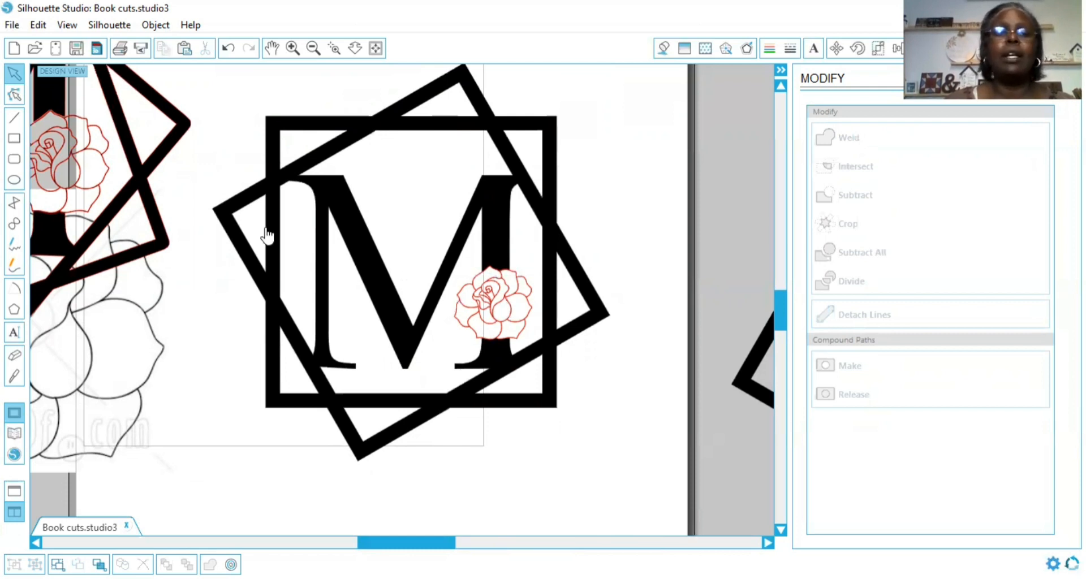
left_click(109, 273)
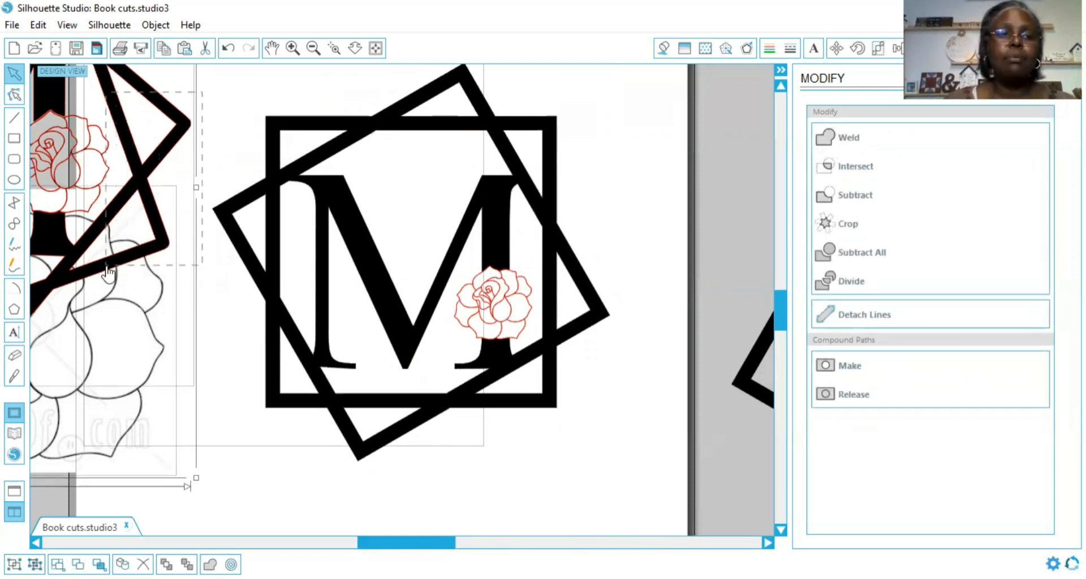
left_click_drag(109, 272, 31, 272)
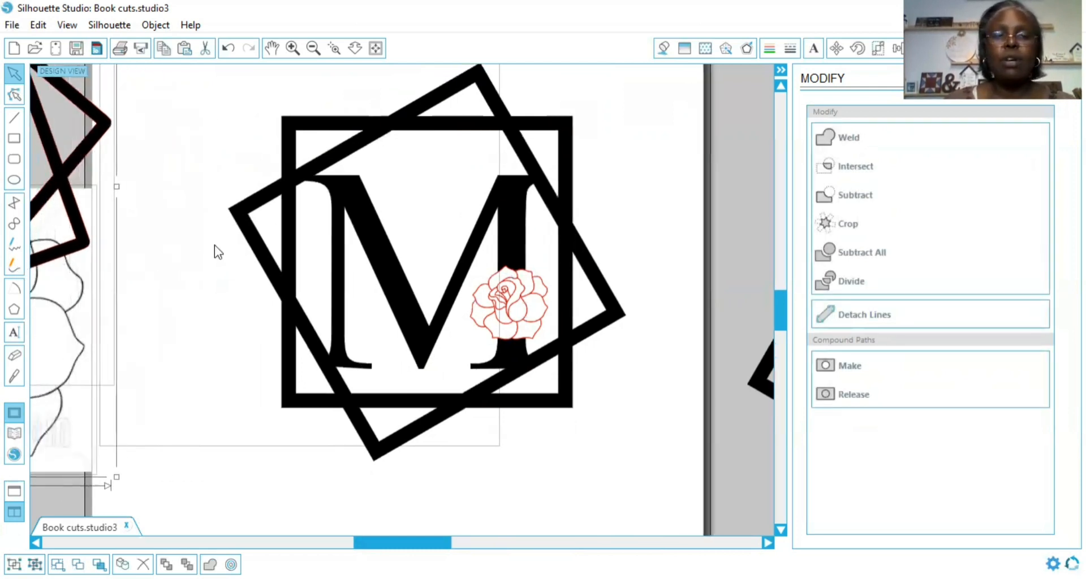
left_click(251, 103)
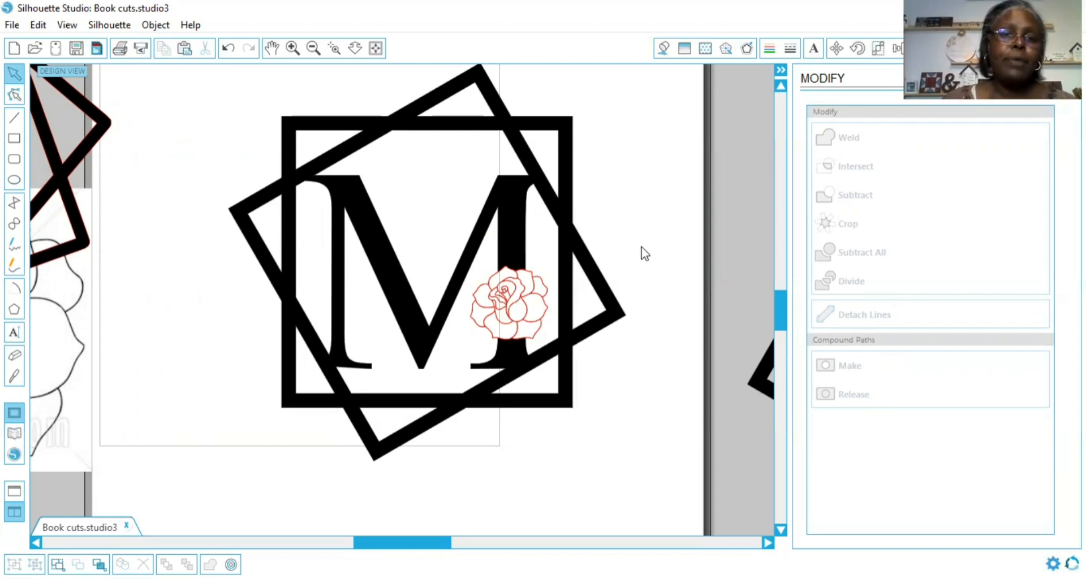
Move the finished rose monogram off the page's working area, onto the reference designs at the upper left.
left_click(622, 326)
left_click_drag(622, 327, 217, 170)
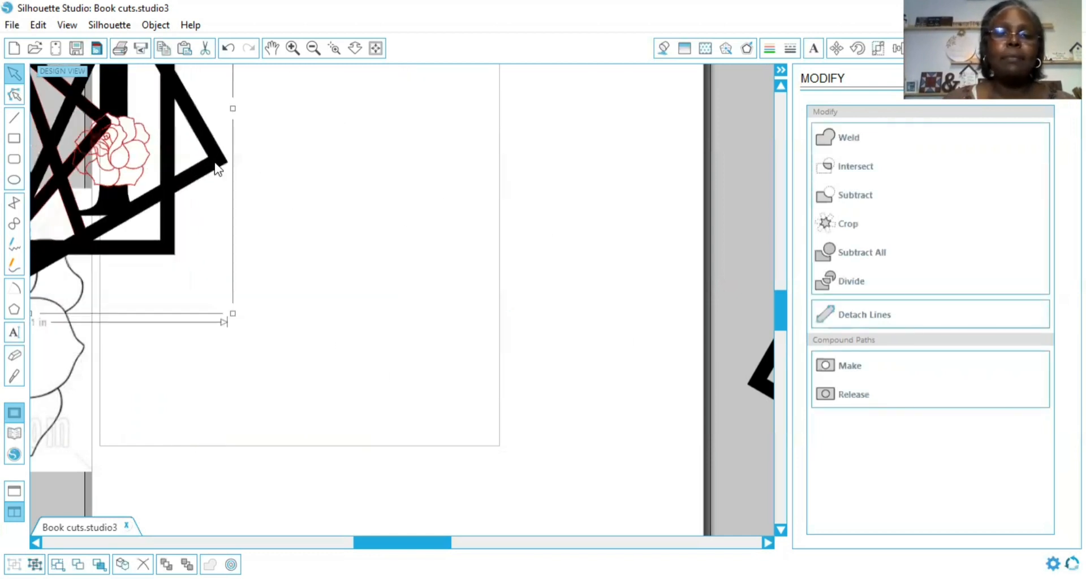
left_click(480, 478)
scroll(413, 372, "down", 5)
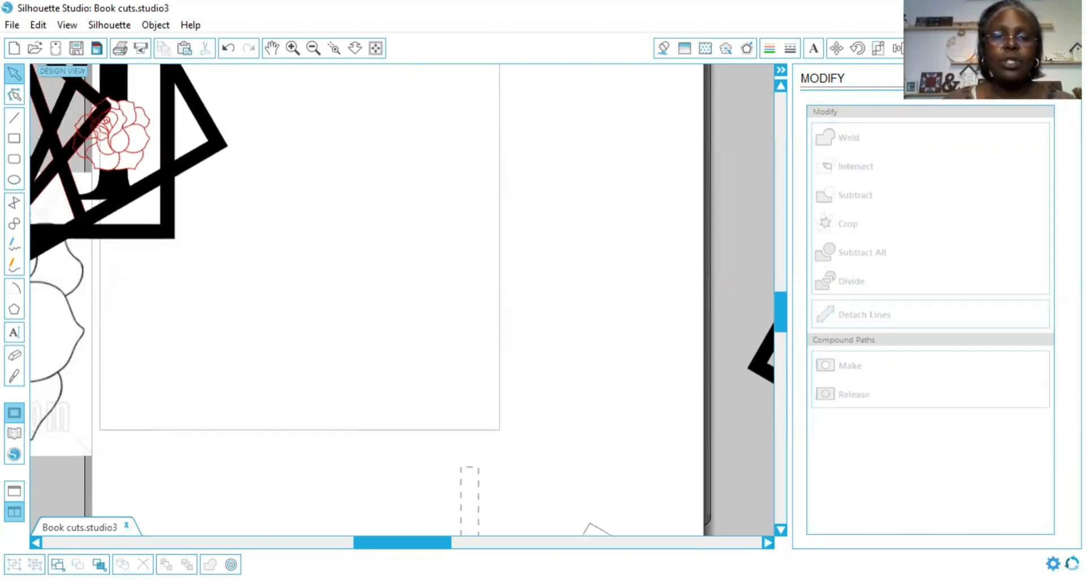
Bring the heart-and-name design from below the page onto the page to examine it.
left_click(314, 48)
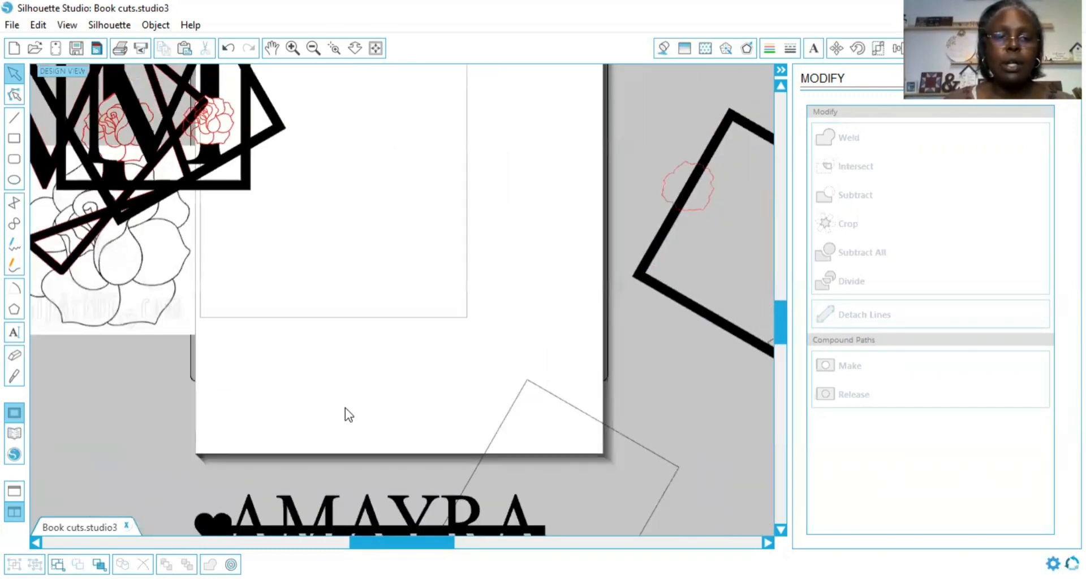
left_click_drag(331, 528, 365, 247)
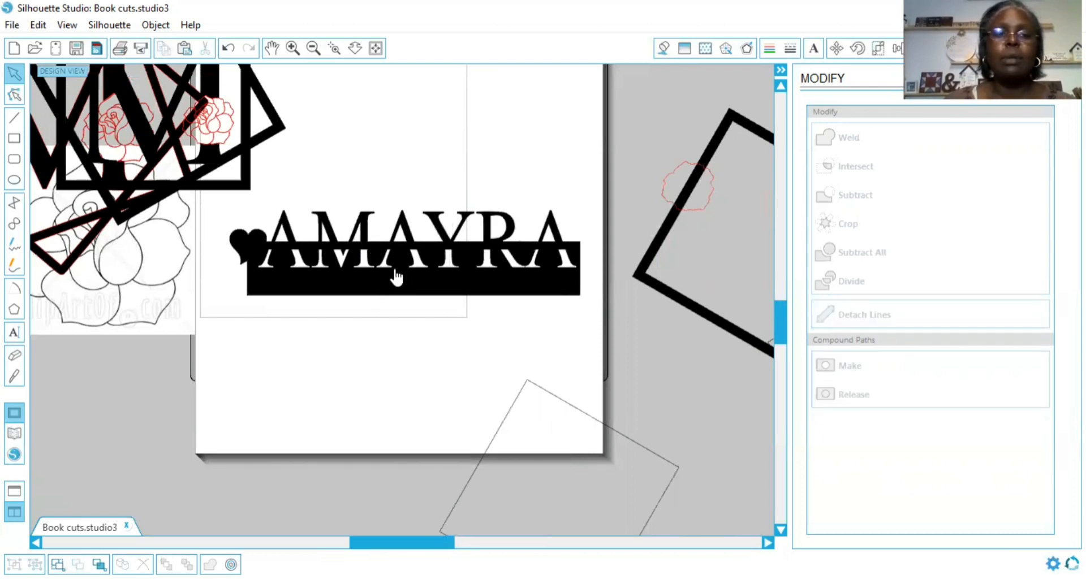
left_click_drag(384, 283, 372, 294)
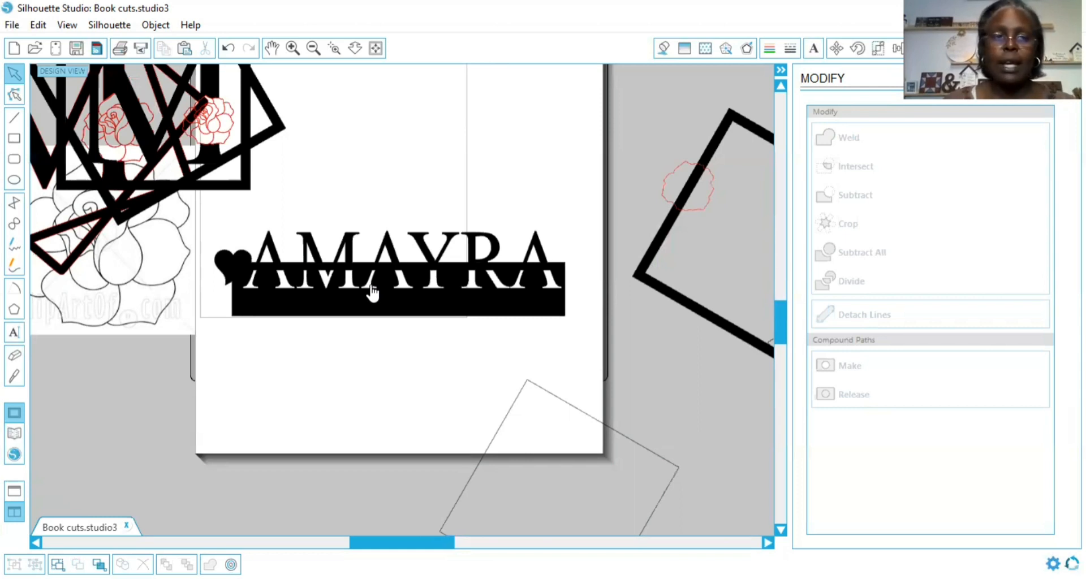
Move the heart-and-name design back off the page, below its lower-left edge.
left_click_drag(371, 291, 294, 436)
left_click_drag(180, 543, 132, 551)
left_click(117, 334)
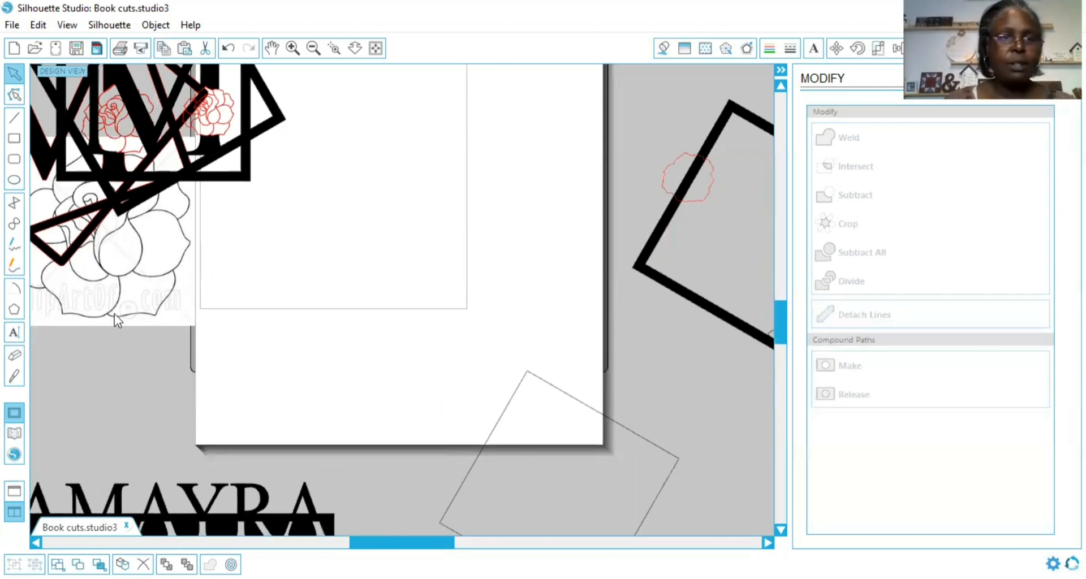
left_click(312, 49)
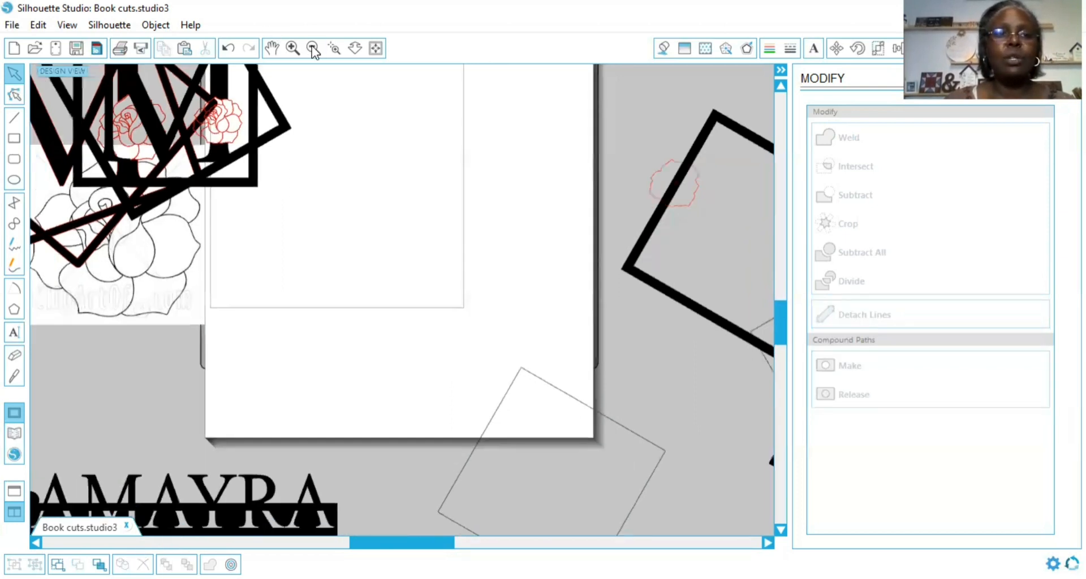
Bring the heart-and-name design from below the page back onto the page.
left_click(313, 49)
left_click(313, 49)
left_click(313, 48)
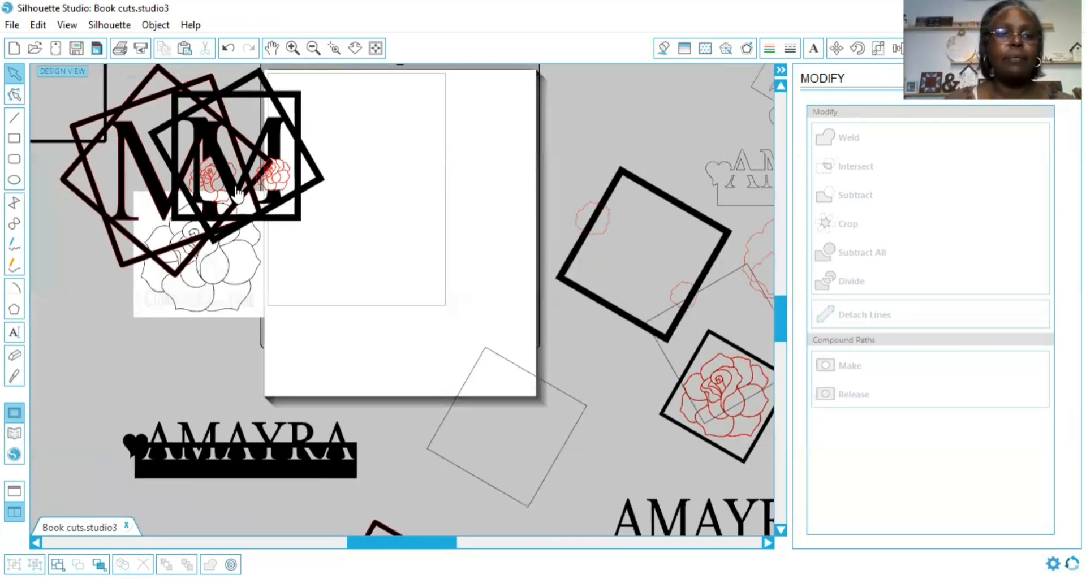
left_click_drag(215, 470, 383, 277)
left_click(336, 164)
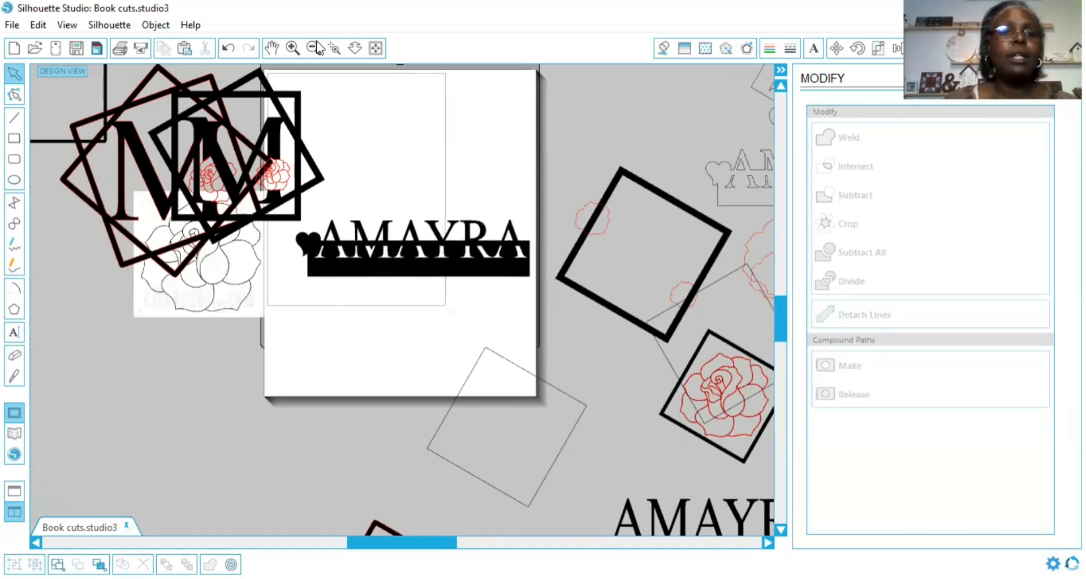
Bring the Merry Christmas clip art and the tag-shaped name design onto the page below the heart-and-name design.
left_click(313, 48)
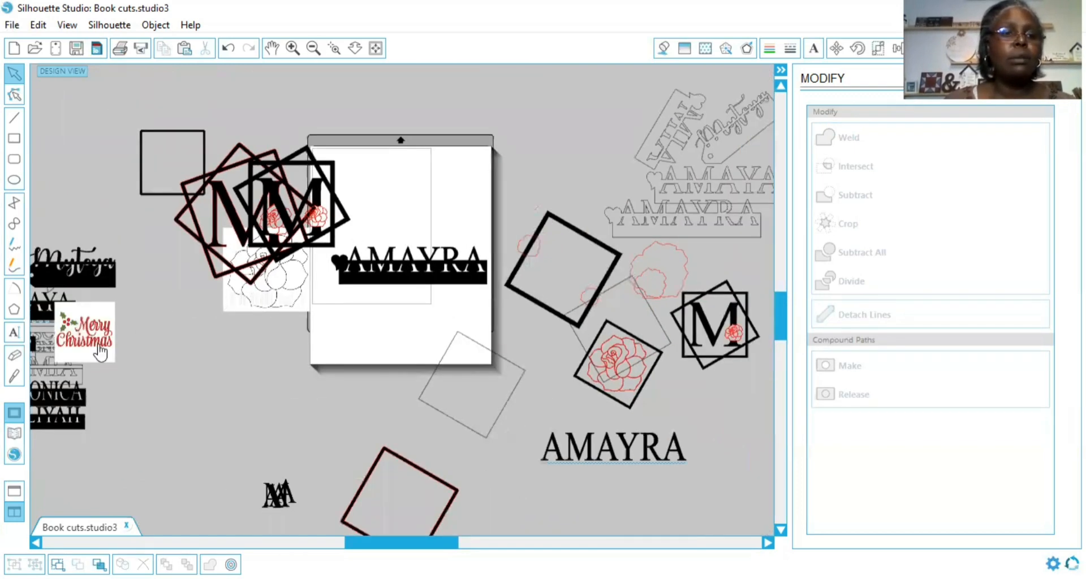
left_click_drag(100, 352, 350, 366)
left_click(215, 339)
left_click_drag(74, 274, 400, 317)
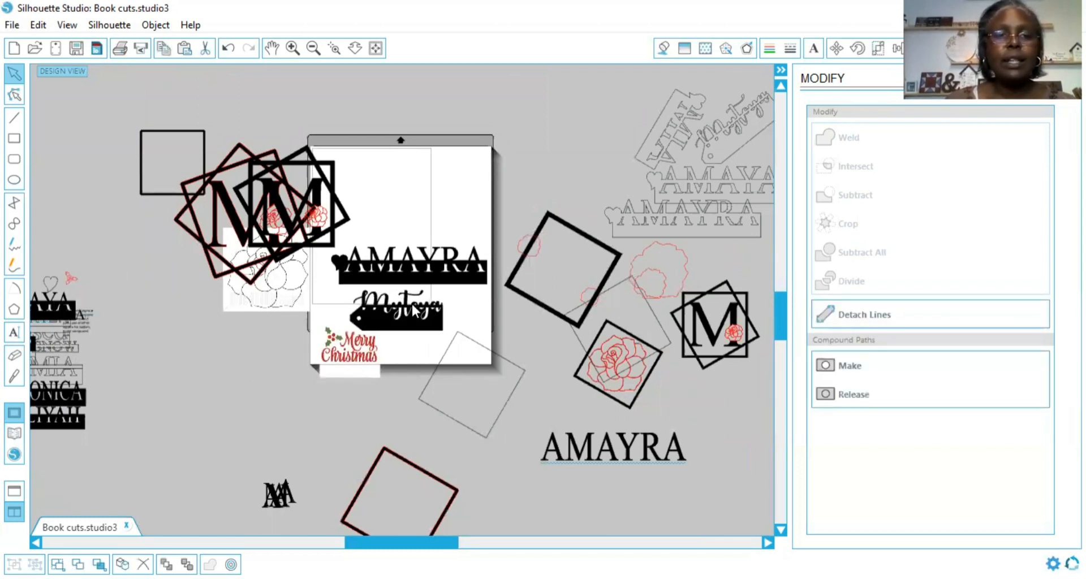
left_click(272, 107)
Shift the monogram and rose references farther off the page and stack the heart design, tag design and Merry Christmas clip art vertically.
left_click(292, 48)
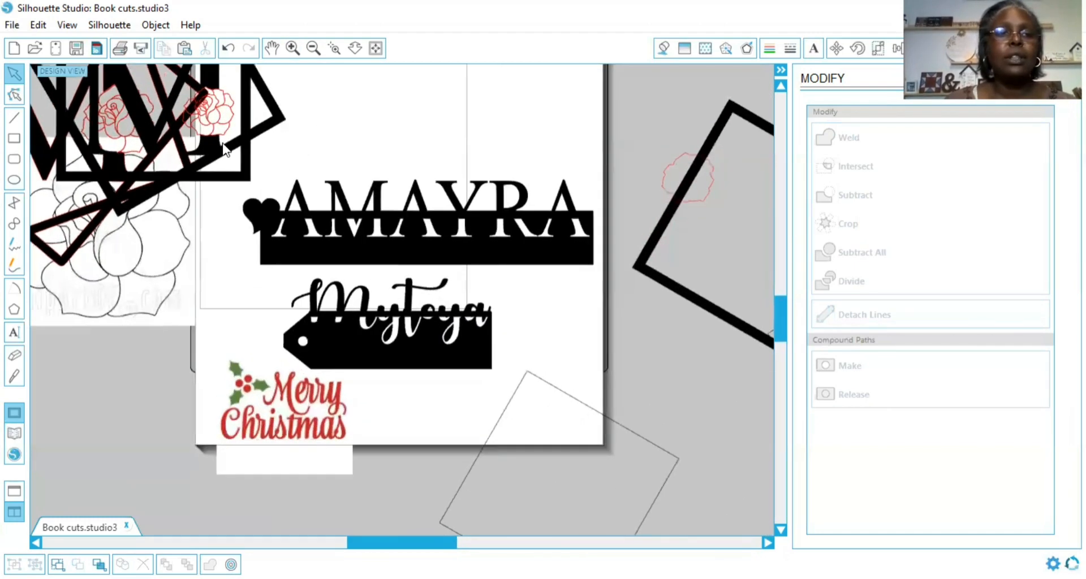
left_click_drag(126, 177, 6, 206)
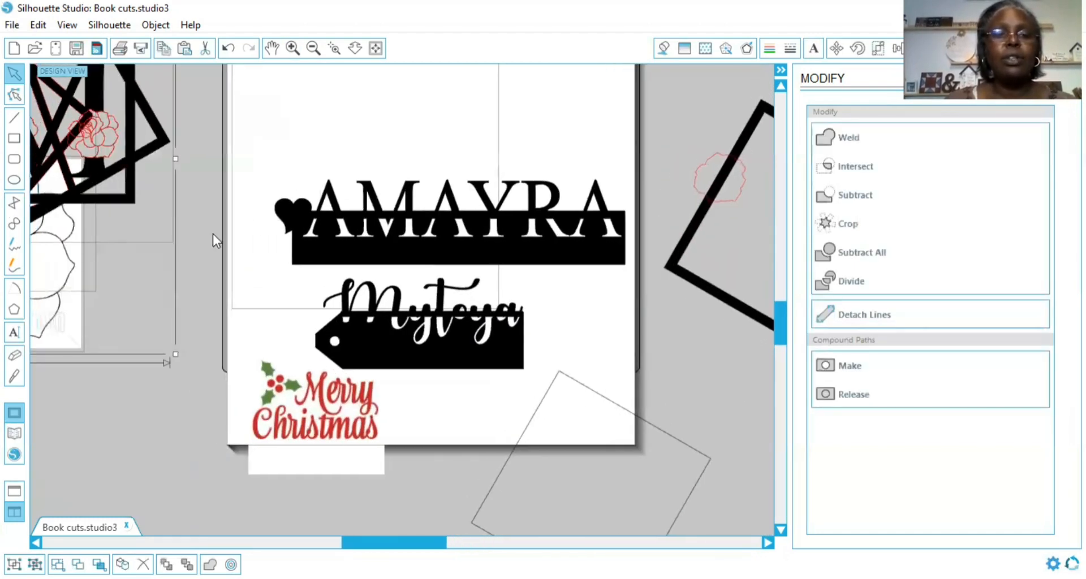
left_click_drag(390, 242, 337, 120)
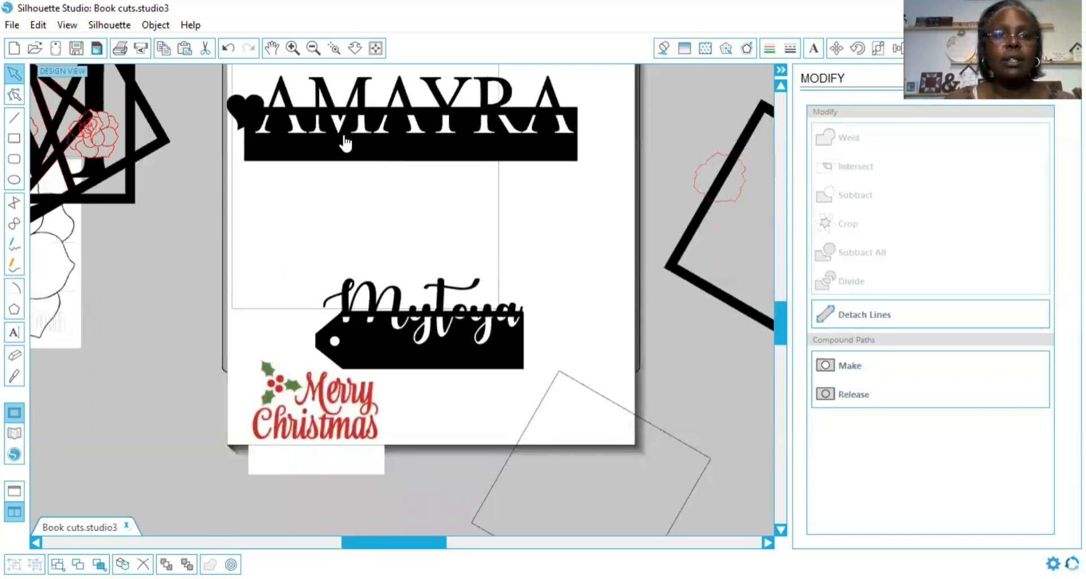
left_click_drag(415, 359, 340, 239)
left_click_drag(362, 393, 415, 326)
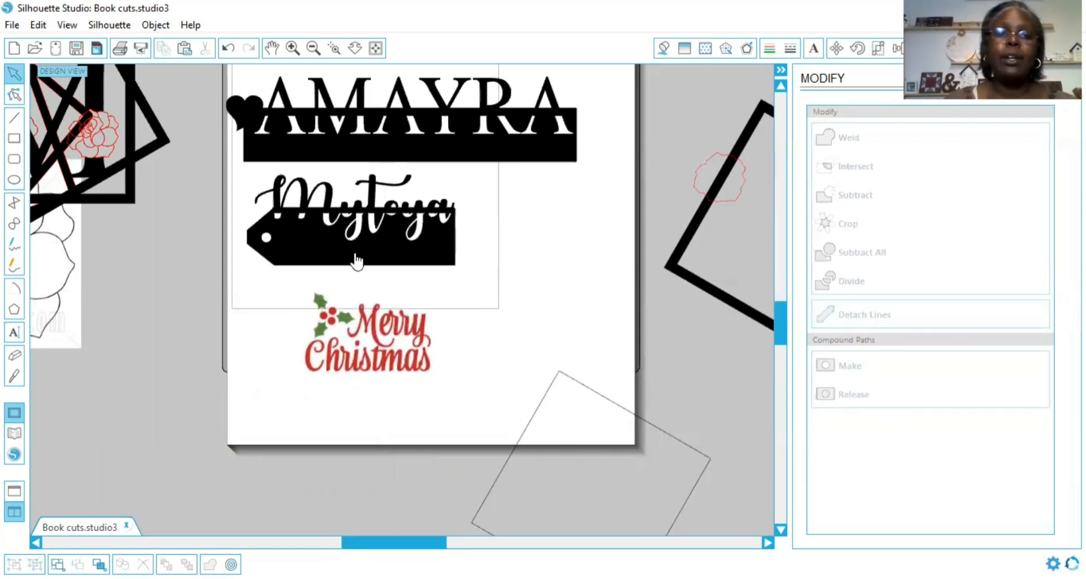
left_click_drag(417, 238, 389, 250)
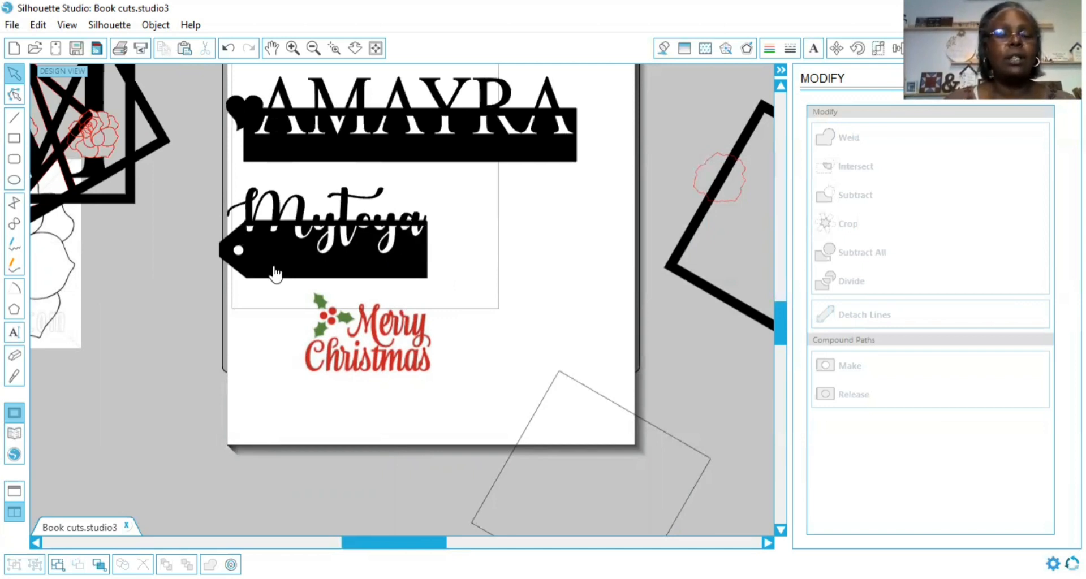
left_click_drag(326, 262, 133, 489)
left_click(283, 204)
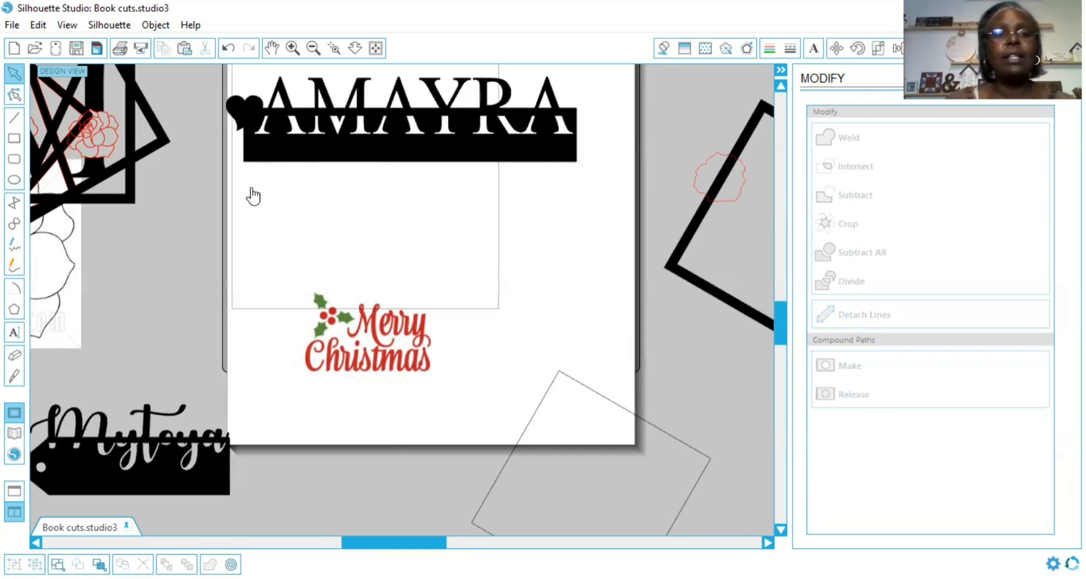
left_click_drag(206, 419, 385, 254)
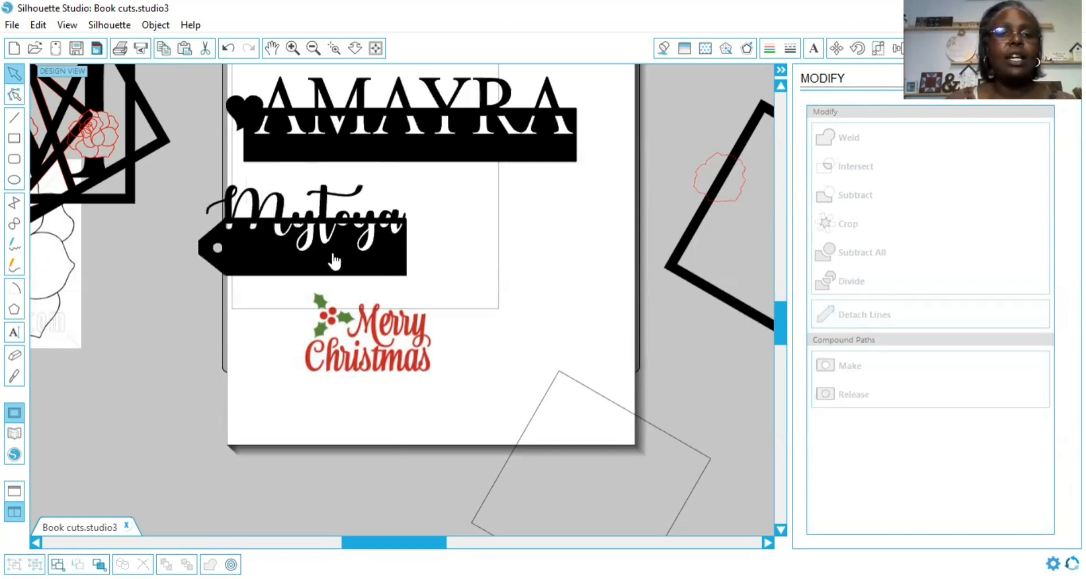
Position the tag-shaped name design fully on the page and enlarge it to about 7.09 in wide by 3.09 in high.
left_click(293, 50)
left_click_drag(272, 214, 350, 236)
left_click(274, 250)
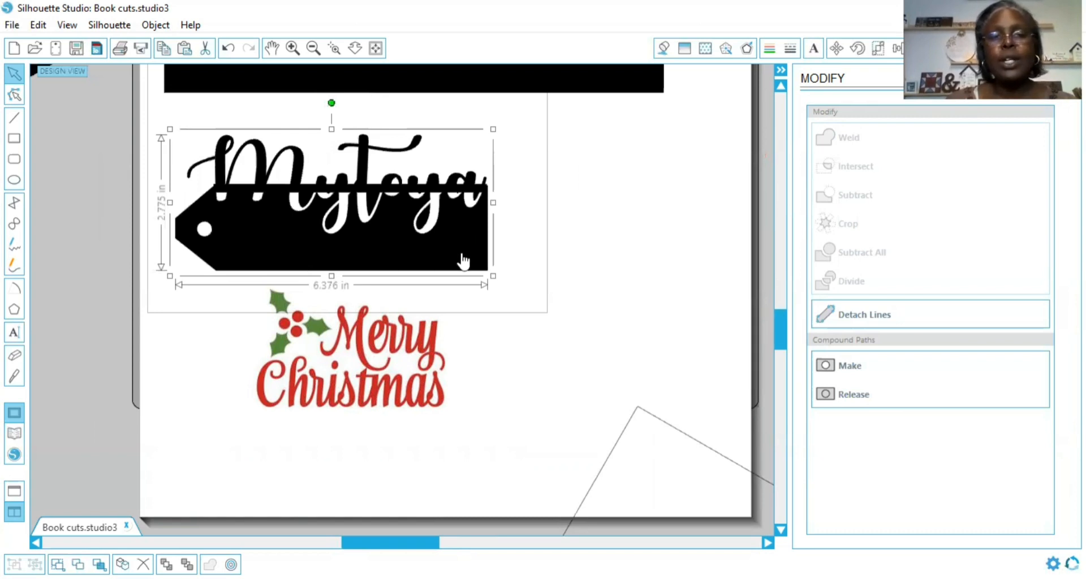
left_click_drag(170, 276, 134, 291)
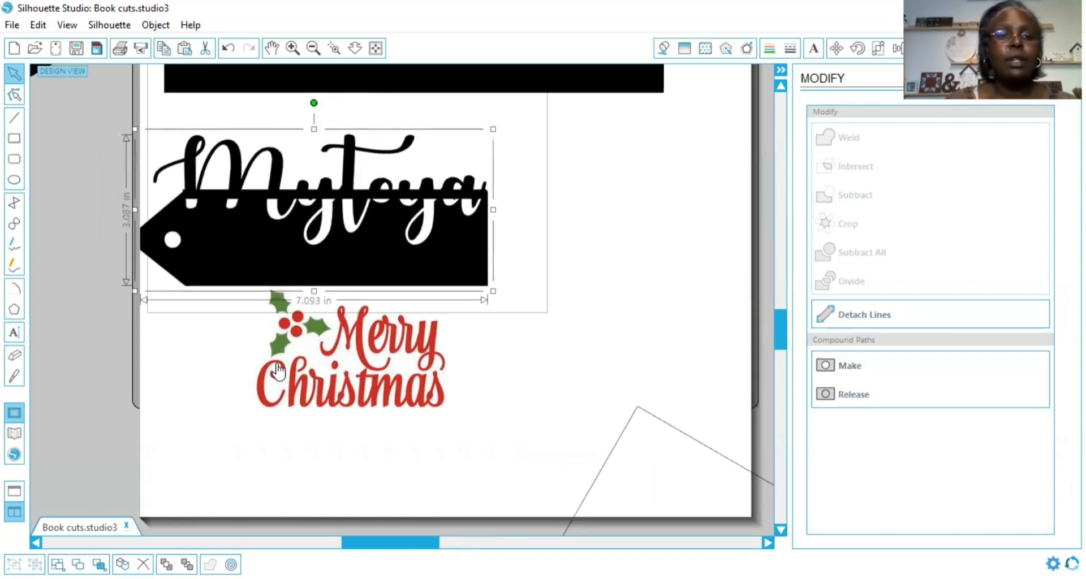
Move the Merry Christmas clip art down so it sits clear below the tag design.
left_click_drag(267, 381, 242, 433)
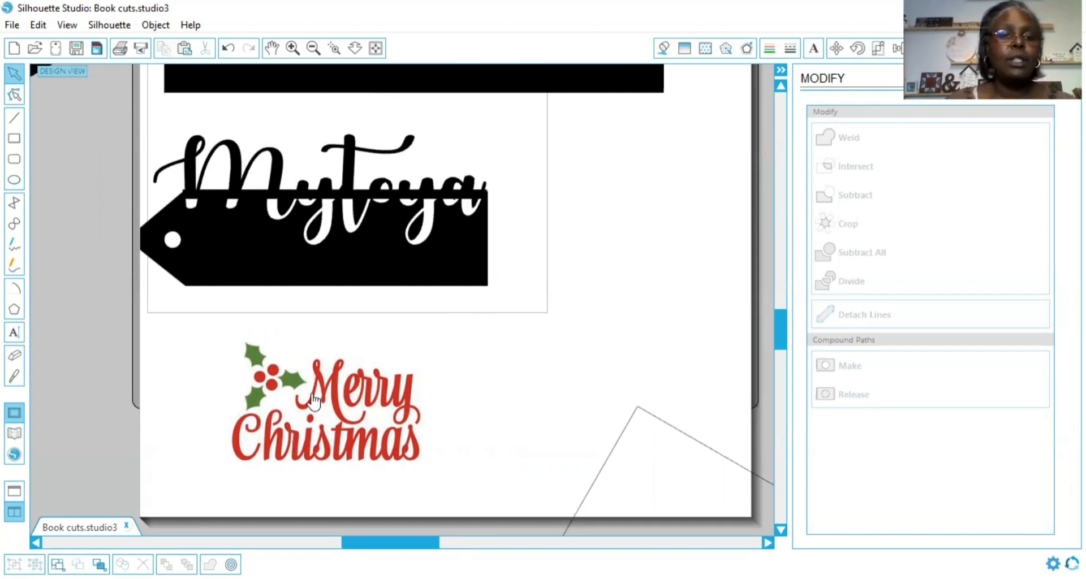
left_click_drag(354, 402, 355, 387)
left_click(641, 190)
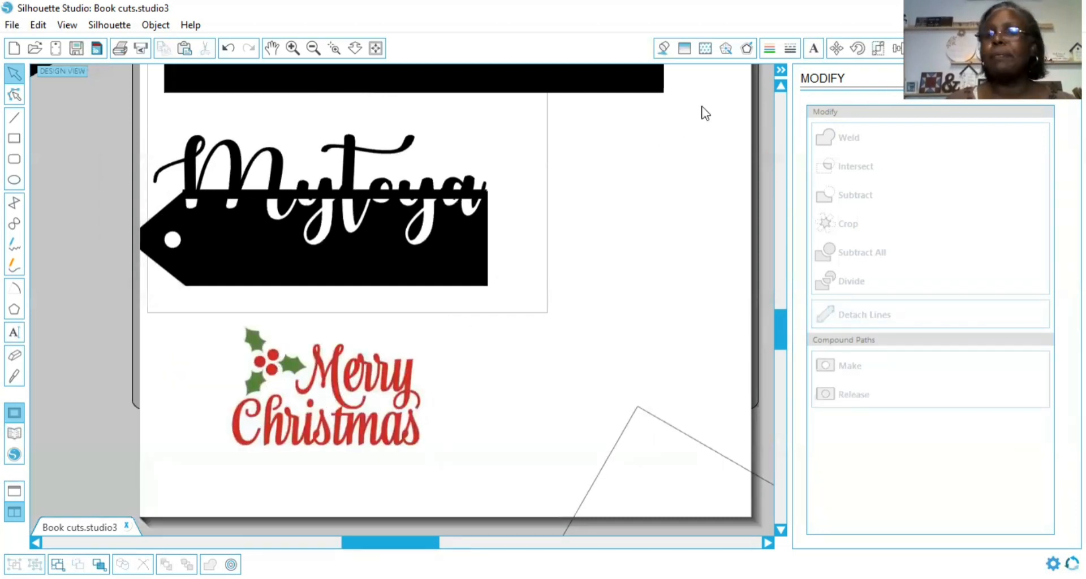
Select a trace area around the holly leaves and berries of the Merry Christmas clip art and turn off the High Pass Filter.
left_click(1006, 49)
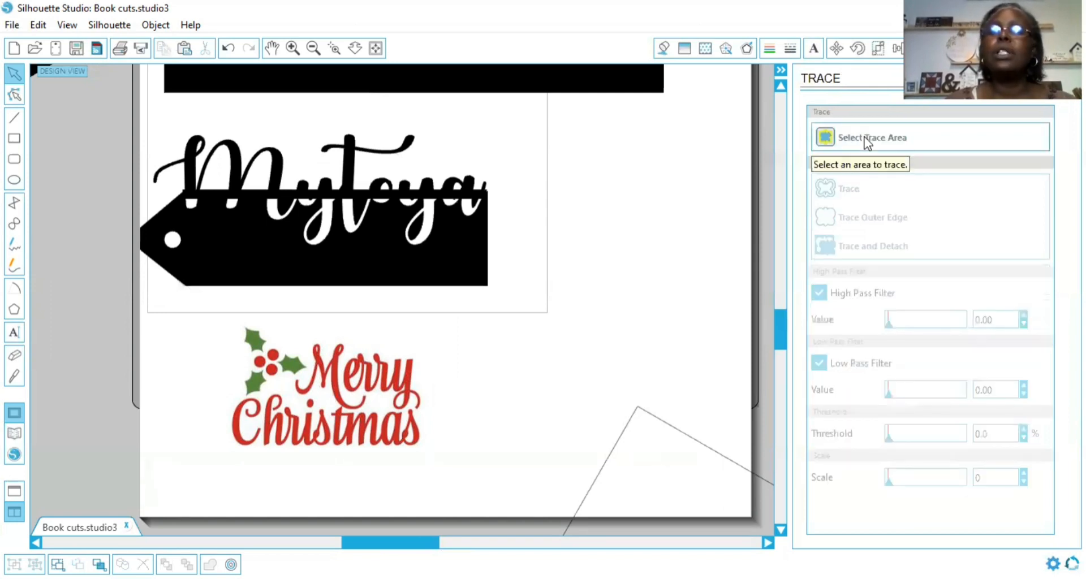
left_click(866, 141)
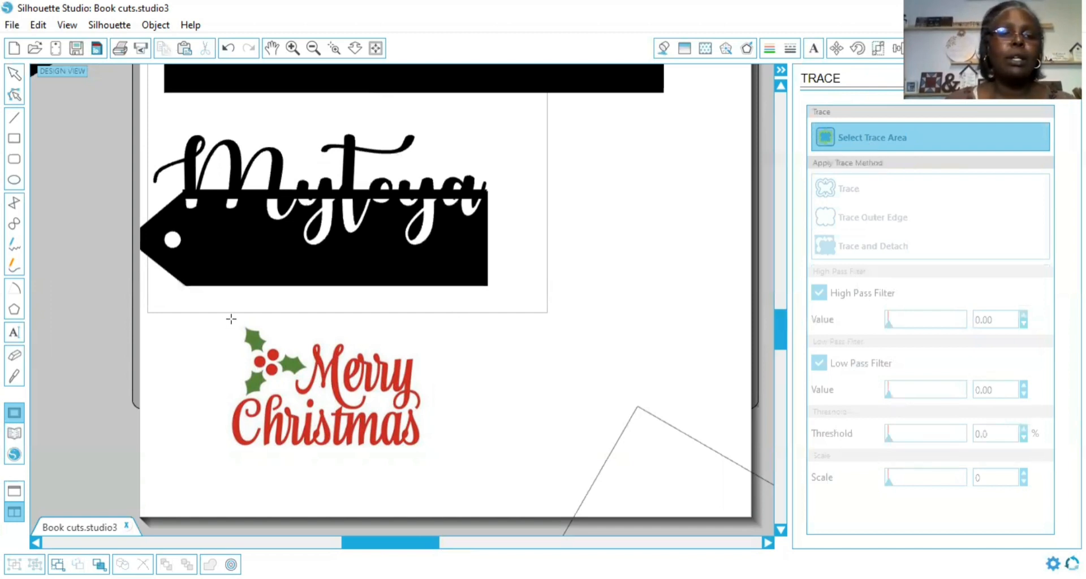
left_click_drag(233, 319, 310, 398)
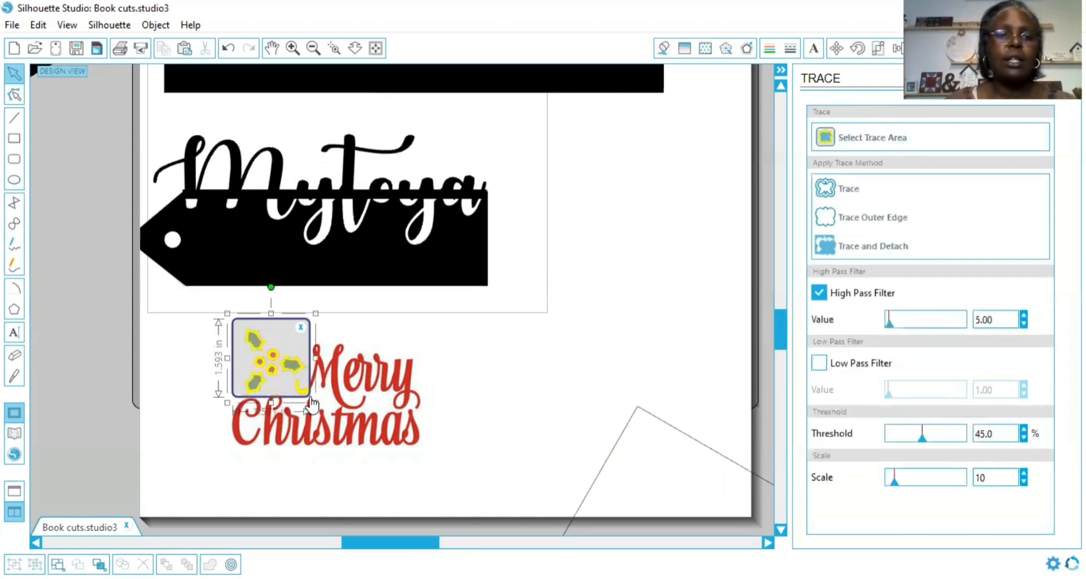
left_click(290, 53)
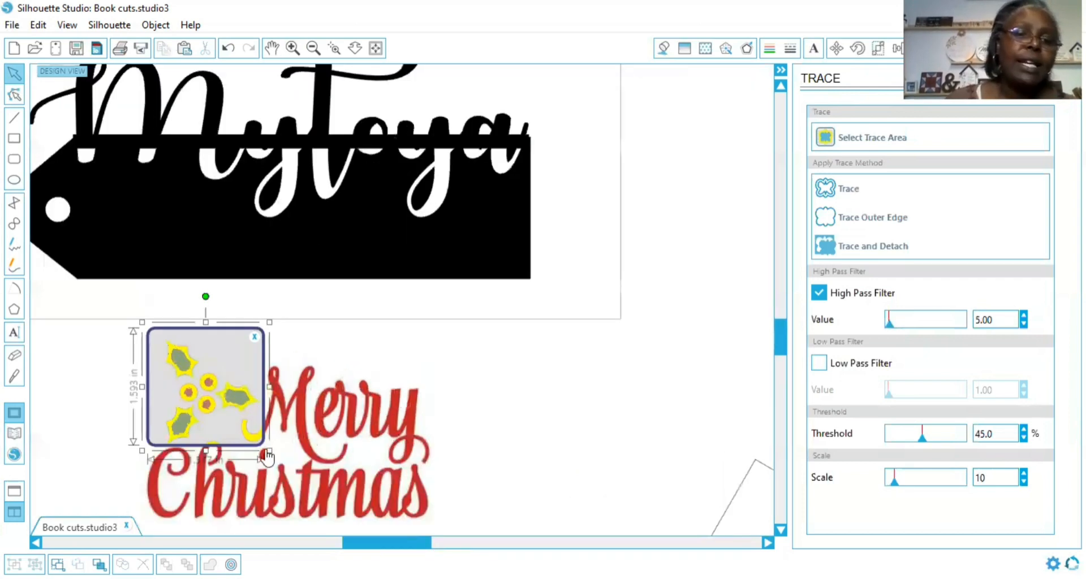
left_click(819, 293)
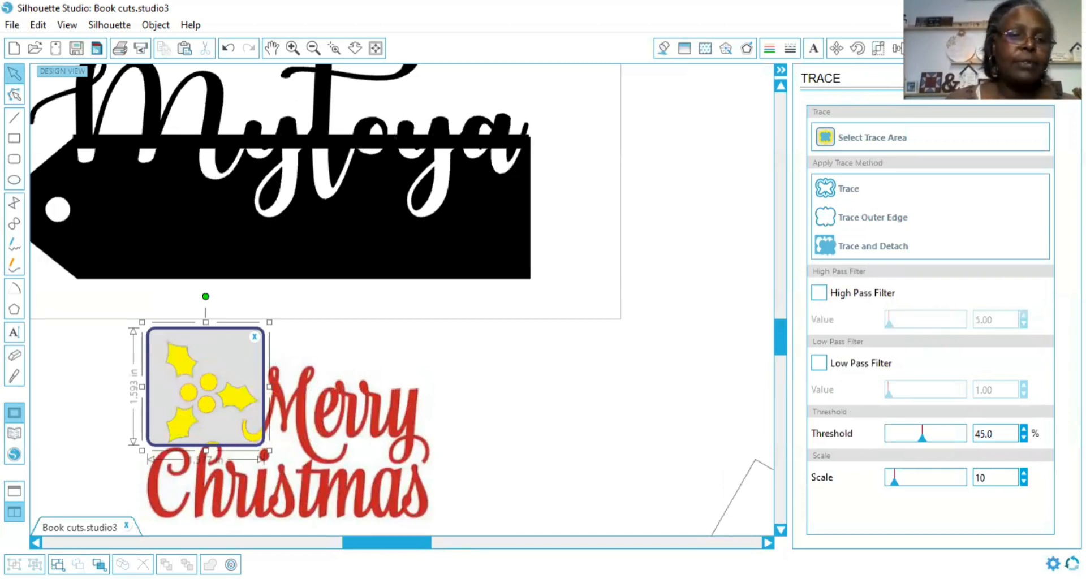
Set the trace threshold to 56.2% and the scale to 4, then trace the selected holly area.
scroll(122, 507, "down", 2)
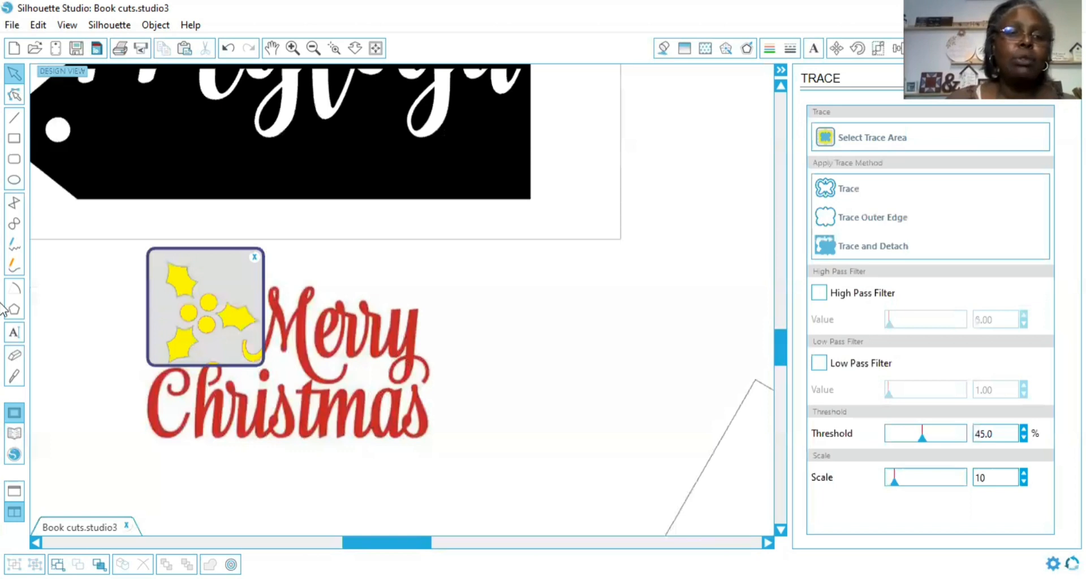
scroll(3, 309, "left", 1)
scroll(3, 310, "left", 1)
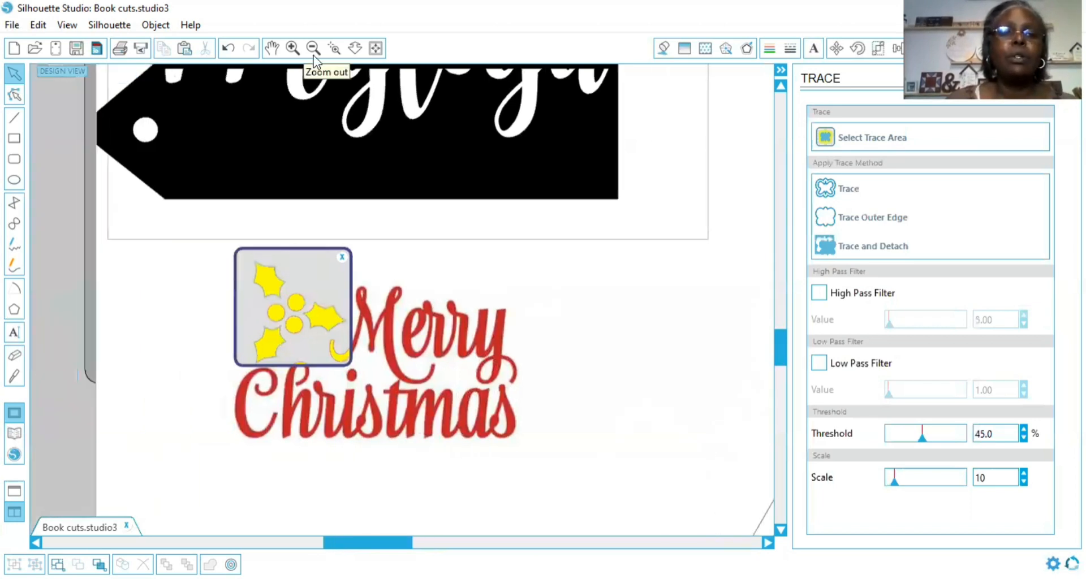
scroll(328, 380, "up", 3)
scroll(264, 317, "up", 2)
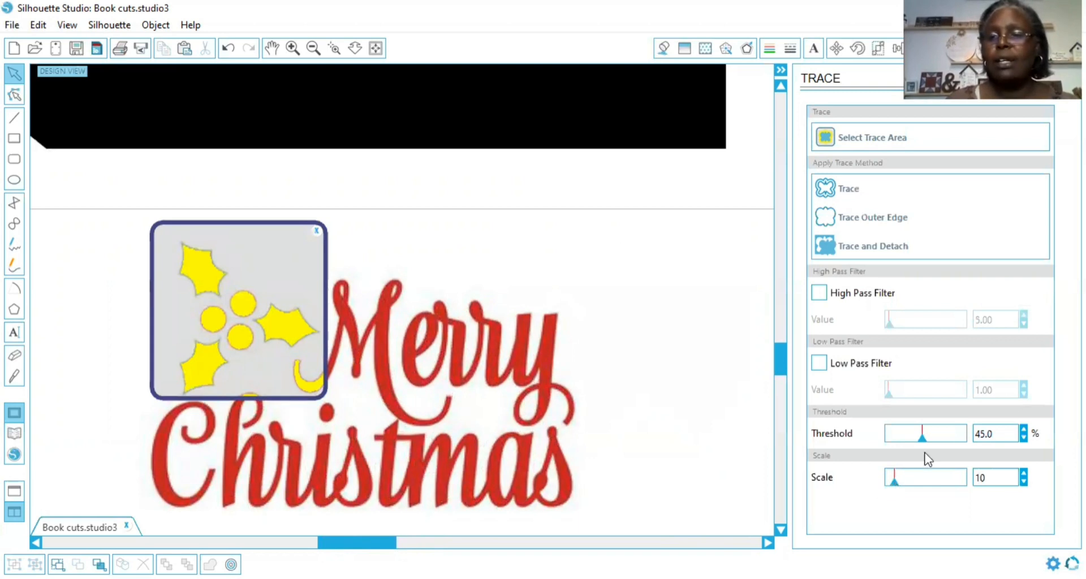
mouse_move(925, 439)
left_mouse_down()
mouse_move(910, 441)
mouse_move(931, 442)
left_mouse_up()
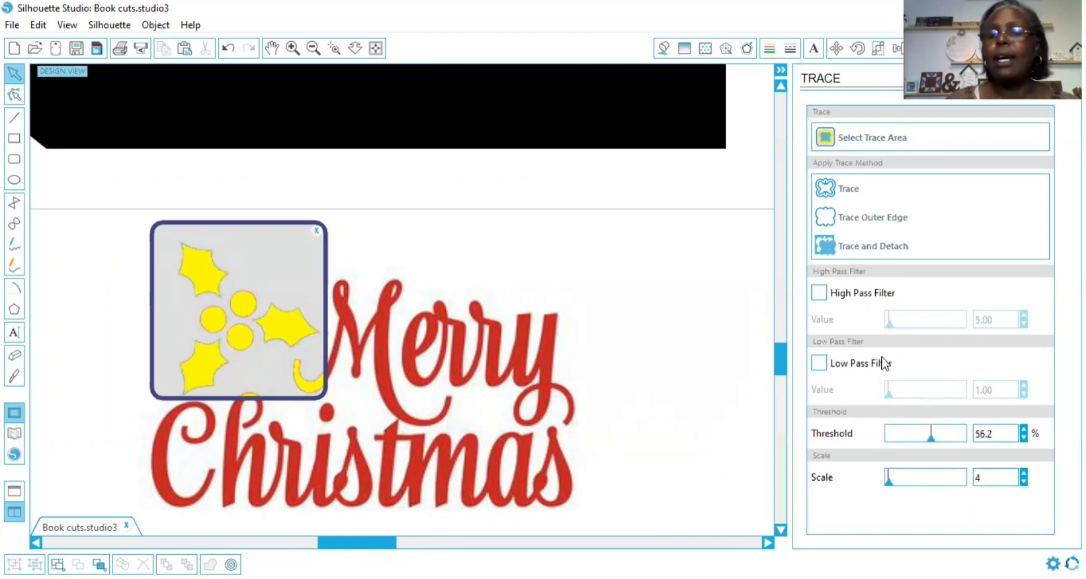
left_click(847, 194)
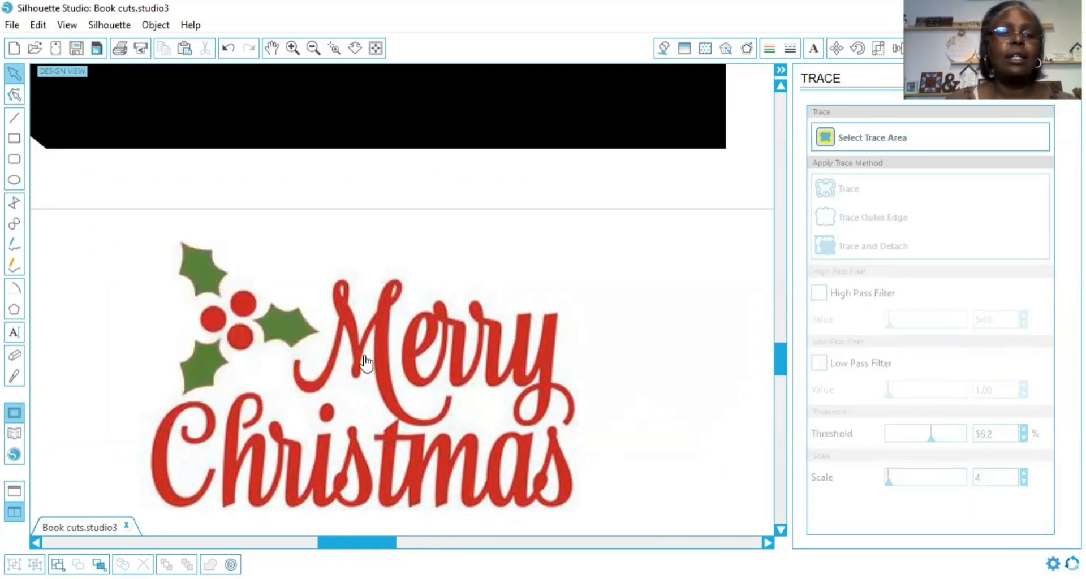
Move the Merry Christmas clip art away from the traced holly outline and release the outline's compound path.
mouse_move(367, 362)
left_mouse_down()
mouse_move(316, 531)
mouse_move(243, 534)
left_mouse_up()
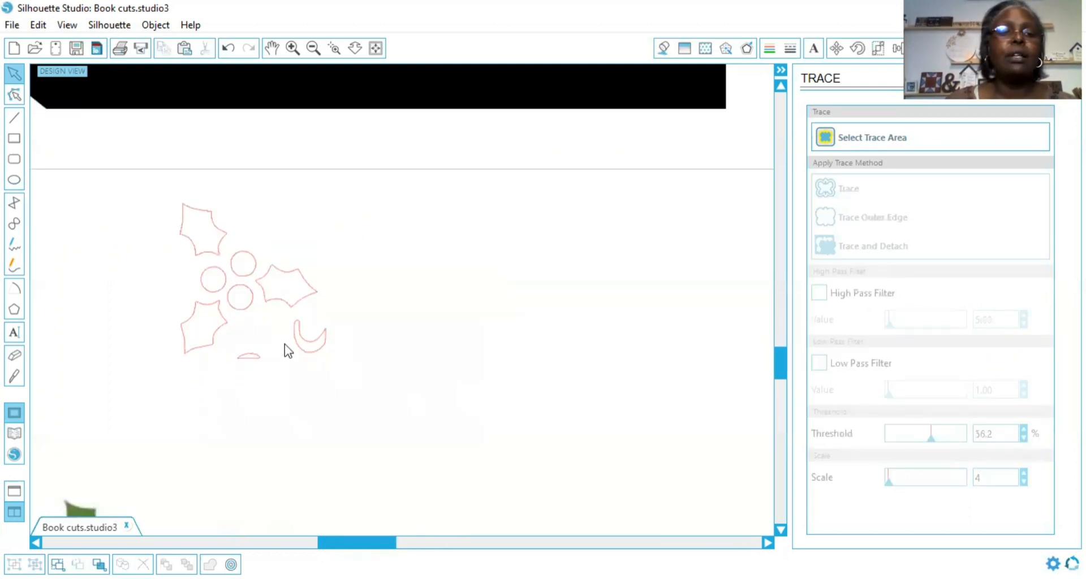
mouse_move(299, 343)
left_mouse_down()
mouse_move(311, 345)
mouse_move(289, 352)
mouse_move(327, 358)
left_mouse_up()
right_click(328, 357)
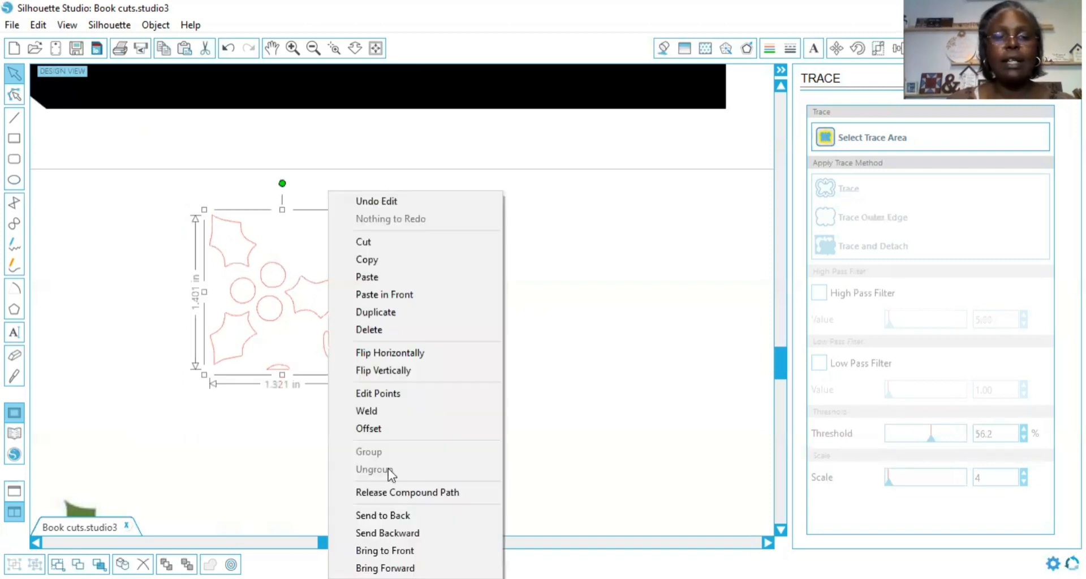
left_click(395, 492)
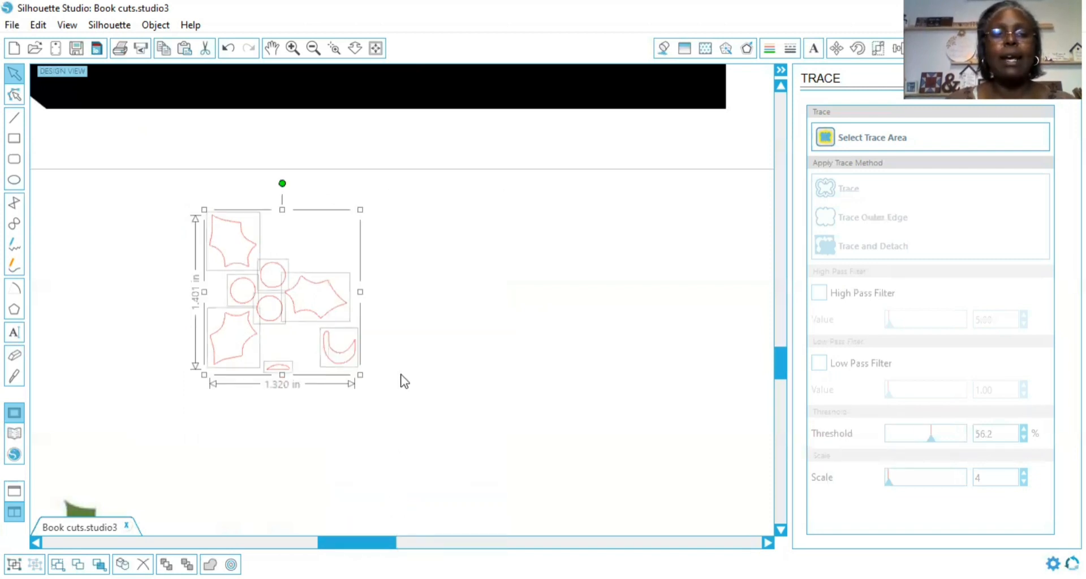
Separate the two stray letter fragments from the traced holly and delete them.
left_click(402, 381)
left_click_drag(281, 367, 407, 371)
left_click(423, 378)
left_click(336, 342)
left_click_drag(334, 342, 467, 408)
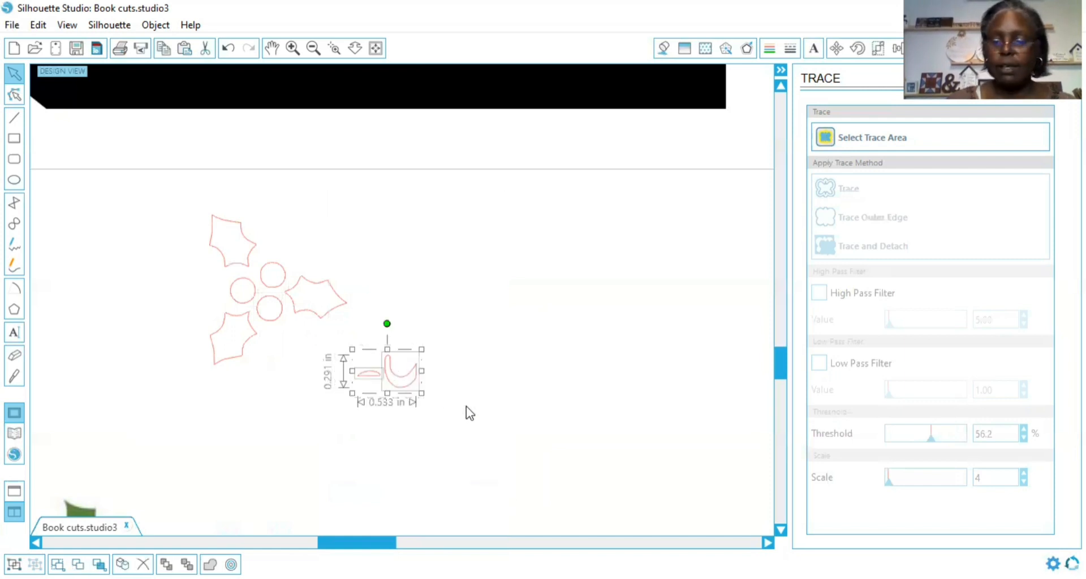
key("Delete")
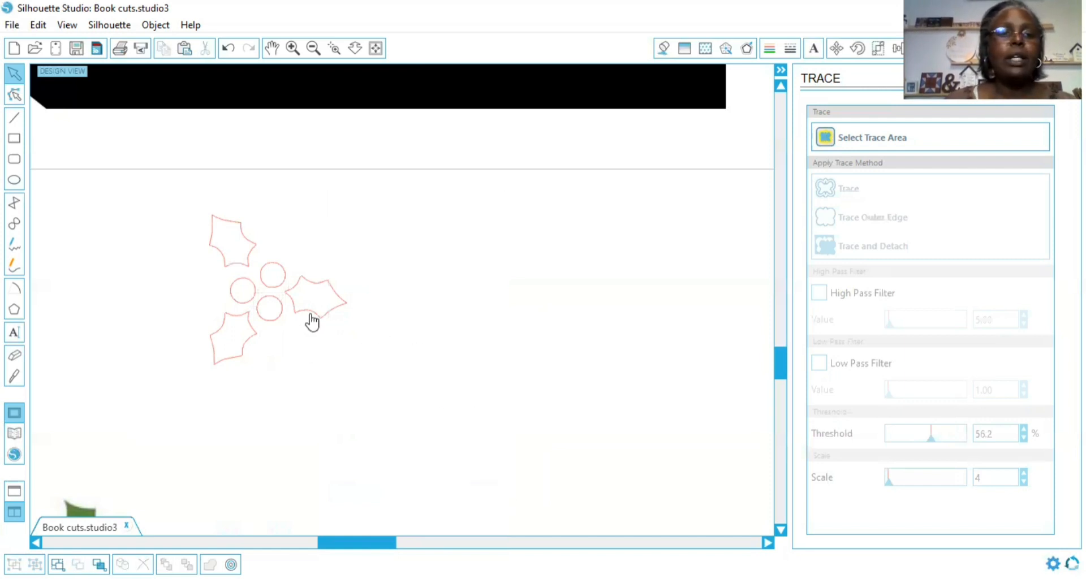
Rotate the lower-left and right holly leaves slightly and nudge the right leaf upward beside the berries.
left_click(246, 359)
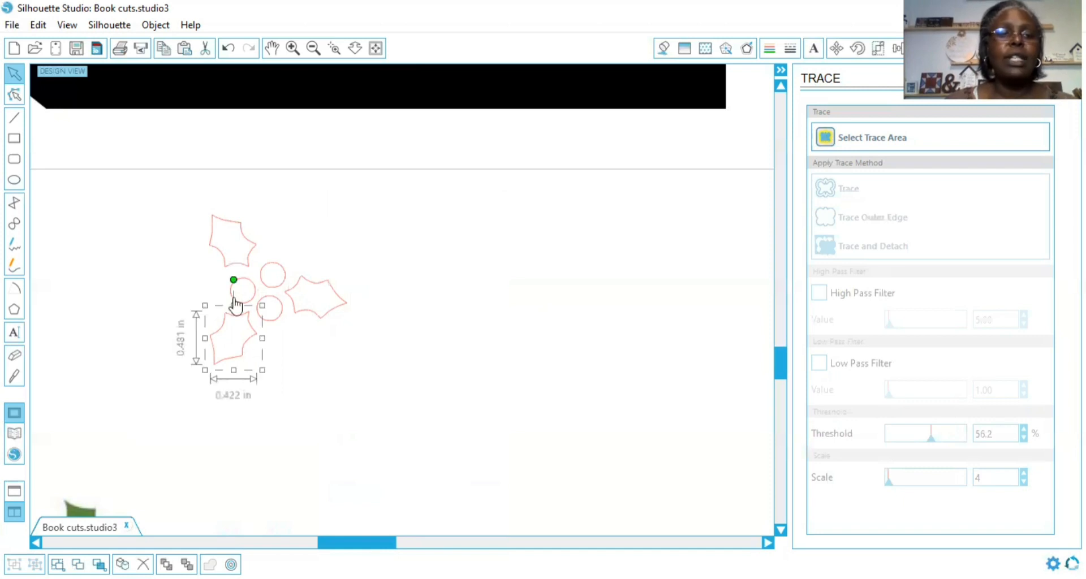
left_click_drag(232, 281, 234, 281)
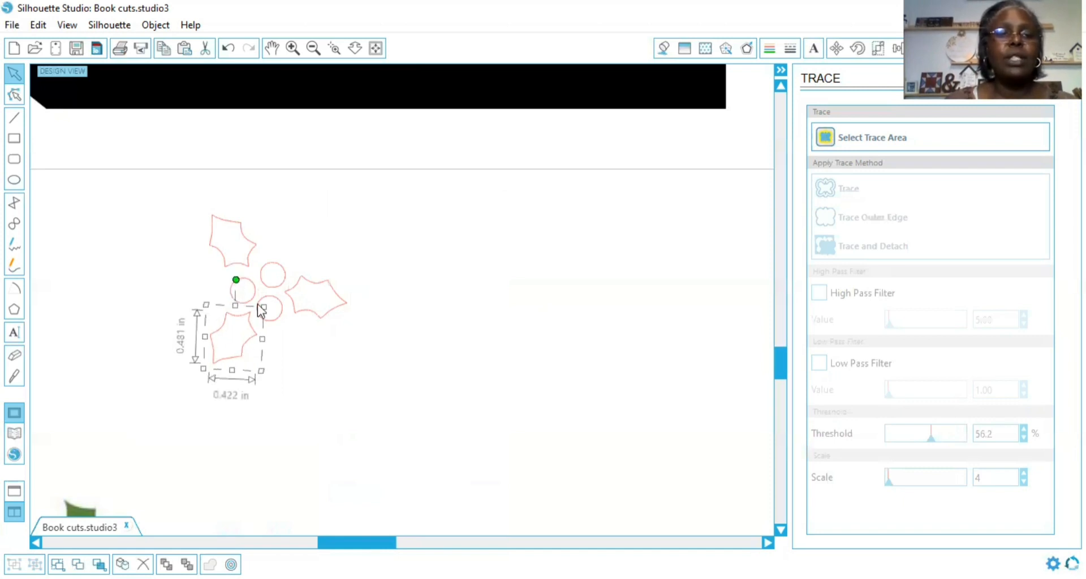
left_click(337, 318)
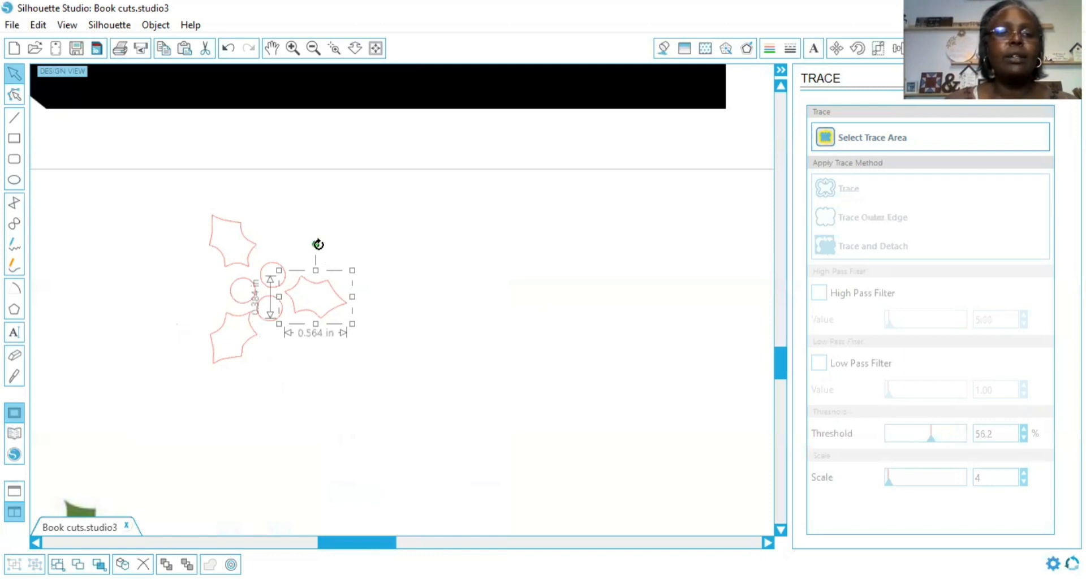
left_click_drag(316, 244, 314, 244)
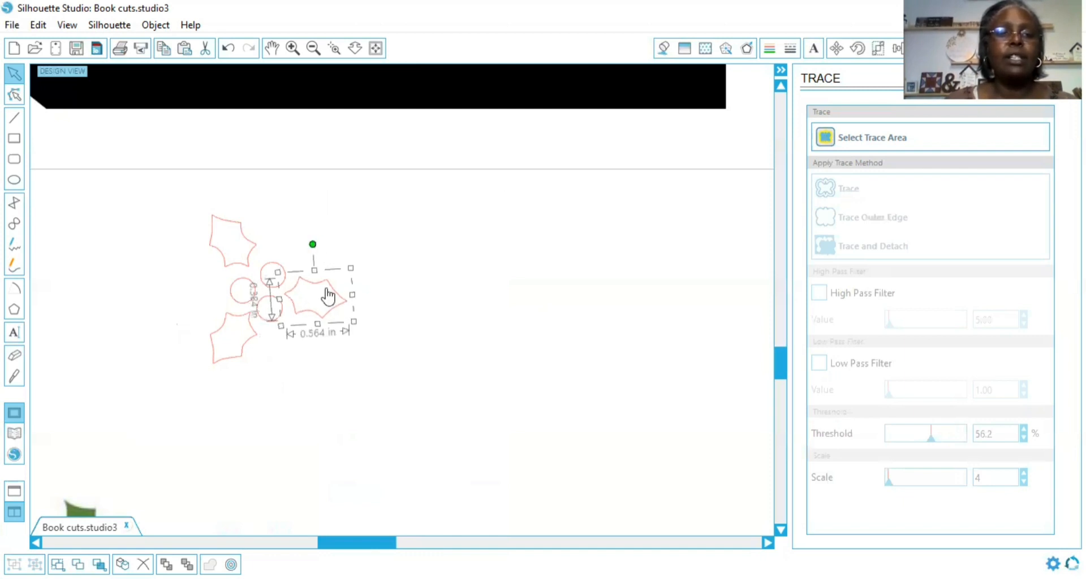
key("Up")
key("Up")
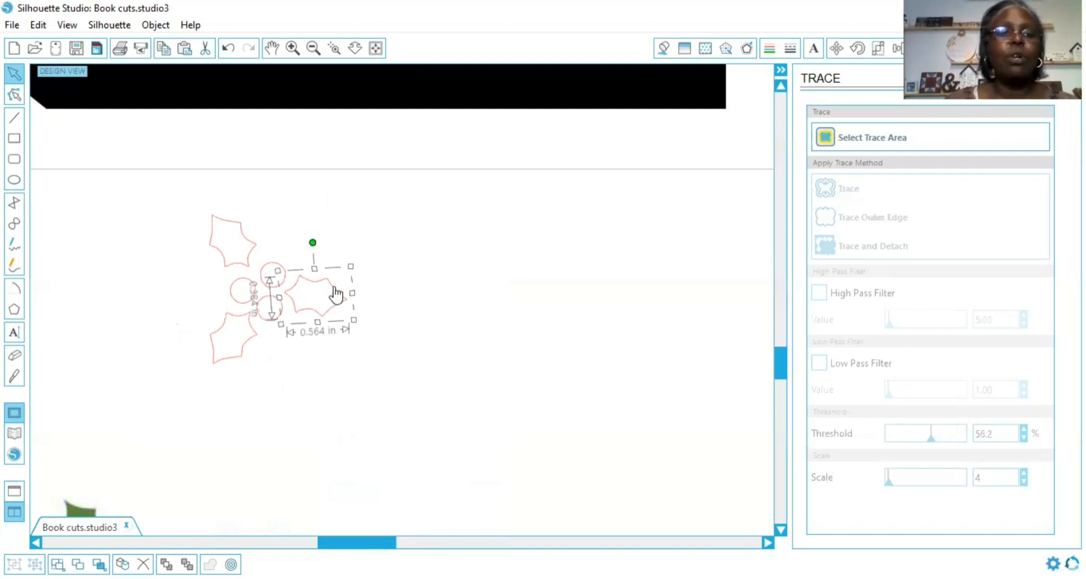
Nudge the upper-left holly leaf slightly toward the berries, then combine all leaves and berries into one compound path.
left_click_drag(245, 242, 247, 243)
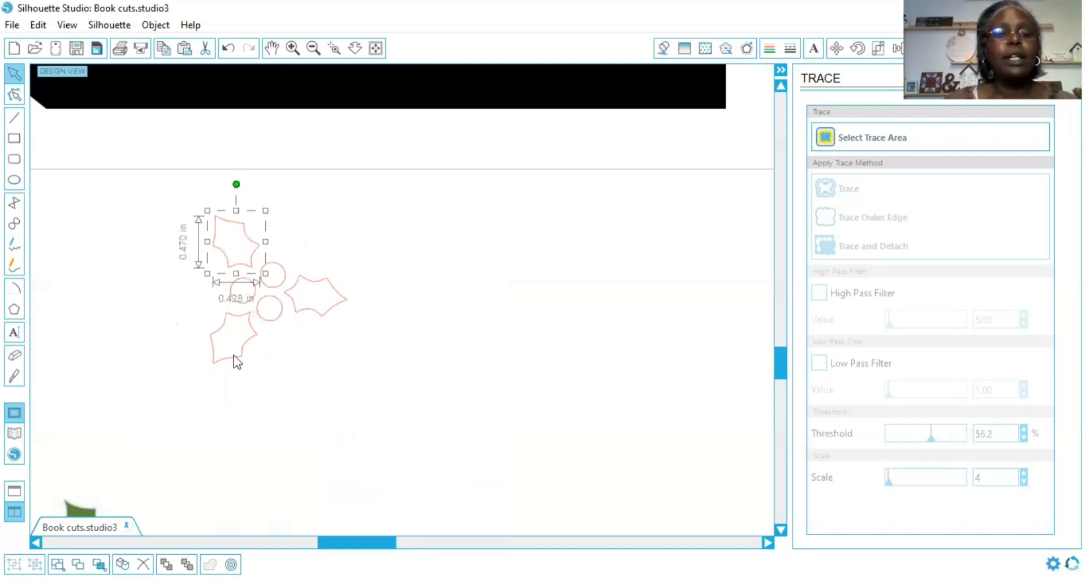
key("ctrl+a")
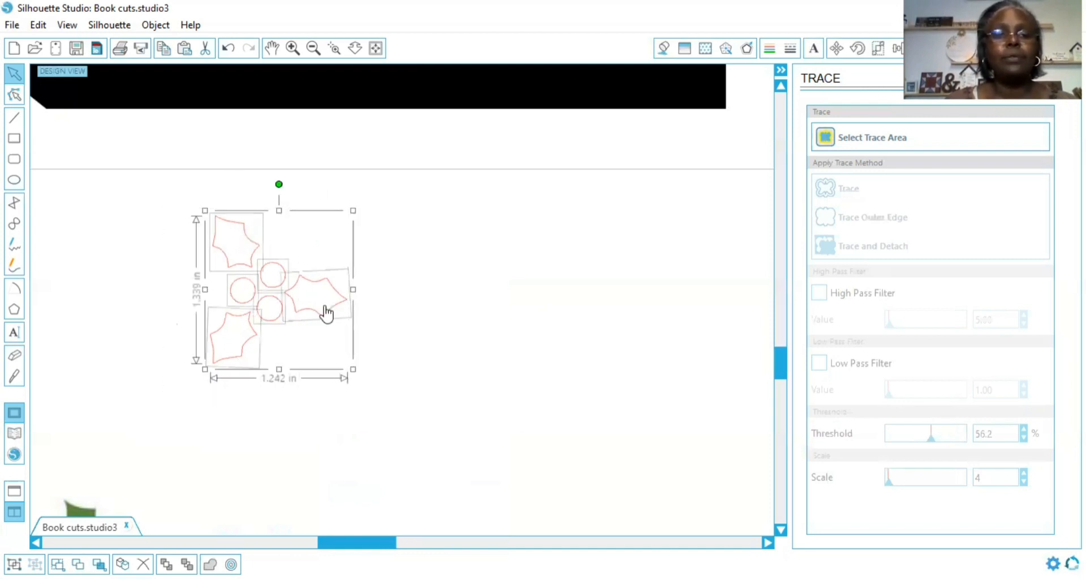
right_click(327, 312)
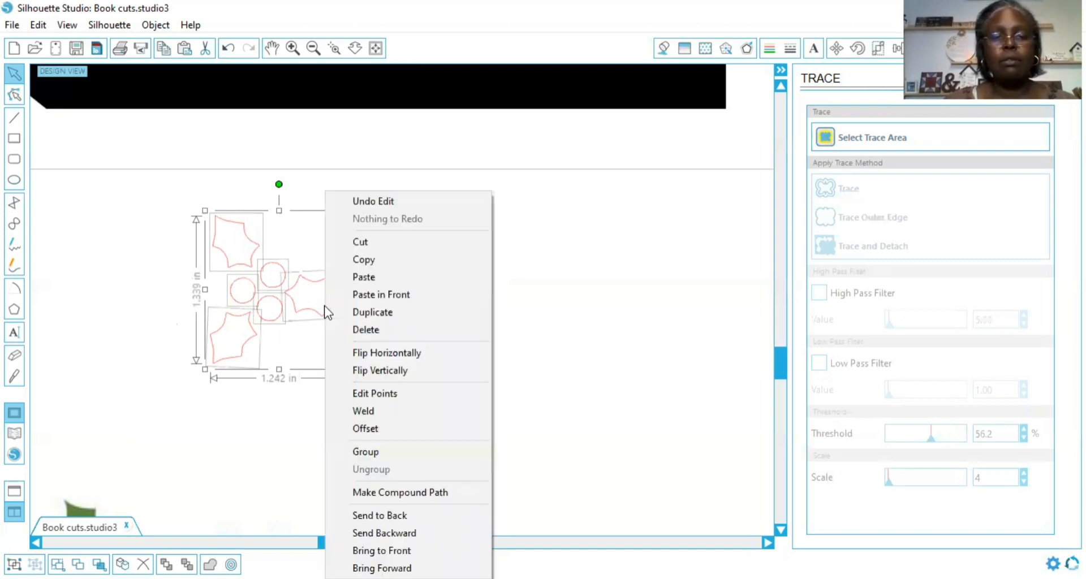
left_click(396, 493)
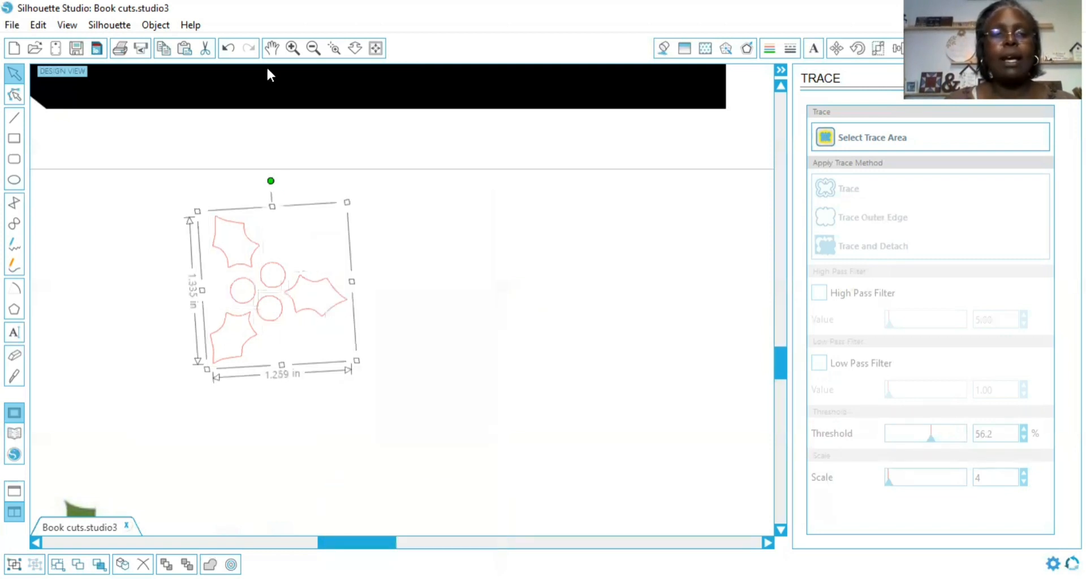
Shrink the holly outline to about 0.92 in wide and place it on the black name tag beside the hole.
left_click(312, 48)
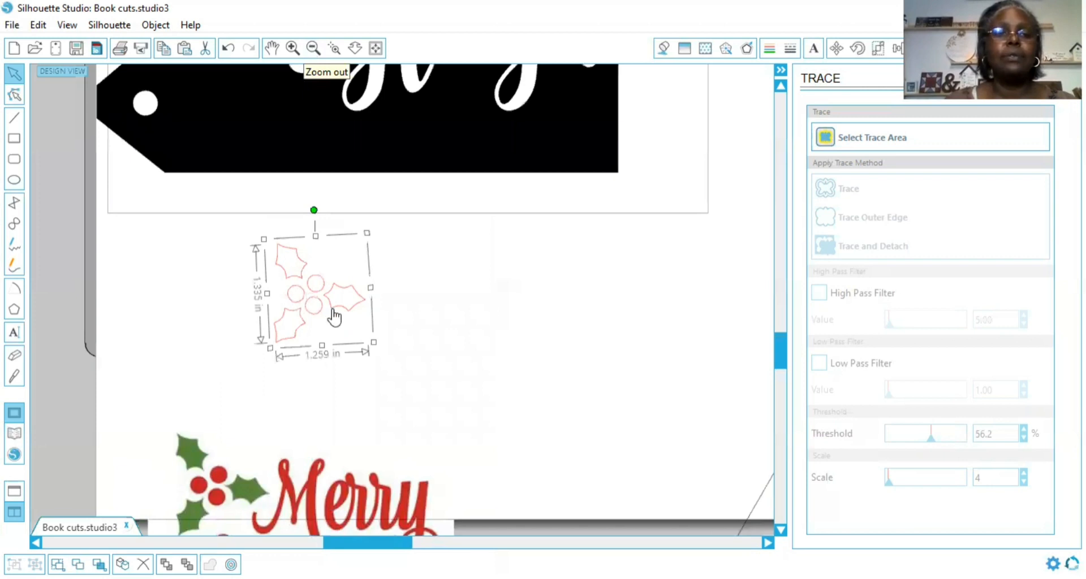
left_click_drag(334, 318, 274, 199)
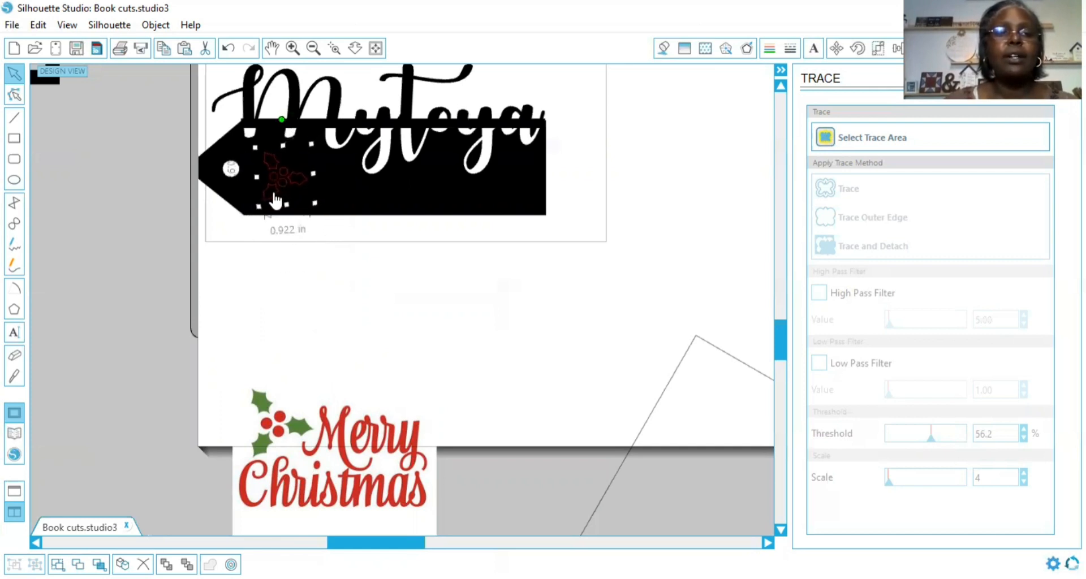
Try cutting the holly out of the name tag with a compound path and shifting the combined design inward on the page.
left_click_drag(220, 231, 358, 138)
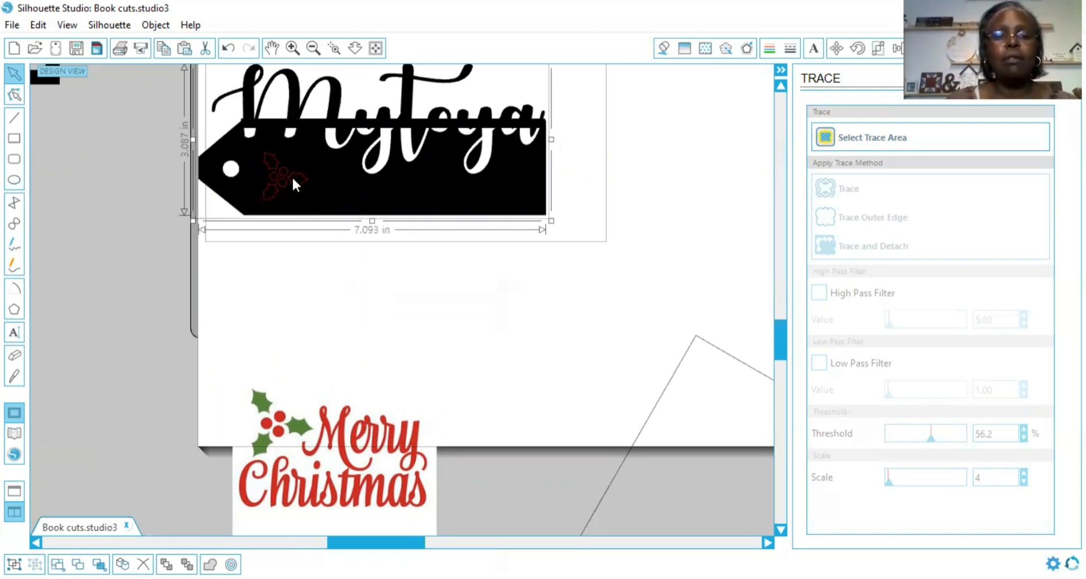
right_click(293, 180)
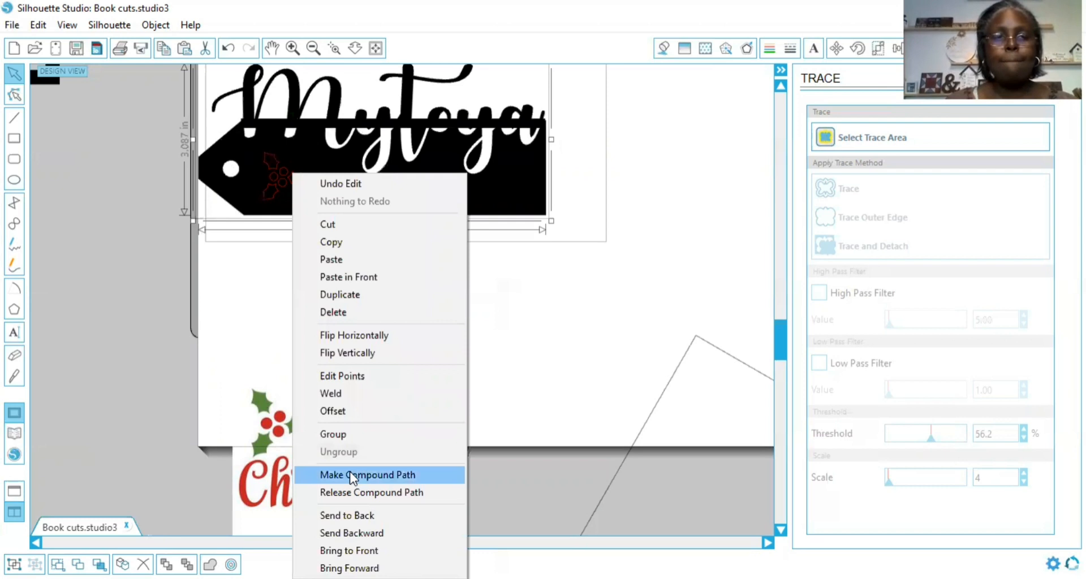
left_click(352, 475)
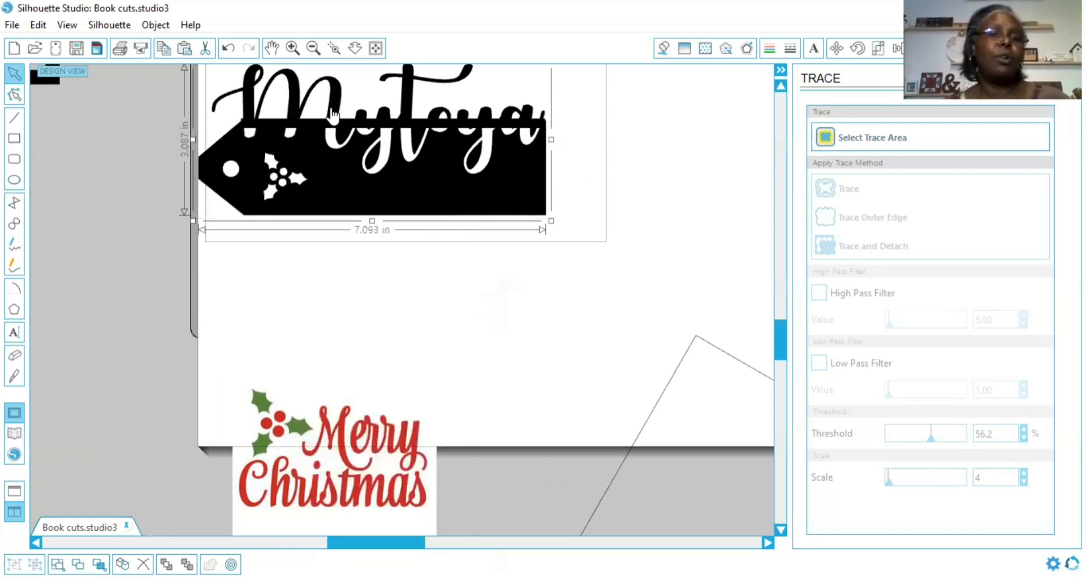
left_click_drag(339, 109, 367, 130)
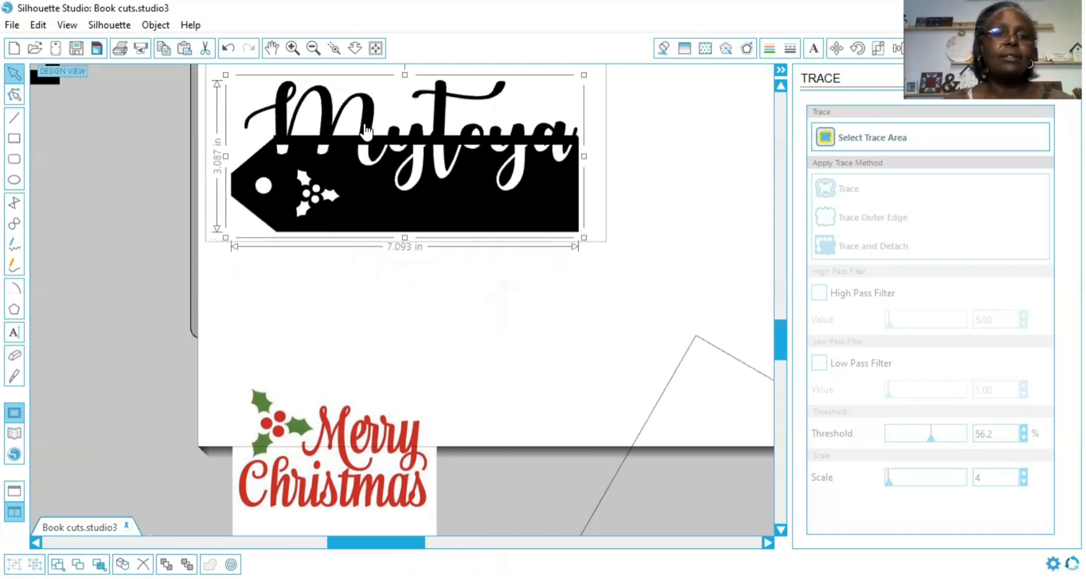
Undo the tag's move and the compound path joining it with the holly.
left_click(228, 49)
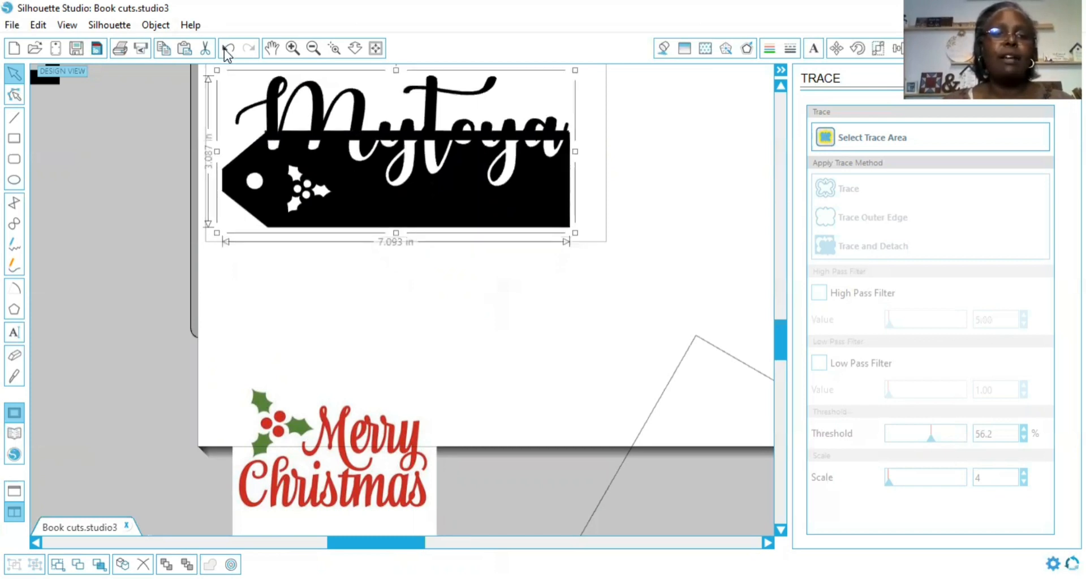
left_click(228, 48)
left_click(228, 49)
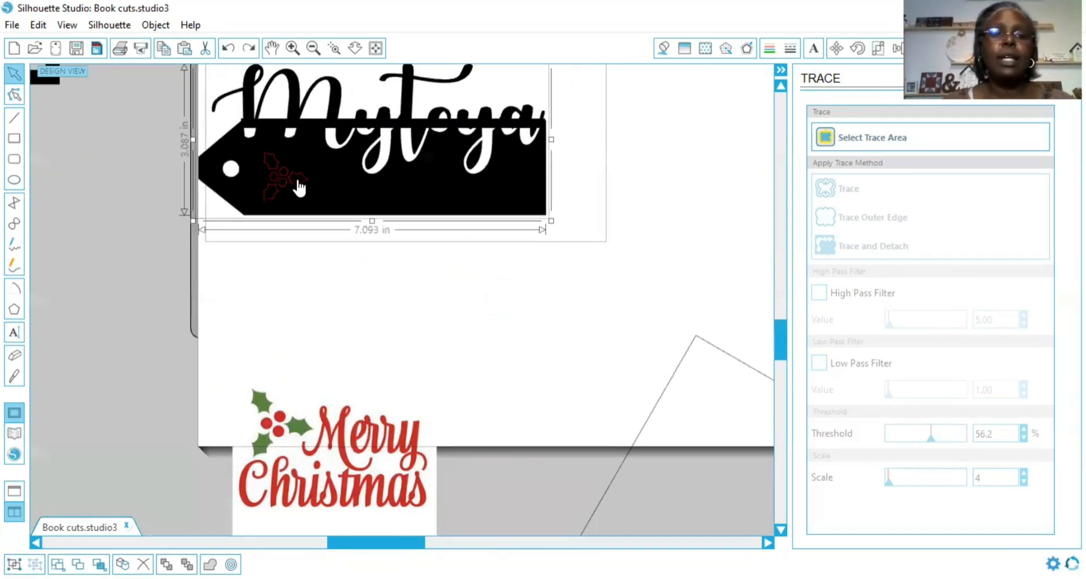
Move the holly outline off the name tag to the grey area beside the page, and shift the tag slightly inward.
left_click_drag(265, 160, 158, 404)
left_click(311, 306)
Add a text object reading YYYYY between the heart name bar and the script name tag.
left_click(14, 332)
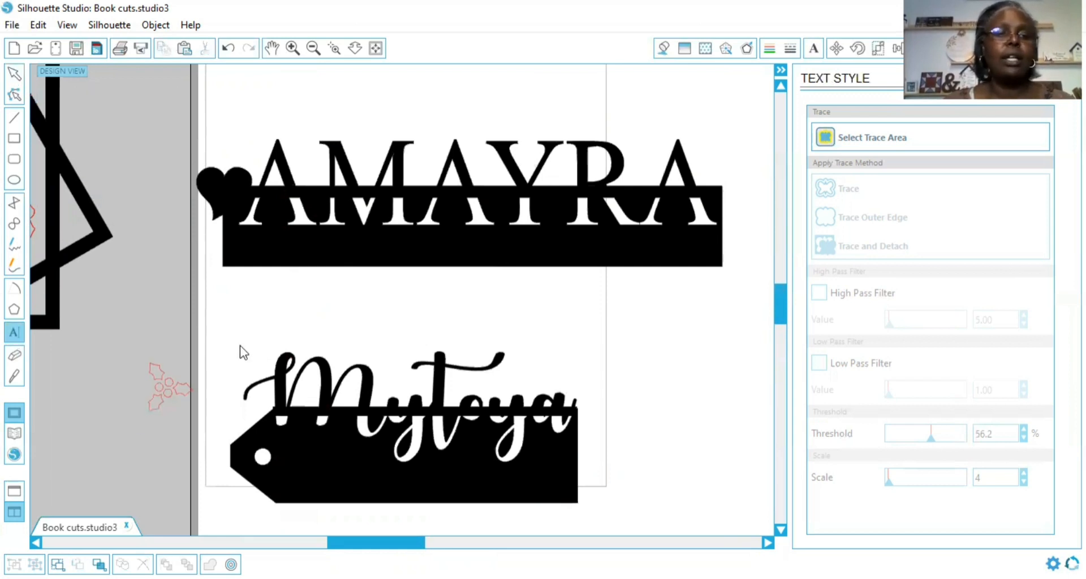
left_click(241, 315)
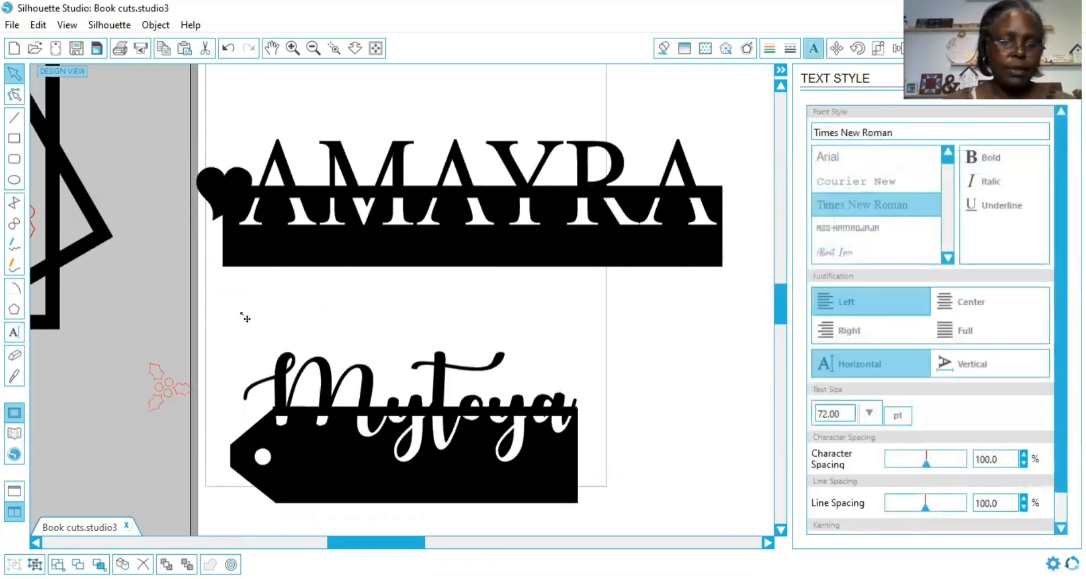
type("YYYY")
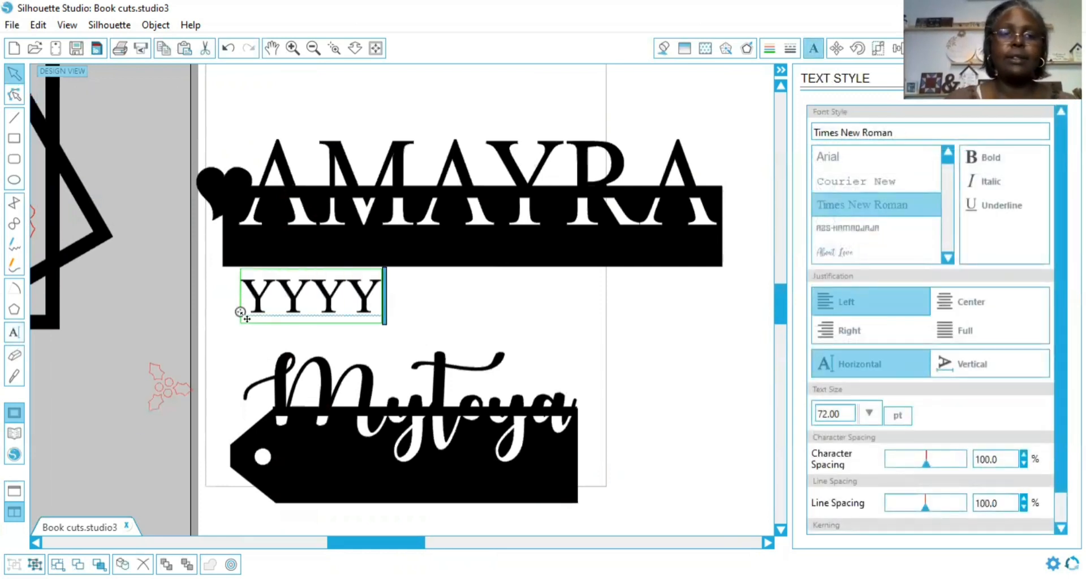
type("Y")
Change the font of the YYYYY text to Webdings to turn the letters into hearts.
left_click_drag(375, 295, 222, 299)
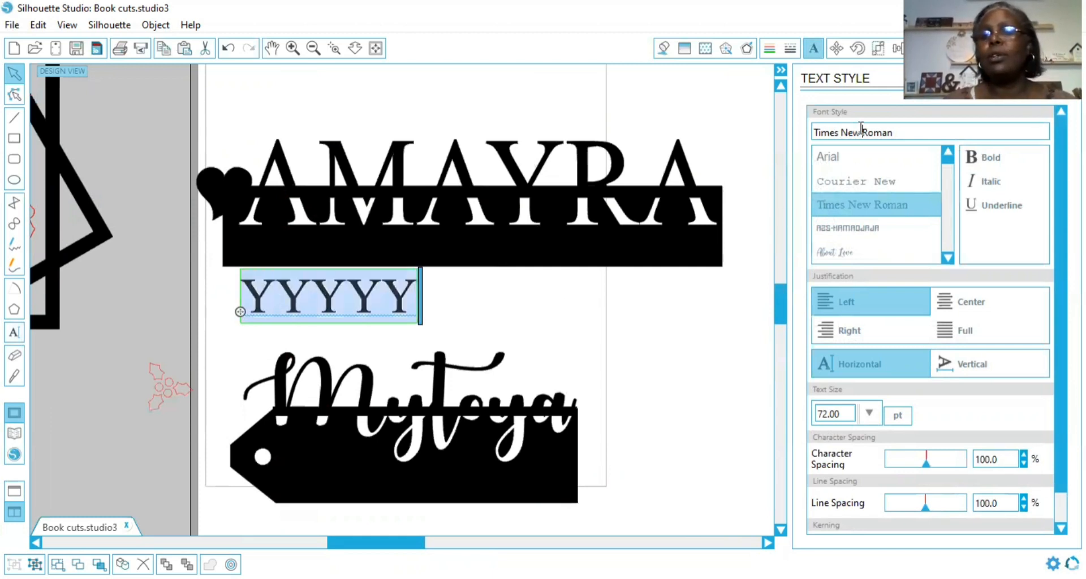
left_click_drag(896, 136, 750, 158)
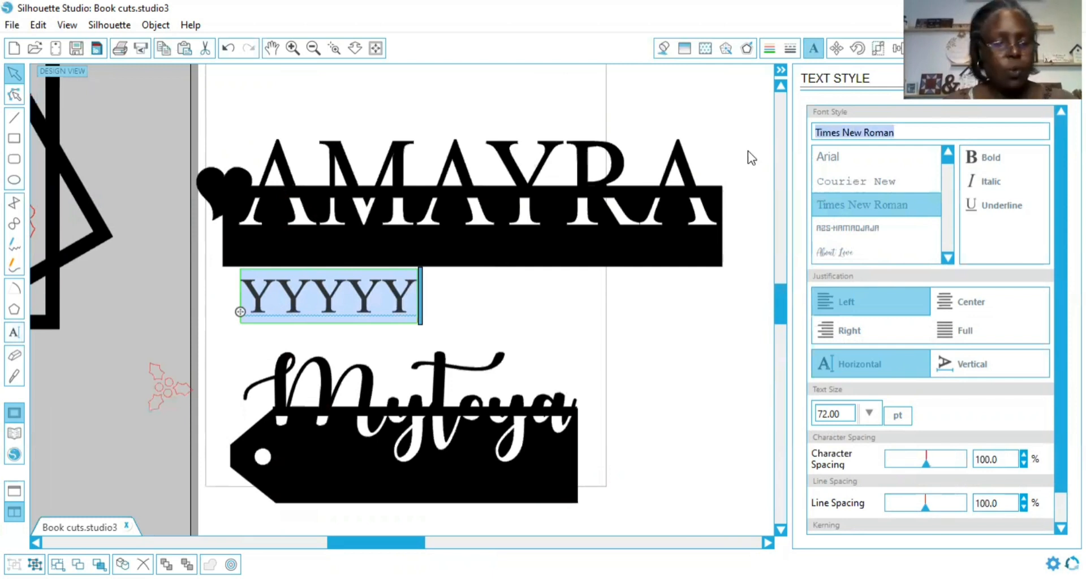
type("w")
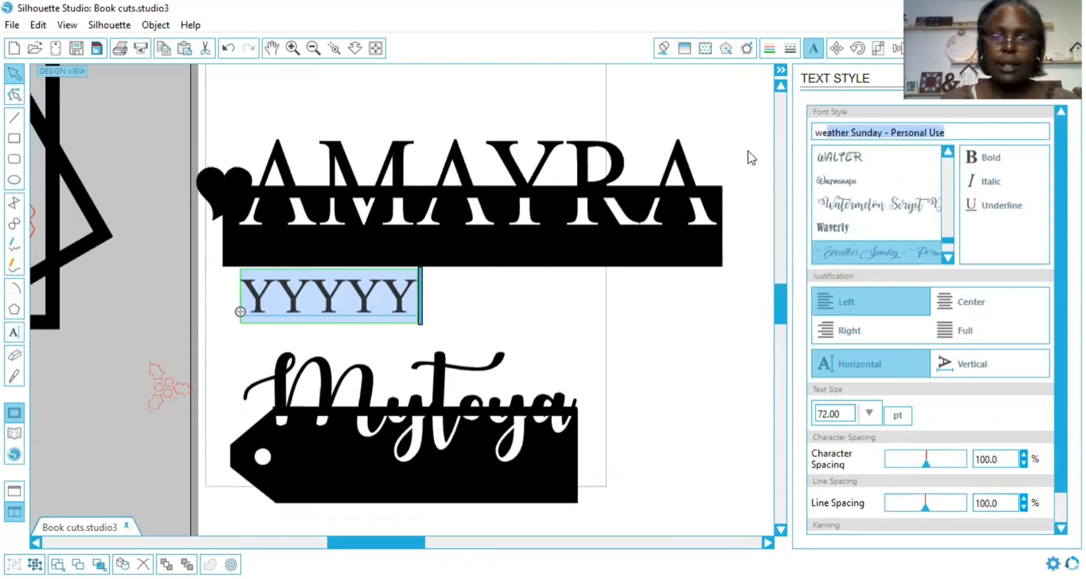
type("ebdings")
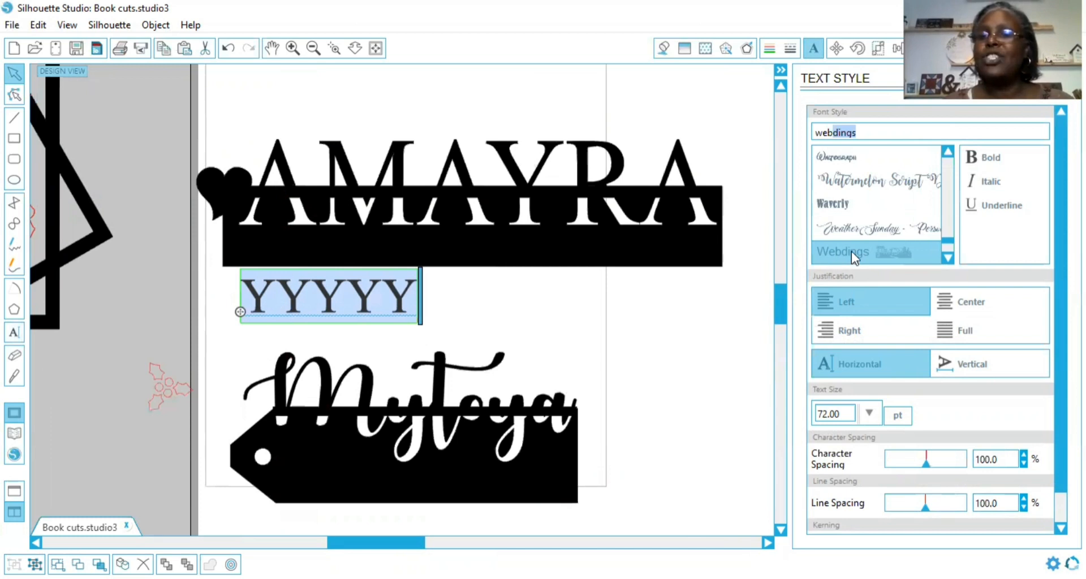
key("Return")
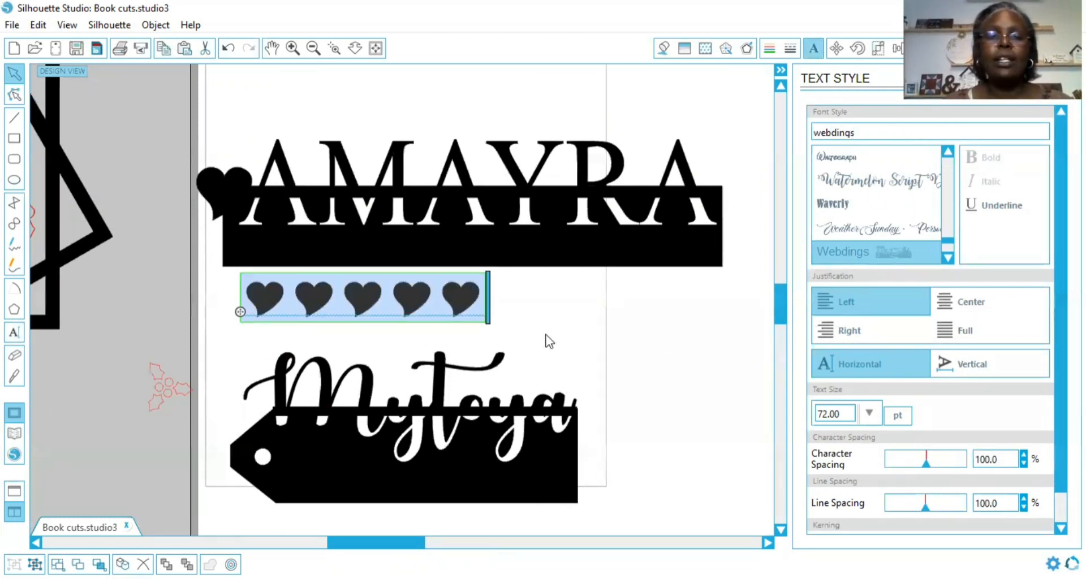
left_click(497, 305)
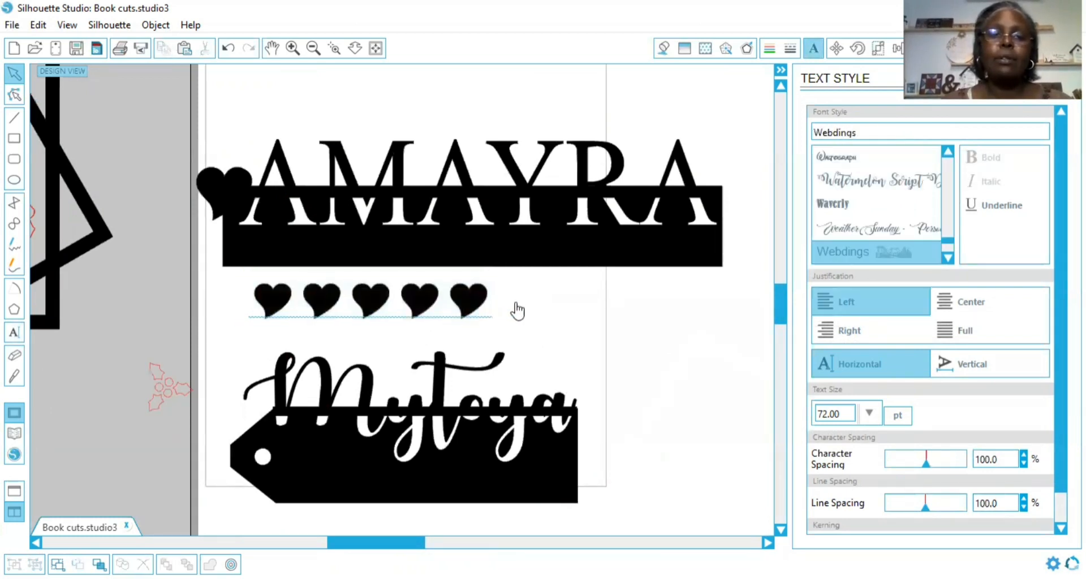
Shift the row of hearts slightly to the right and ungroup the text into separate heart shapes.
left_click(517, 310)
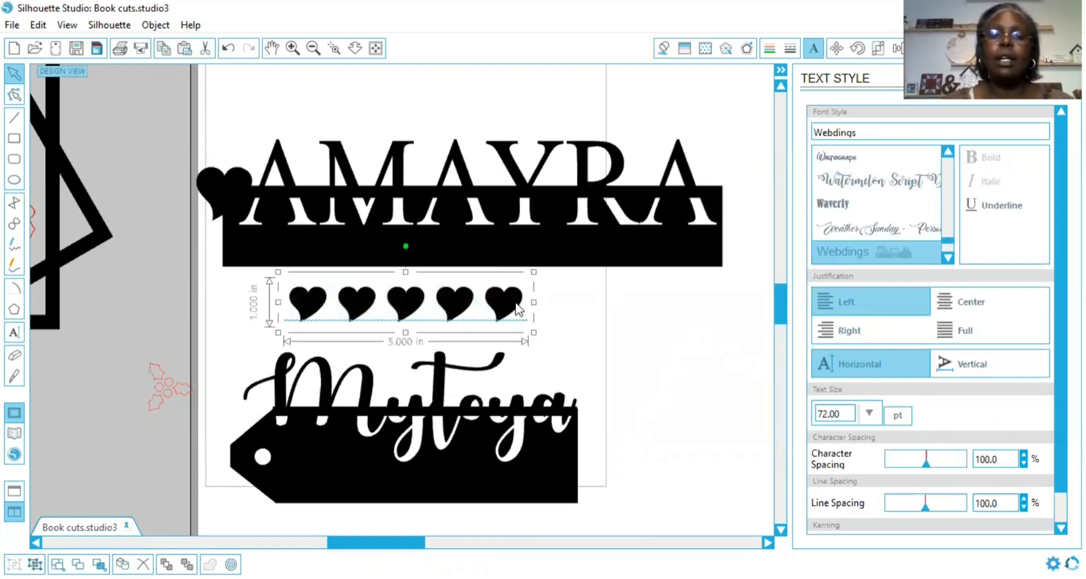
right_click(518, 310)
left_click(551, 434)
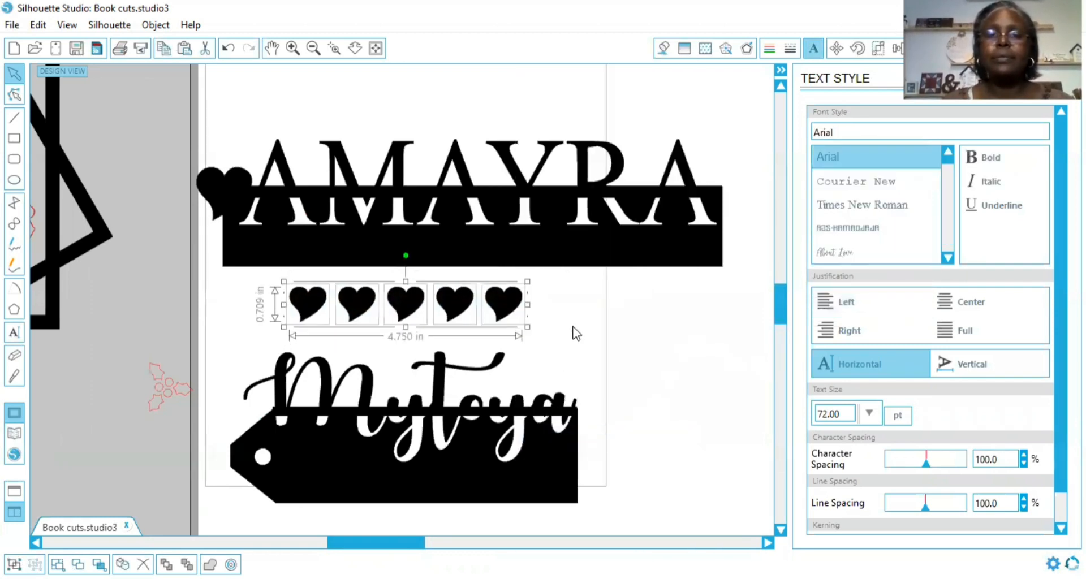
left_click(566, 331)
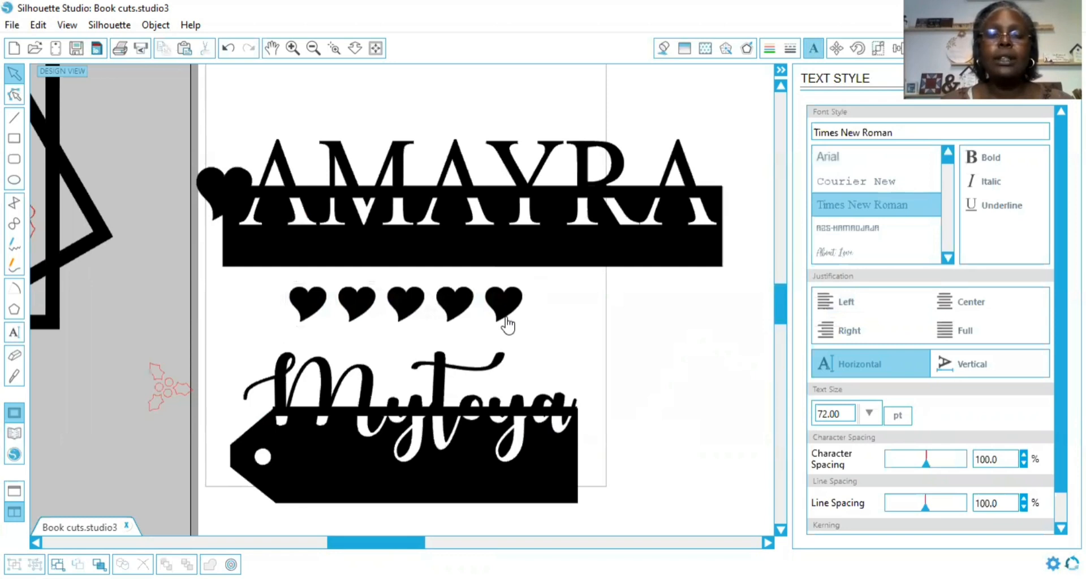
Scale the five hearts down together to about 4.05 in wide and place them on the lower part of the name bar.
left_click(310, 312)
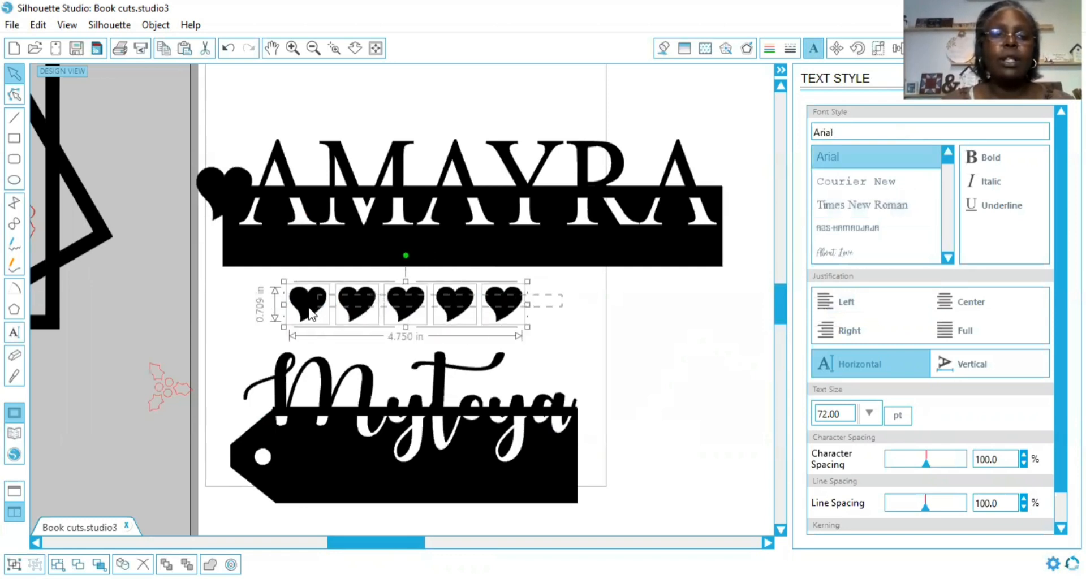
left_click_drag(283, 281, 318, 308)
left_click(579, 340)
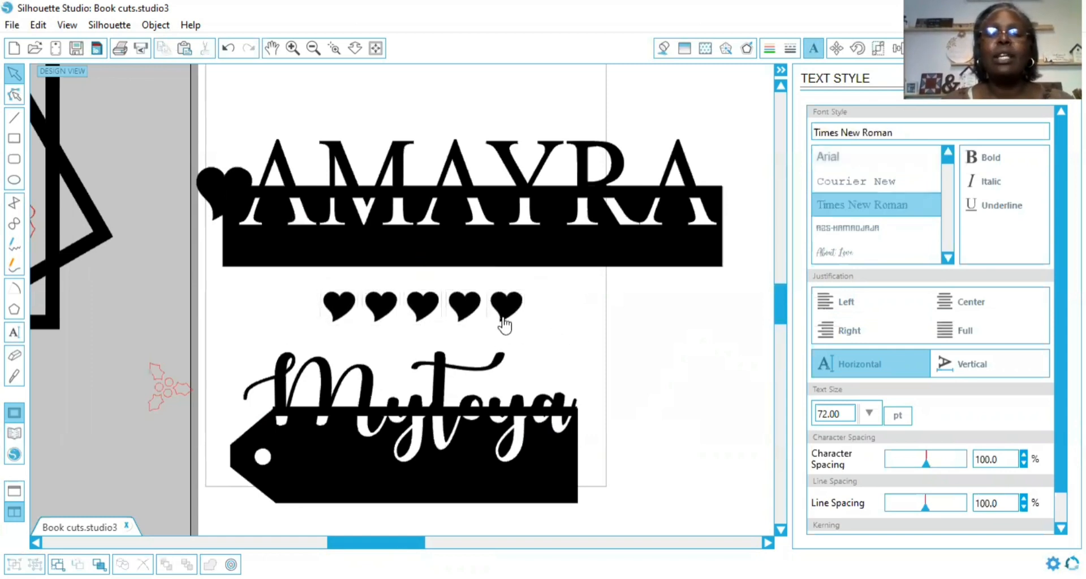
left_click_drag(302, 291, 544, 260)
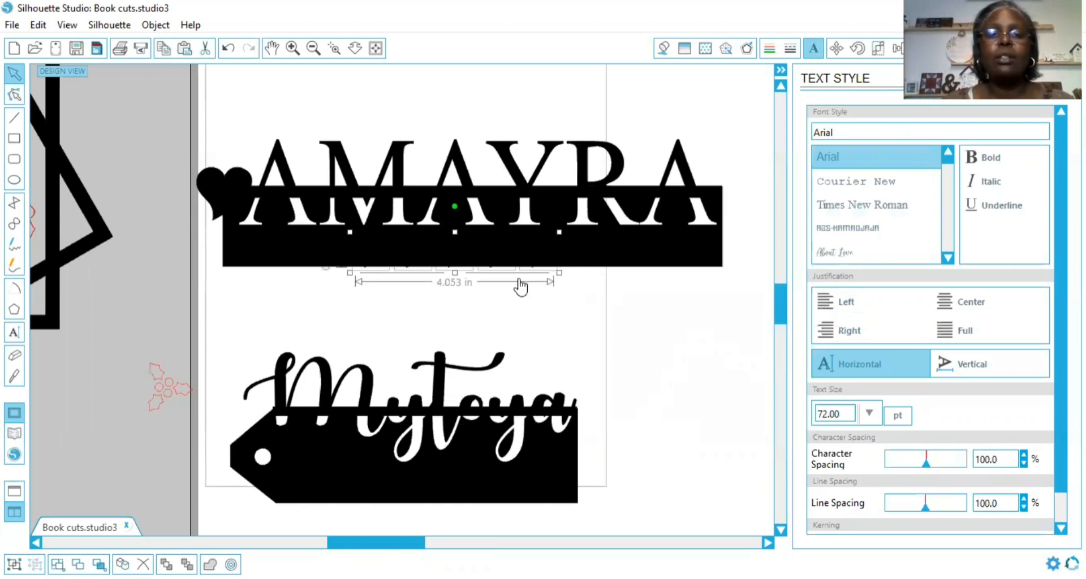
Try cutting the five hearts out of the heart name bar by making them one compound path.
left_click_drag(299, 300, 641, 134)
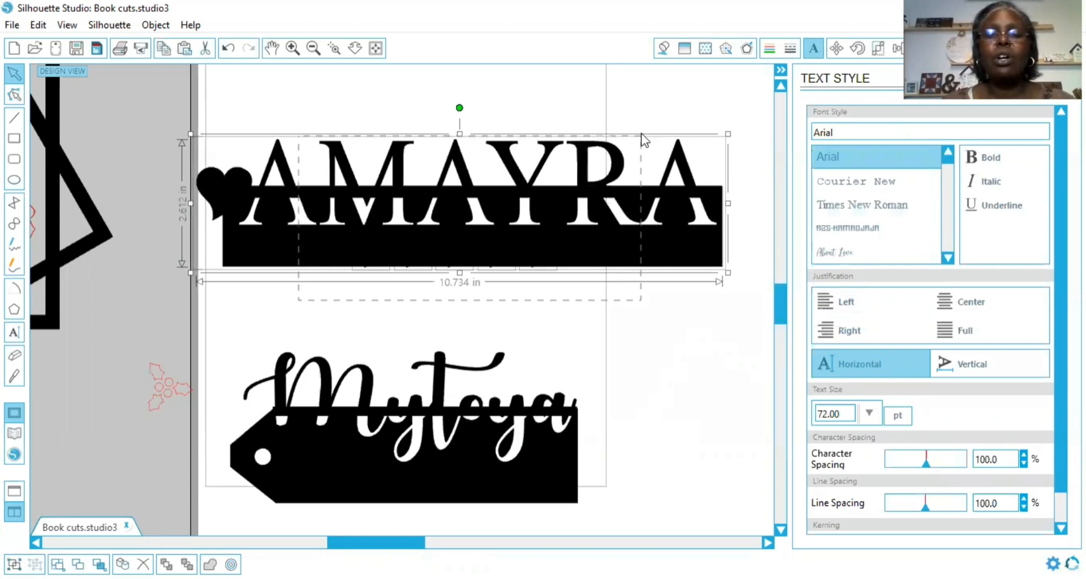
right_click(586, 186)
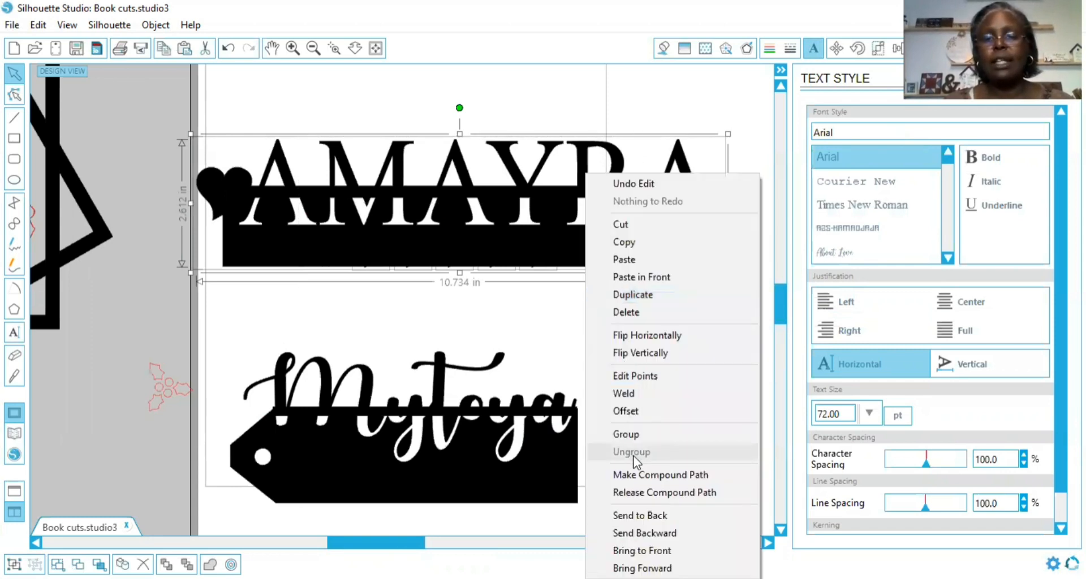
left_click(636, 474)
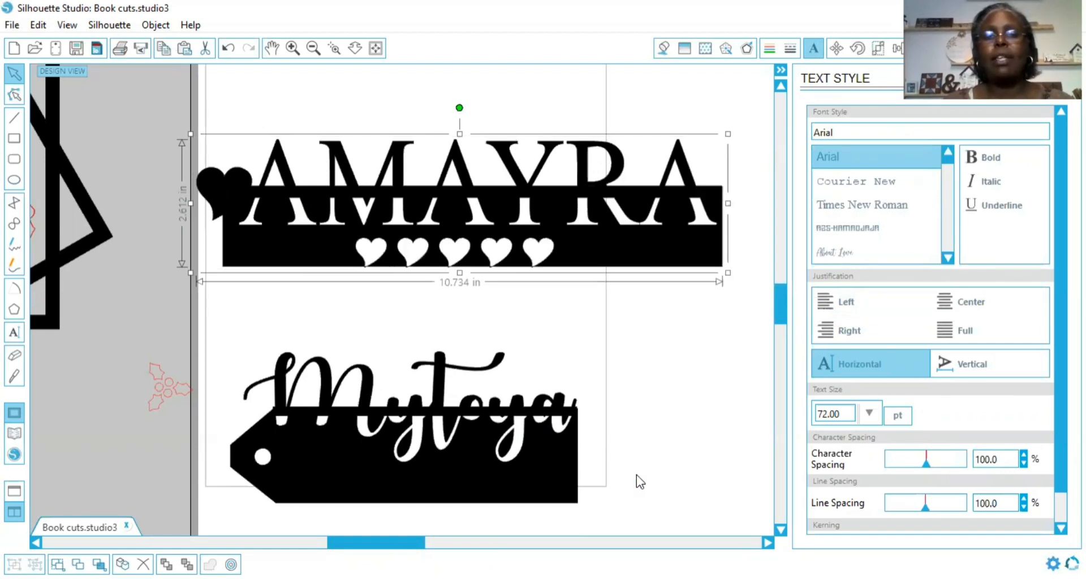
left_click(227, 50)
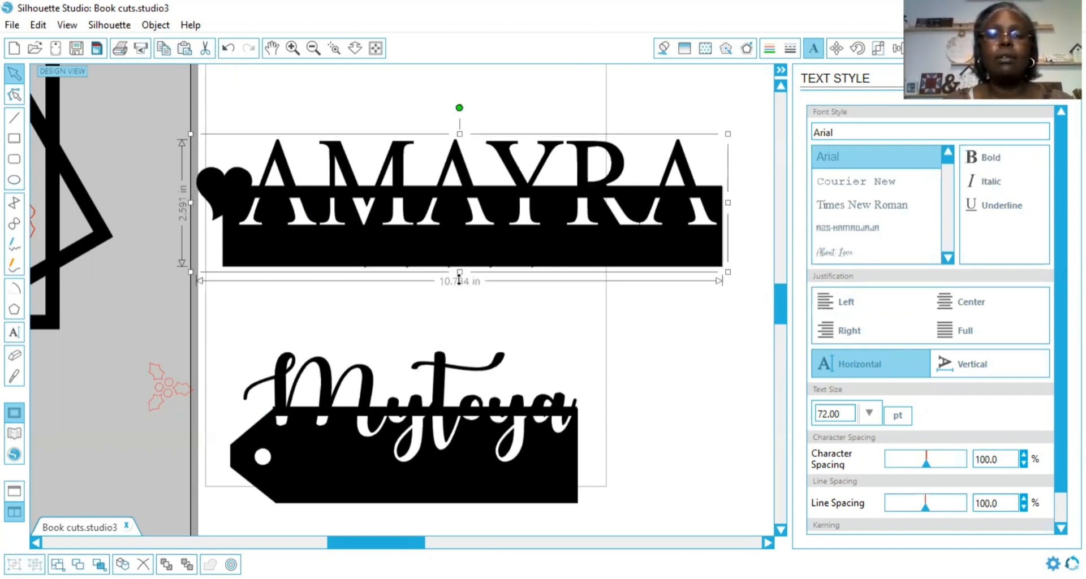
Stretch the heart name bar to about 2.75 in tall and move it up clear of the five hearts.
left_click_drag(460, 274, 460, 279)
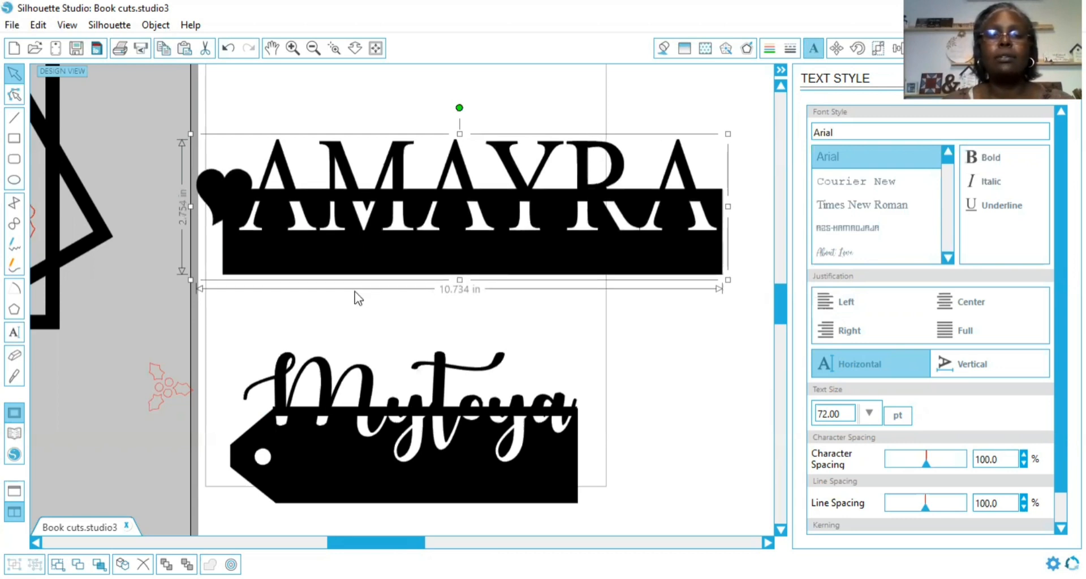
left_click_drag(323, 262, 308, 202)
Resize the row of five hearts to about 4.26 in wide and 0.54 in tall.
left_click(532, 262)
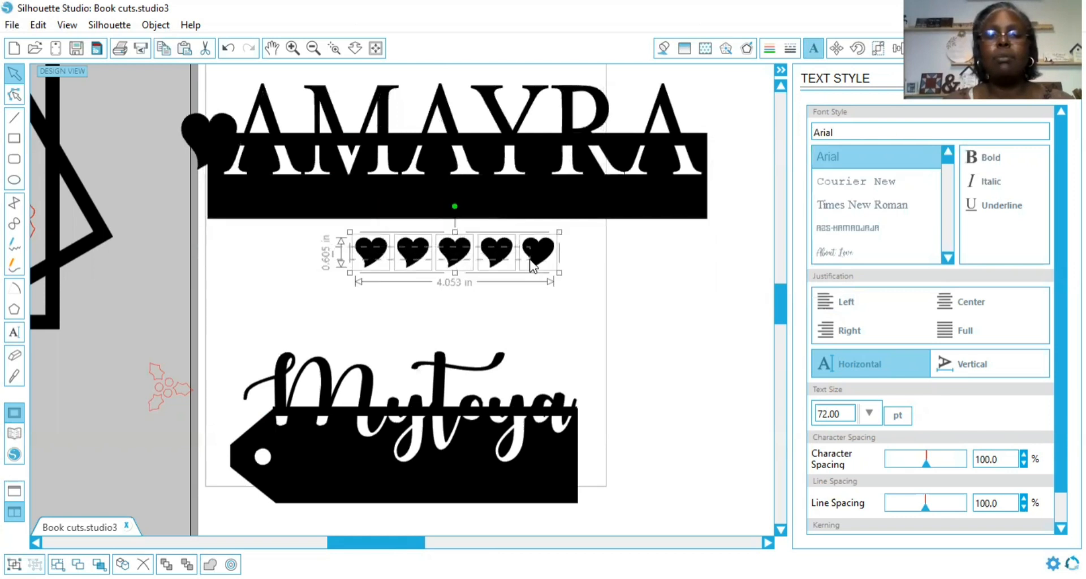
mouse_move(558, 273)
left_mouse_down()
mouse_move(544, 269)
mouse_move(571, 272)
left_mouse_up()
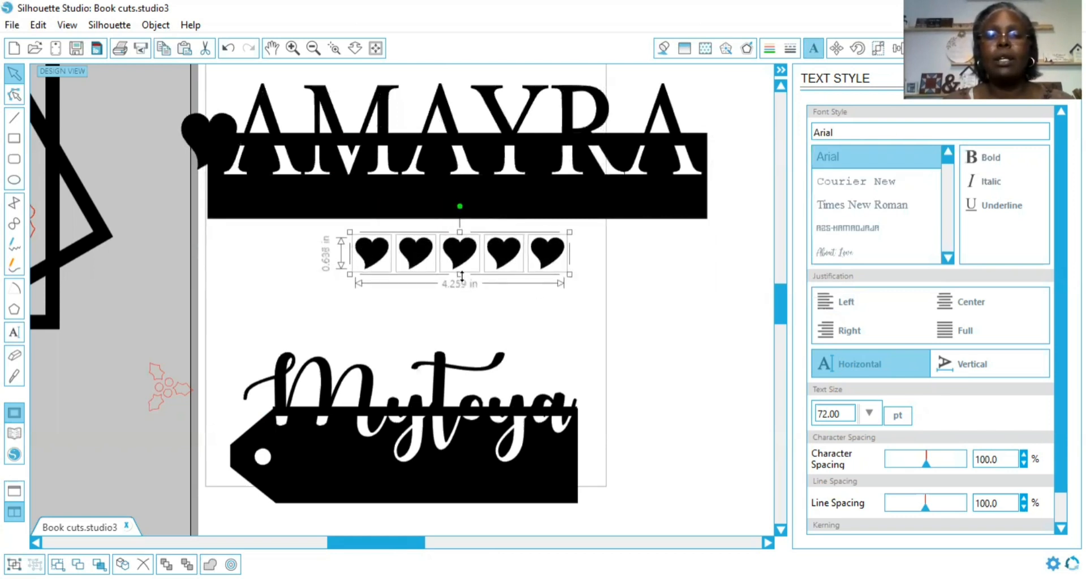
left_click_drag(462, 273, 462, 269)
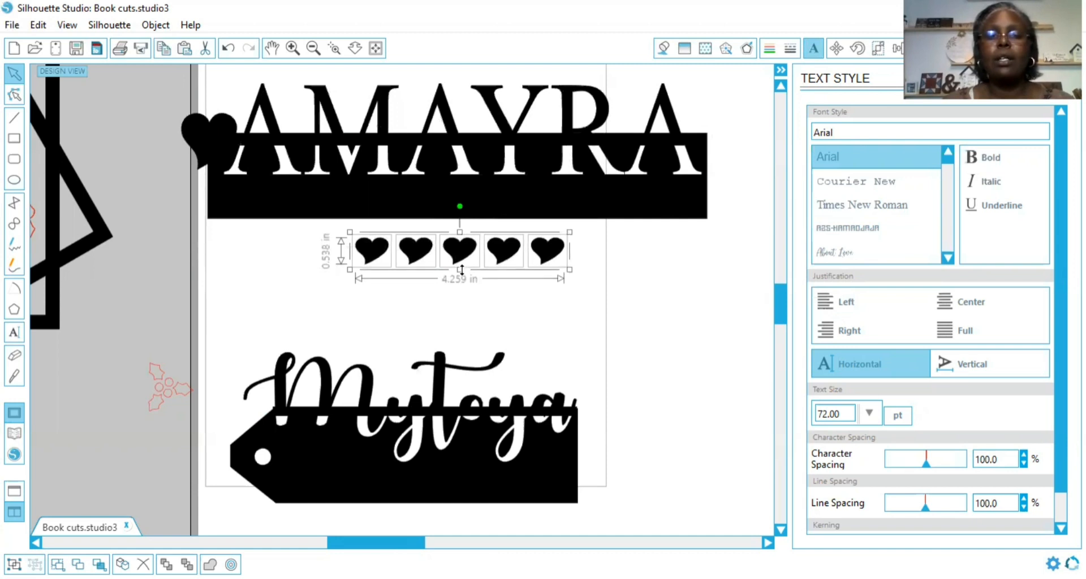
Shrink the row of five hearts until each is about 0.54 in wide and move the last one onto the name bar's right end.
left_click_drag(571, 231, 563, 233)
left_click(533, 298)
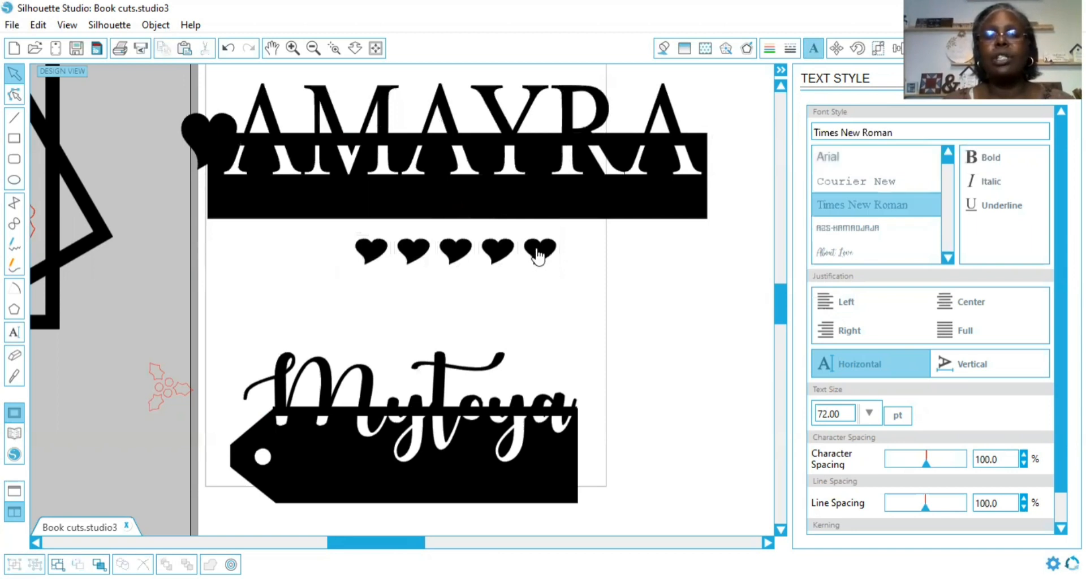
left_click(540, 256)
key("Delete")
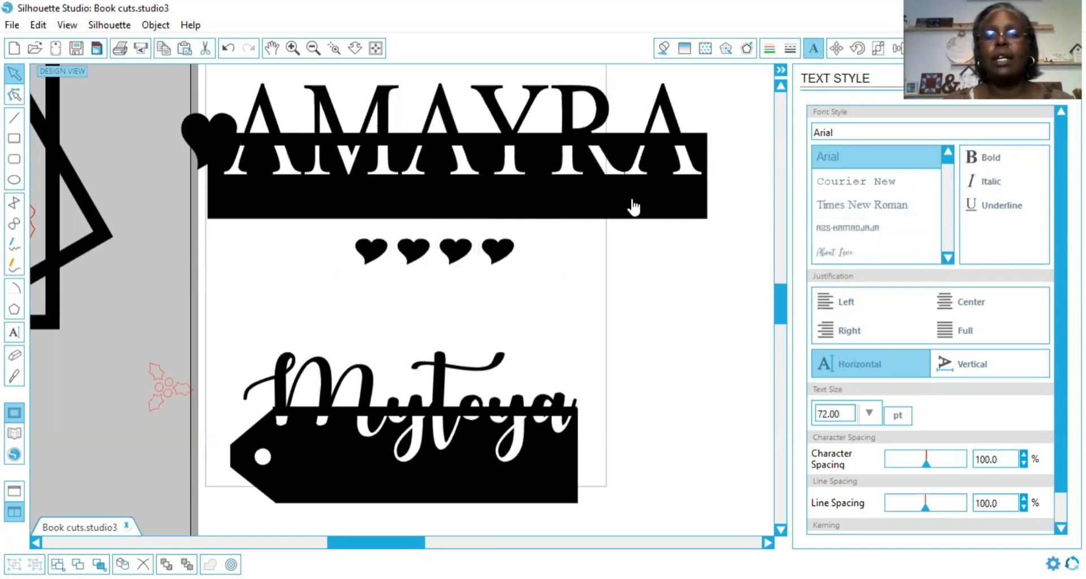
left_click_drag(570, 264, 538, 272)
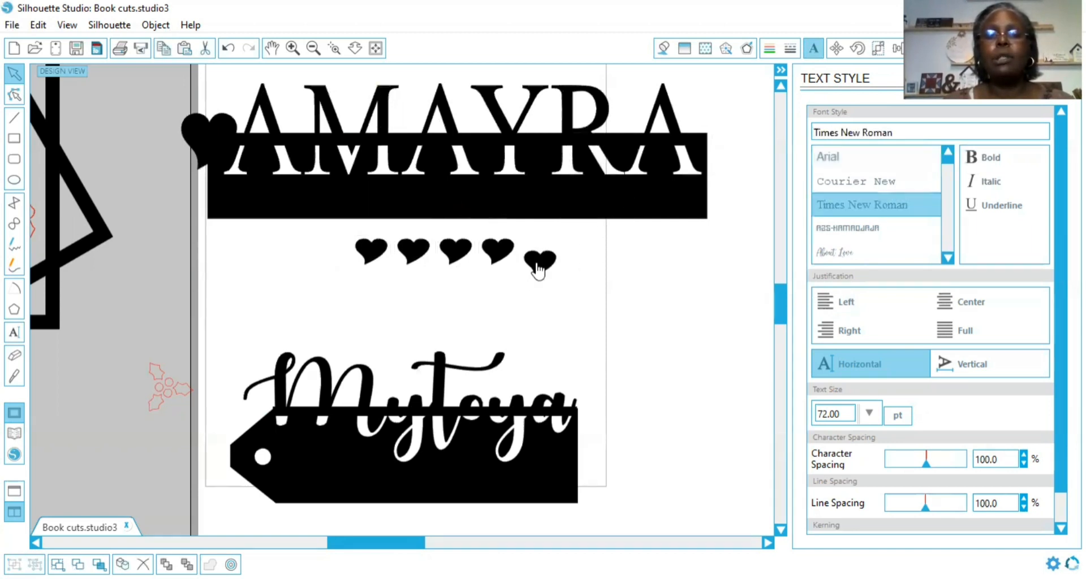
left_click_drag(342, 238, 527, 260)
left_click(505, 260)
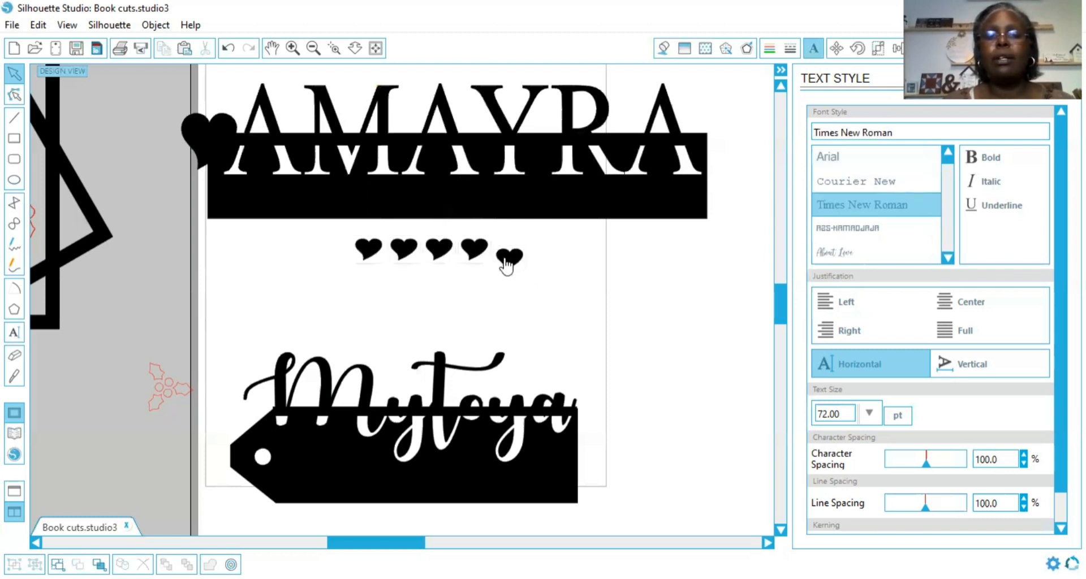
key("Delete")
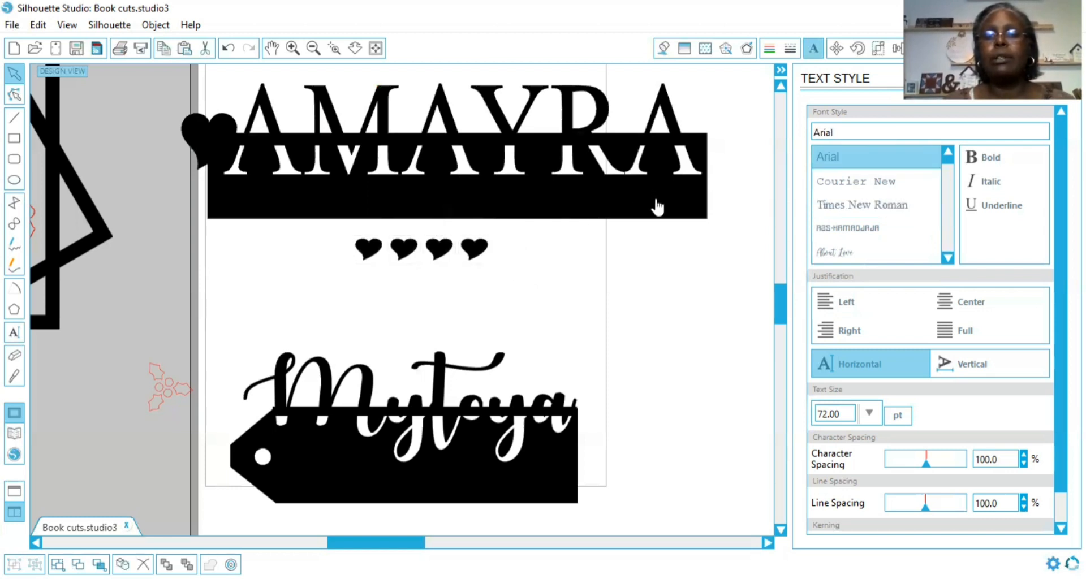
Remove the black fill from the heart name bar, making it transparent.
left_click(475, 251)
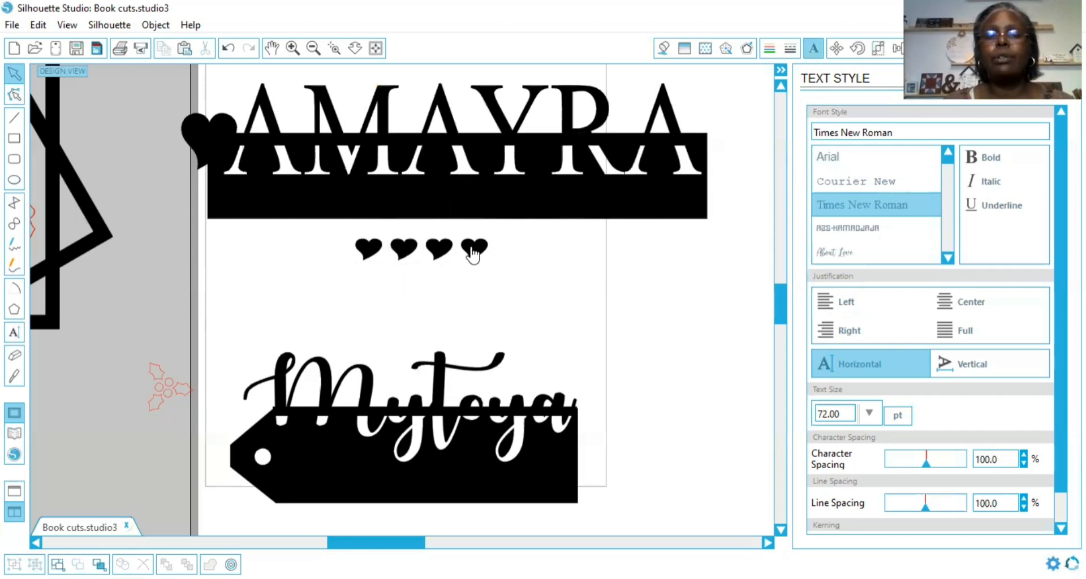
left_click(477, 195)
right_click(478, 193)
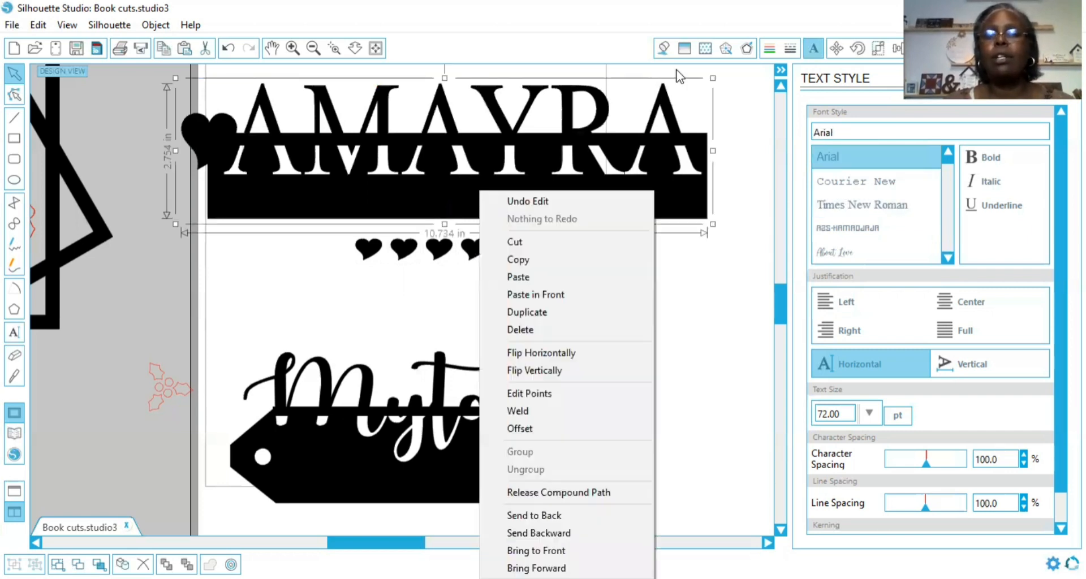
left_click(665, 48)
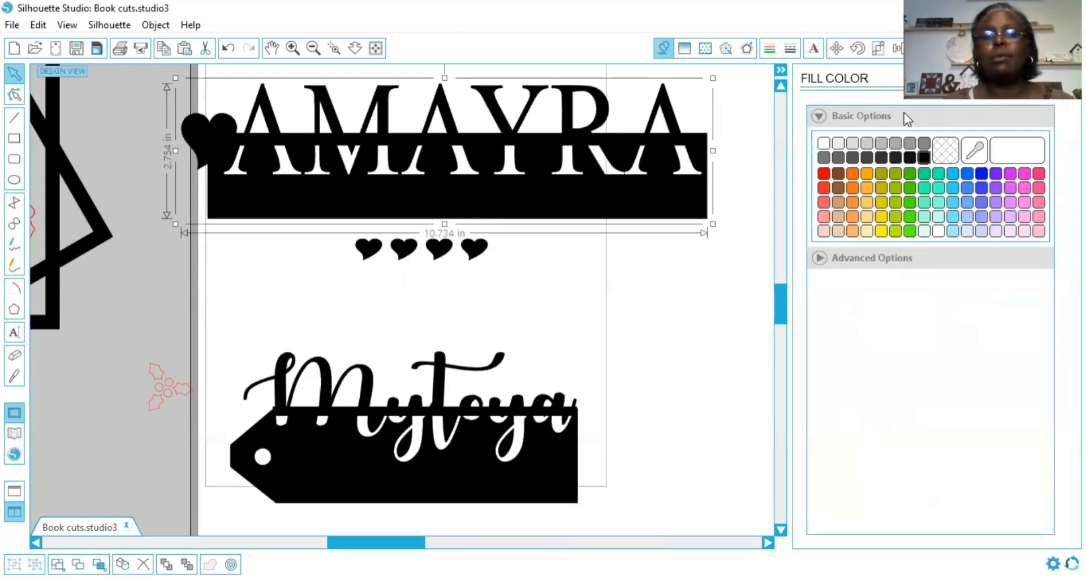
left_click(945, 150)
Place the five hearts in a row inside the name bar, below the letters.
left_click_drag(659, 210, 679, 207)
left_click_drag(473, 258, 578, 208)
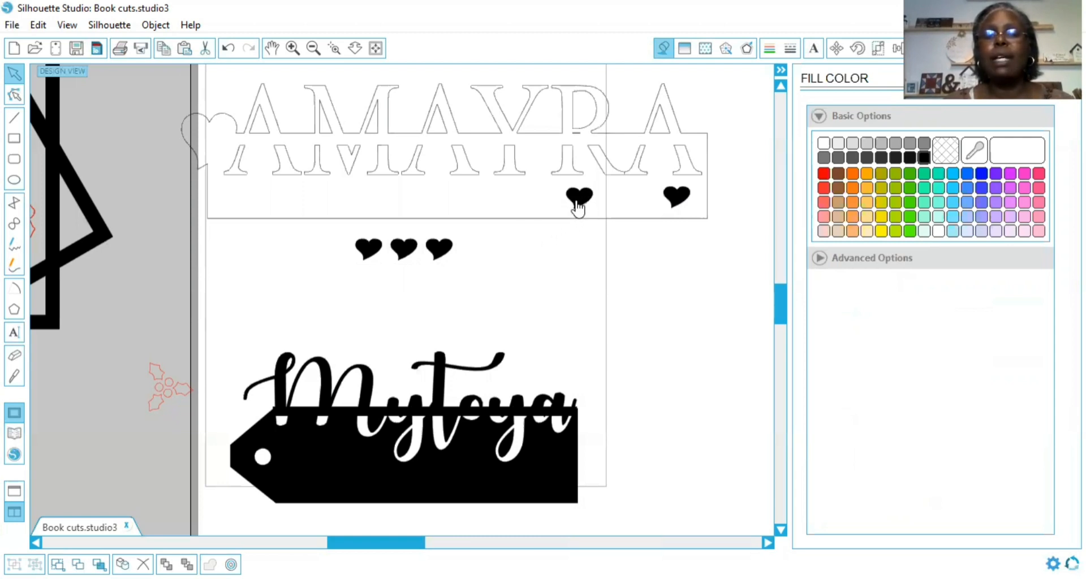
left_click_drag(441, 249, 499, 205)
left_click_drag(407, 247, 431, 200)
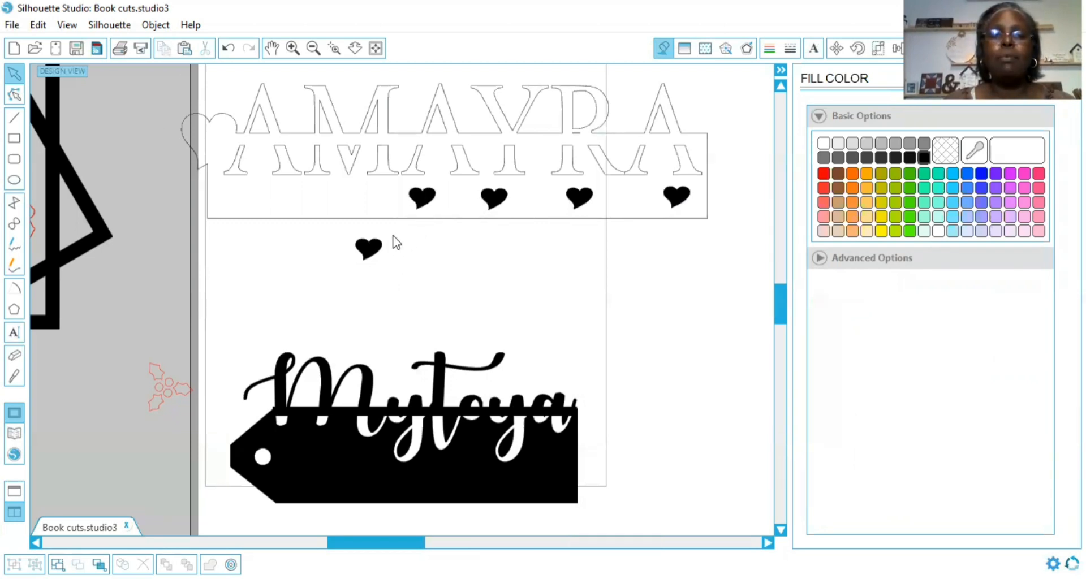
left_click_drag(376, 249, 344, 205)
Even out the spacing of the hearts along the name bar by shifting them closer together.
left_click_drag(420, 199, 408, 199)
left_click_drag(497, 202, 487, 201)
left_click_drag(578, 209, 556, 210)
left_click_drag(667, 207, 550, 203)
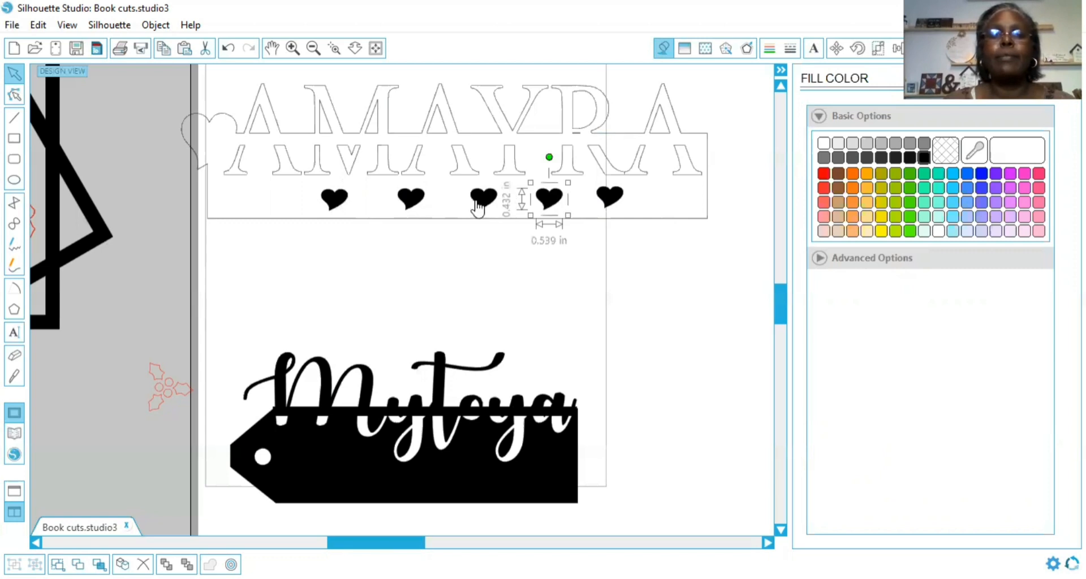
left_click_drag(482, 206, 475, 208)
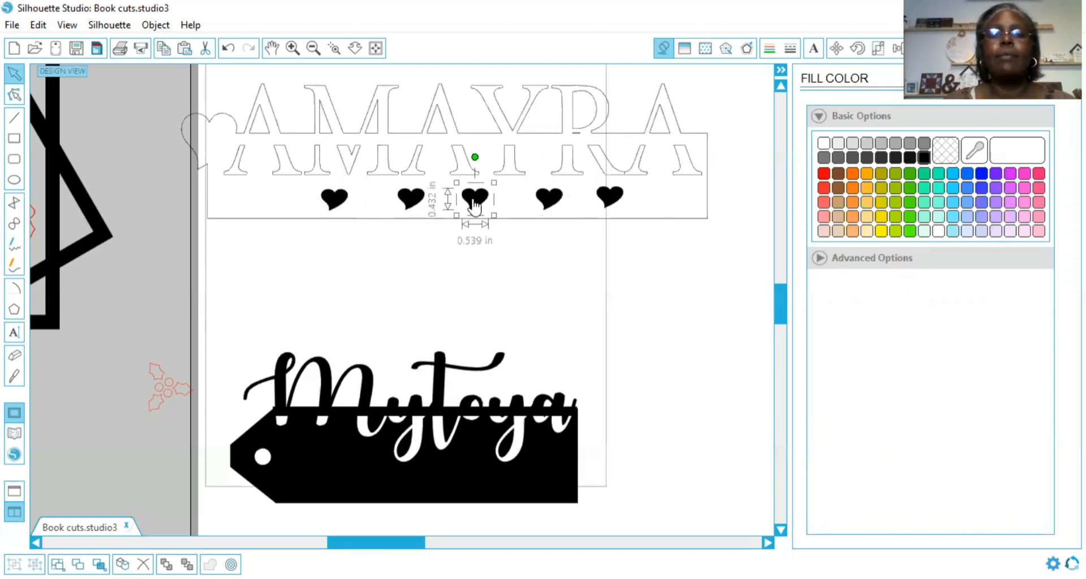
Move the tag-shaped name design up beneath the heart name bar and make its fill transparent.
left_click(432, 291)
left_click_drag(440, 479, 468, 406)
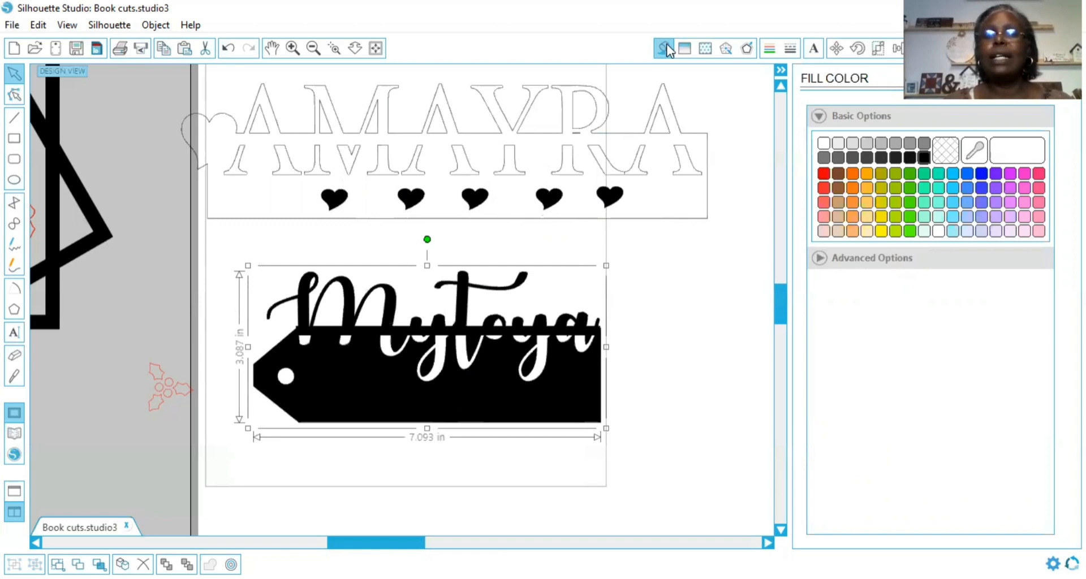
left_click(946, 151)
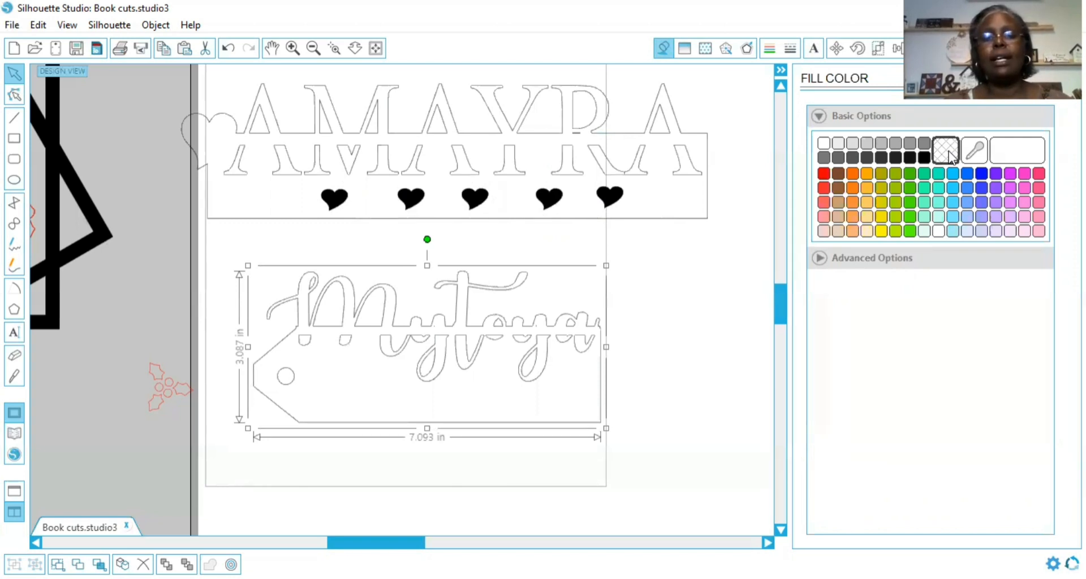
left_click_drag(579, 334, 633, 340)
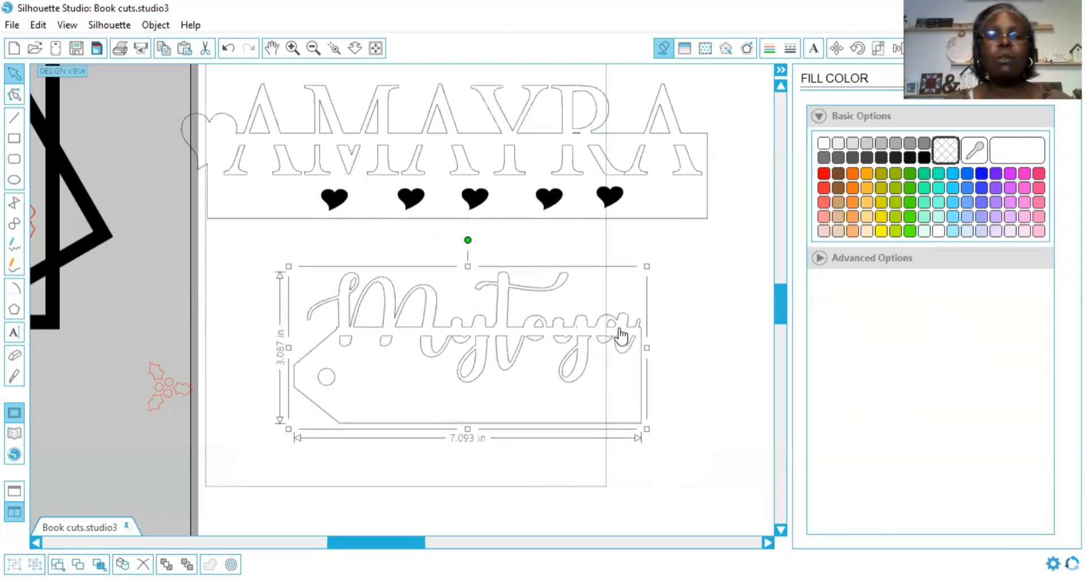
Bring the rose monogram onto the page over the name designs and move it back beyond the page's left edge.
left_click_drag(98, 238, 300, 298)
left_click(100, 196)
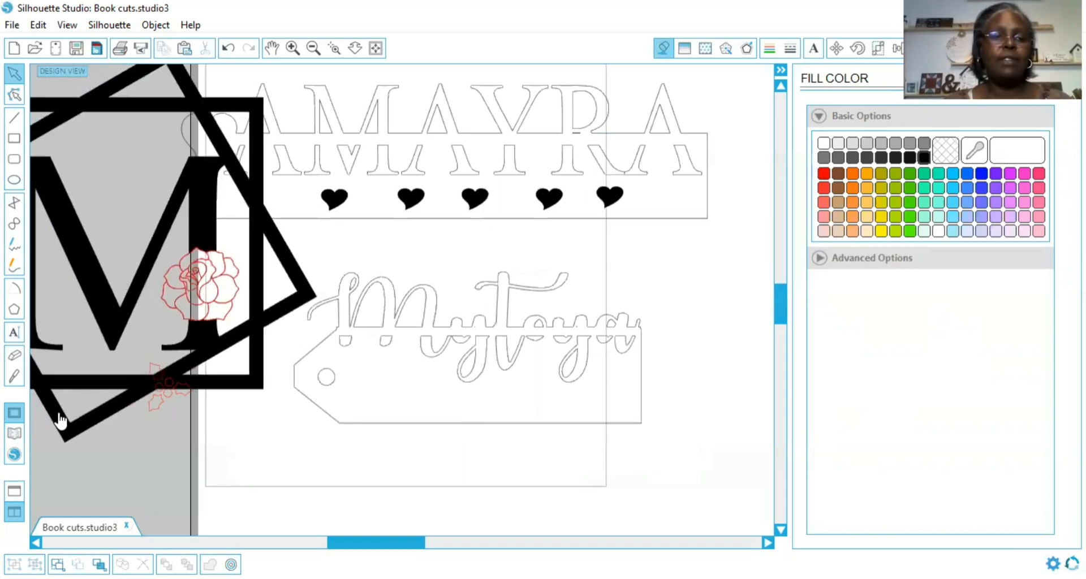
left_click_drag(195, 176, 68, 107)
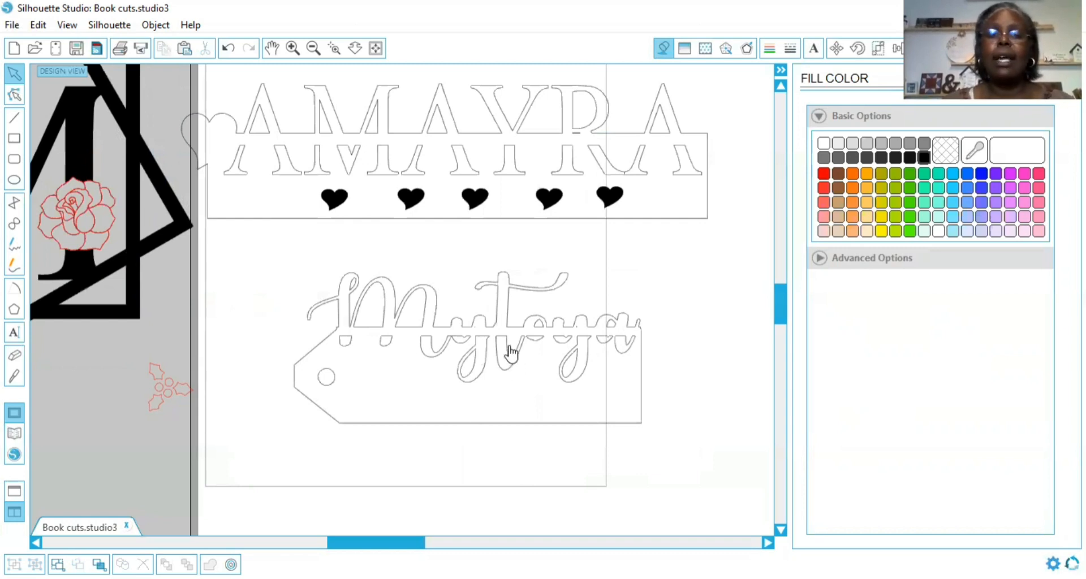
Fill the tag-shaped name design with black and move it to the page's lower left edge.
left_click(924, 160)
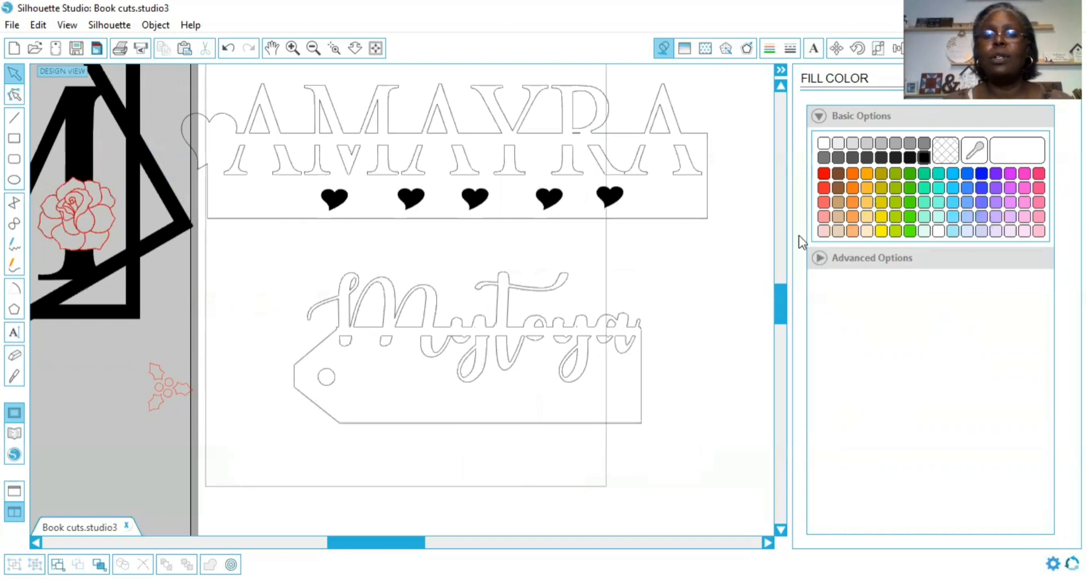
left_click(567, 334)
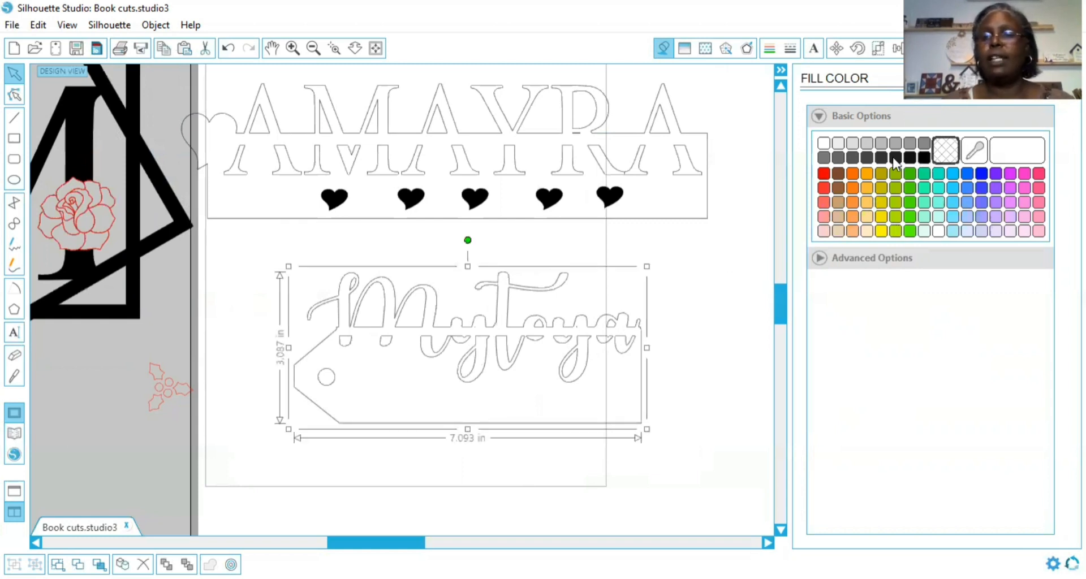
left_click(924, 159)
left_click_drag(543, 403, 393, 483)
Fill the heart name bar with black and cut the five hearts out of it by making them one compound path.
left_click(282, 228)
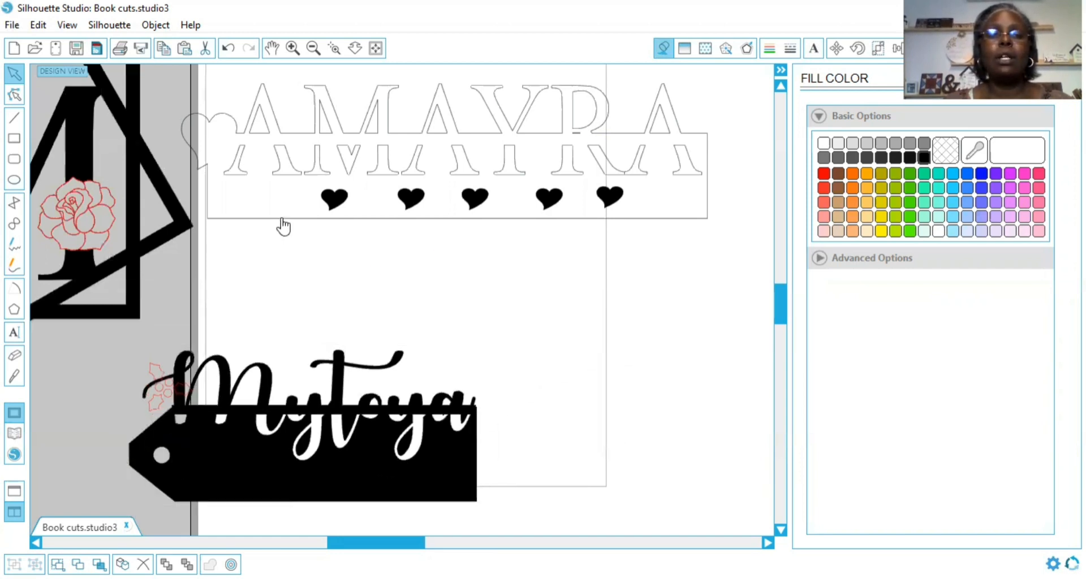
left_click(284, 224)
left_click(924, 157)
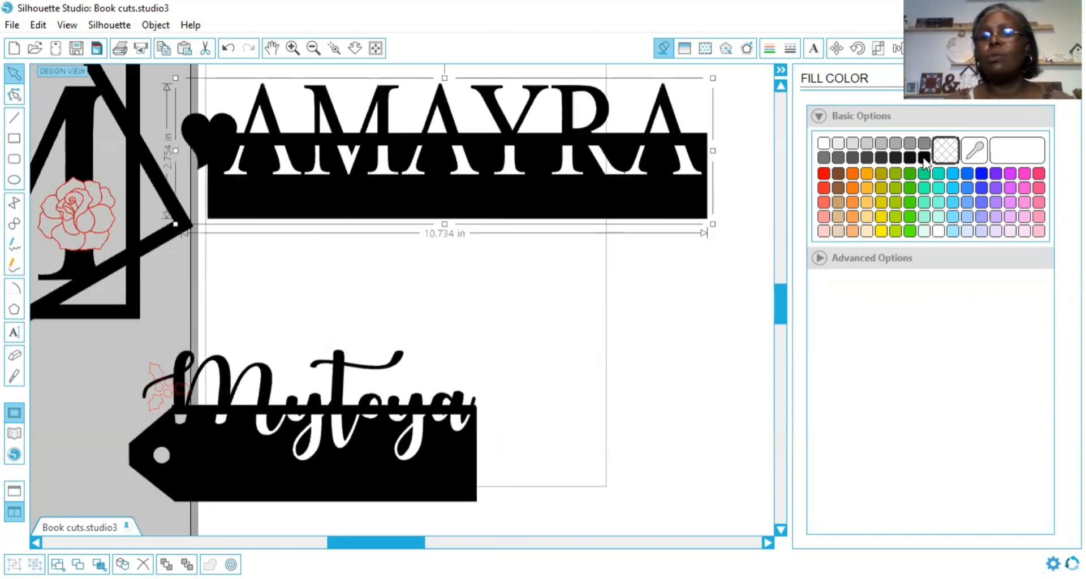
left_click_drag(233, 242, 720, 72)
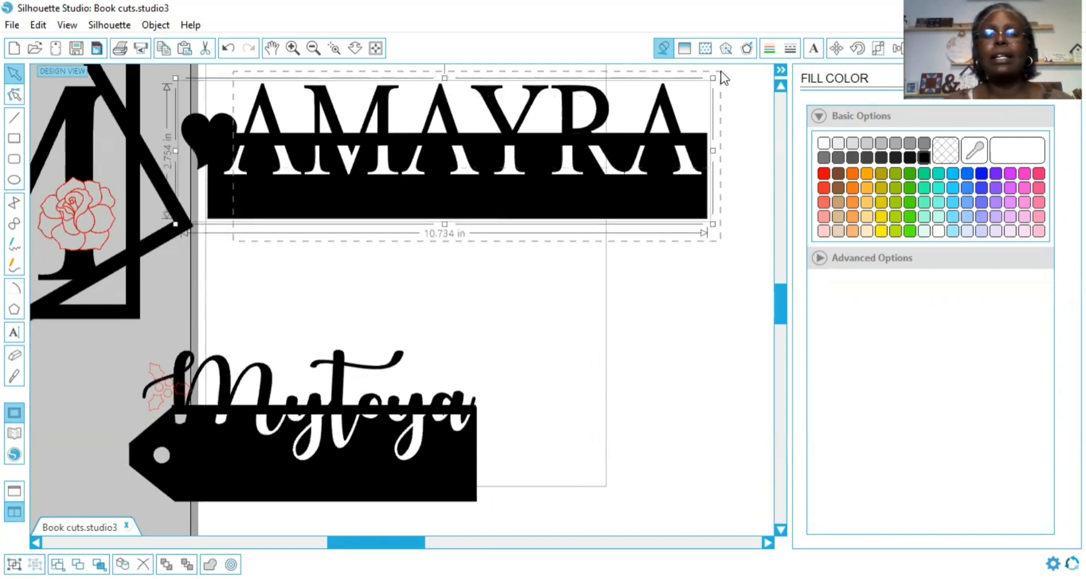
right_click(677, 130)
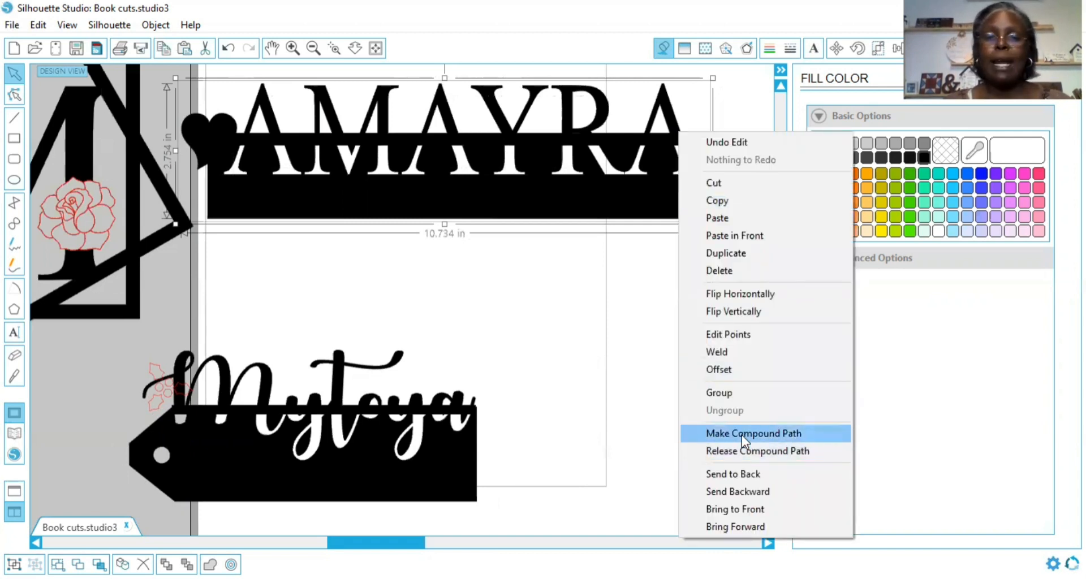
left_click(741, 436)
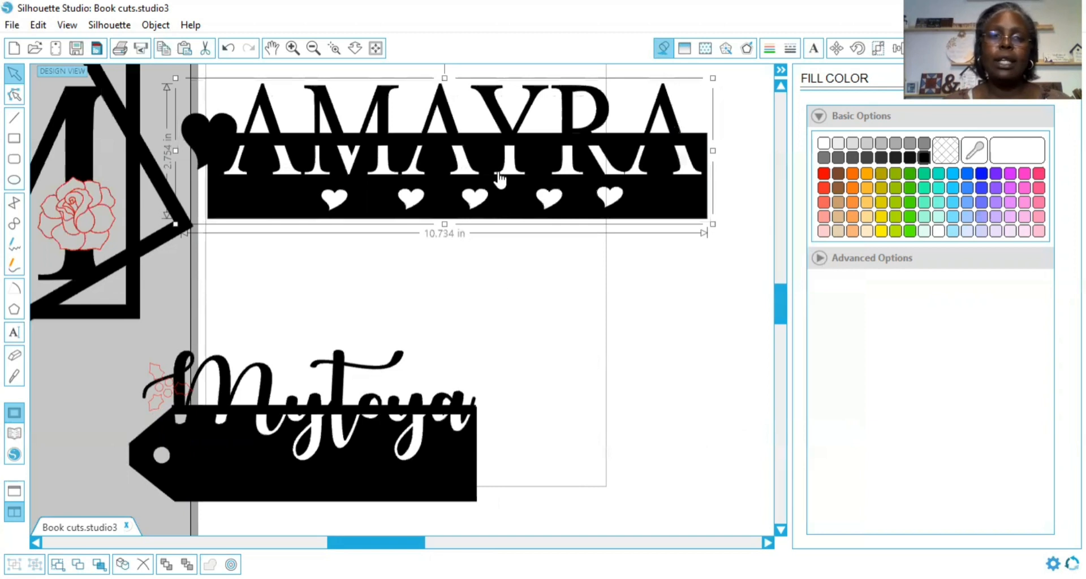
Move the heart name bar to the middle of the page and shift the name tag lower to make room.
left_click_drag(500, 175, 520, 267)
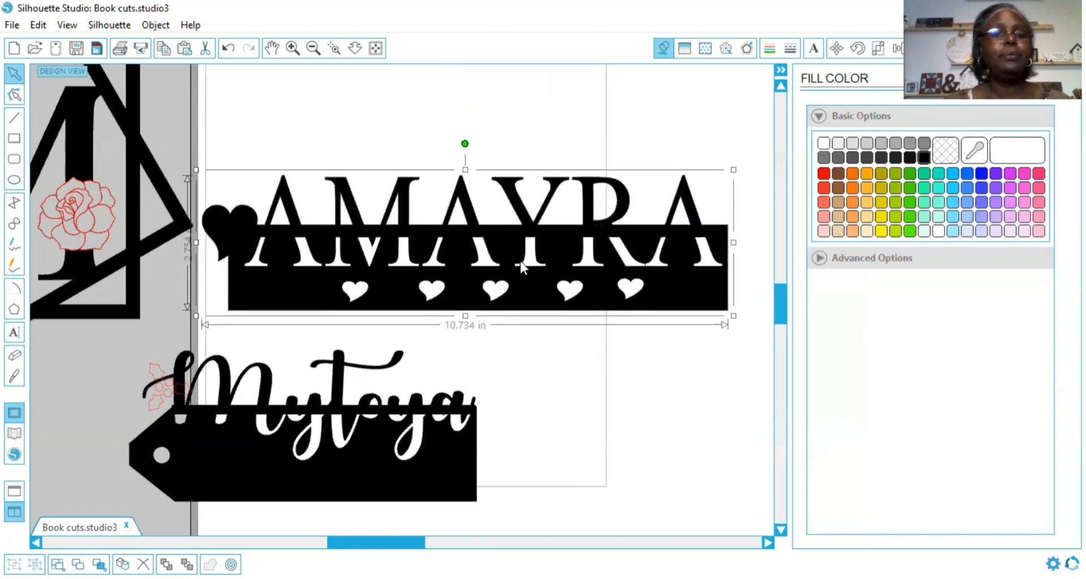
left_click(534, 342)
left_click_drag(467, 441, 467, 485)
left_click_drag(511, 300, 525, 317)
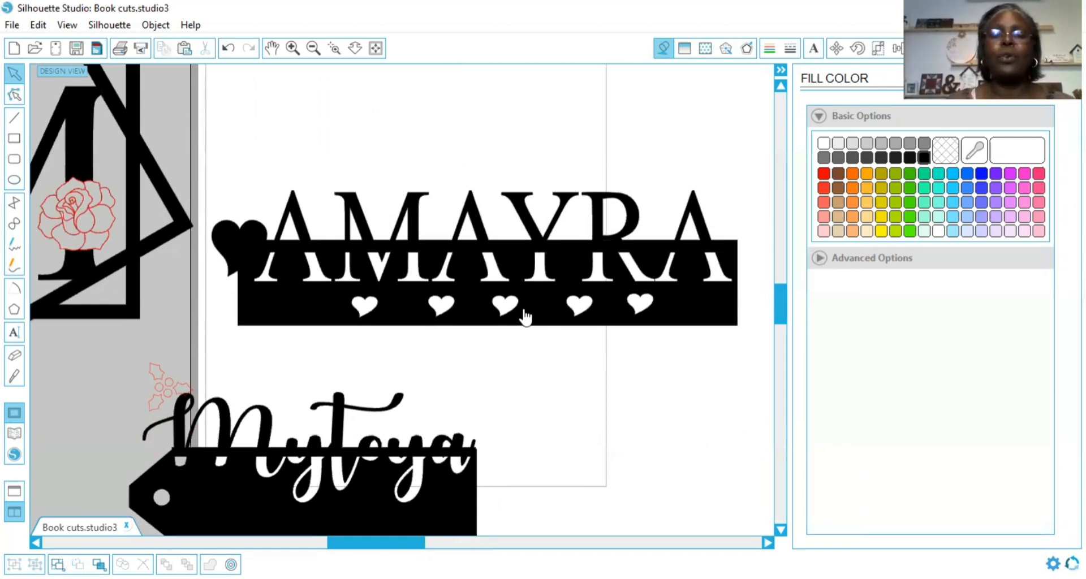
Make the fill of the heart name bar with its cut-out hearts transparent.
left_click(719, 289)
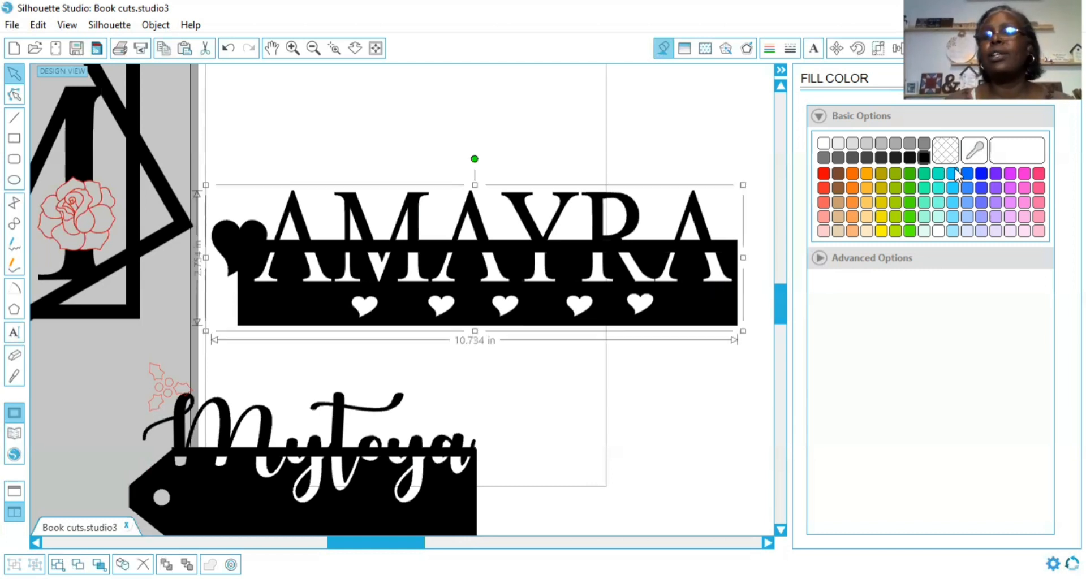
left_click(946, 154)
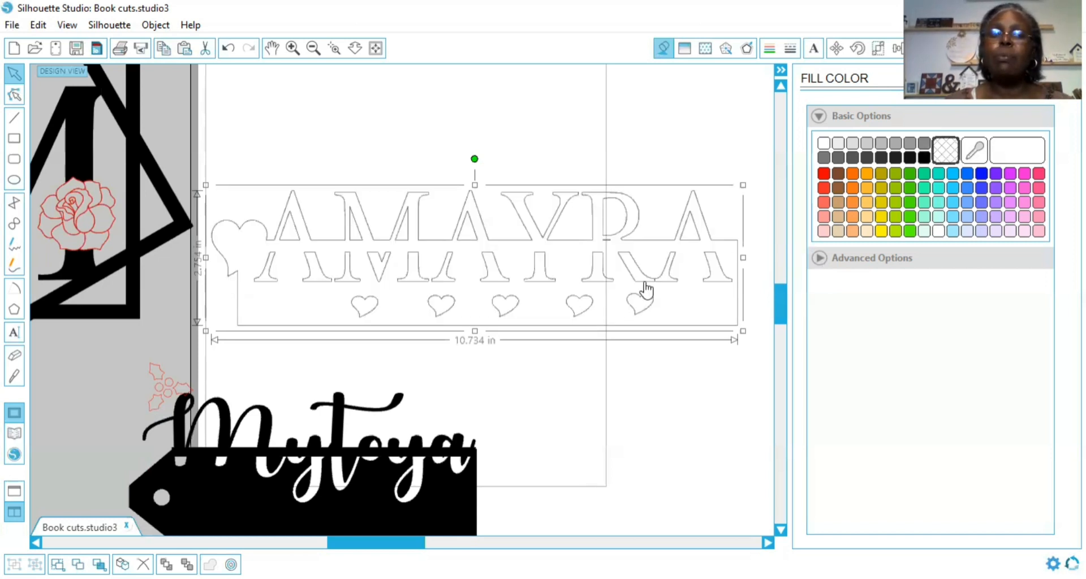
Try the long-dash and medium-dash line styles on the name bar's outline and return it to a solid line.
left_click(791, 49)
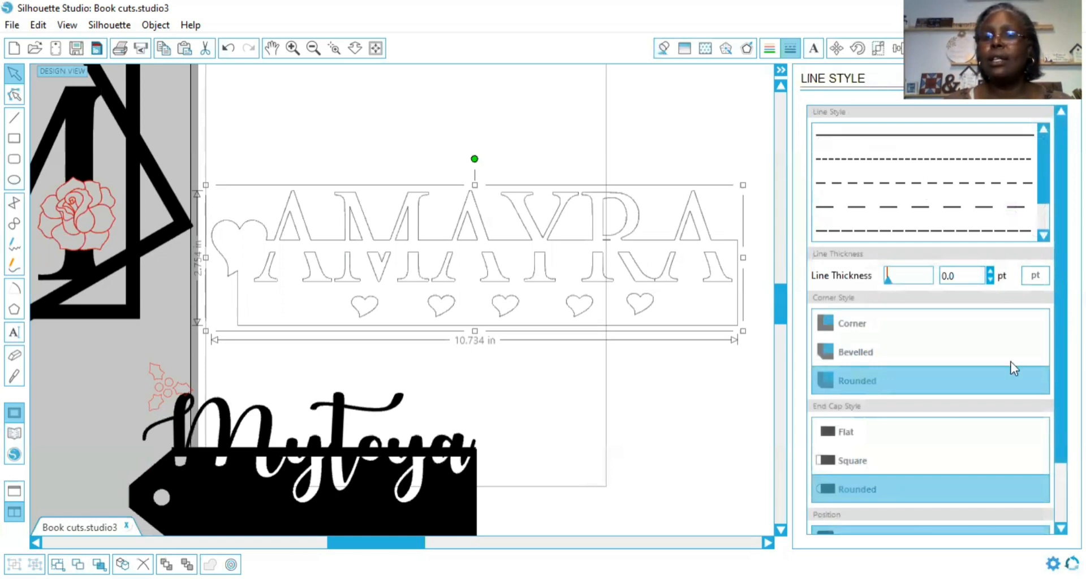
left_click(923, 206)
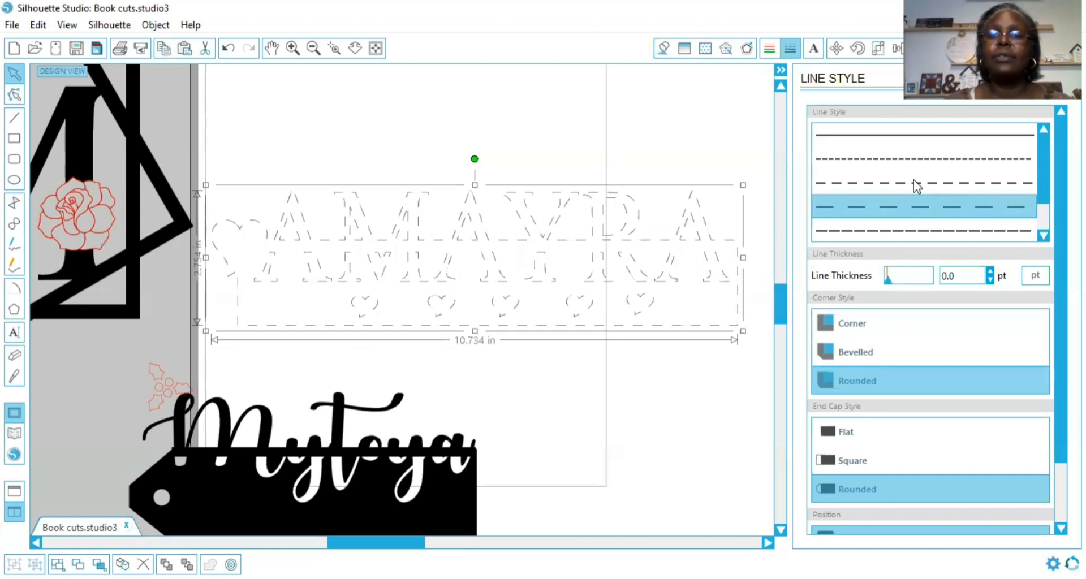
left_click(914, 181)
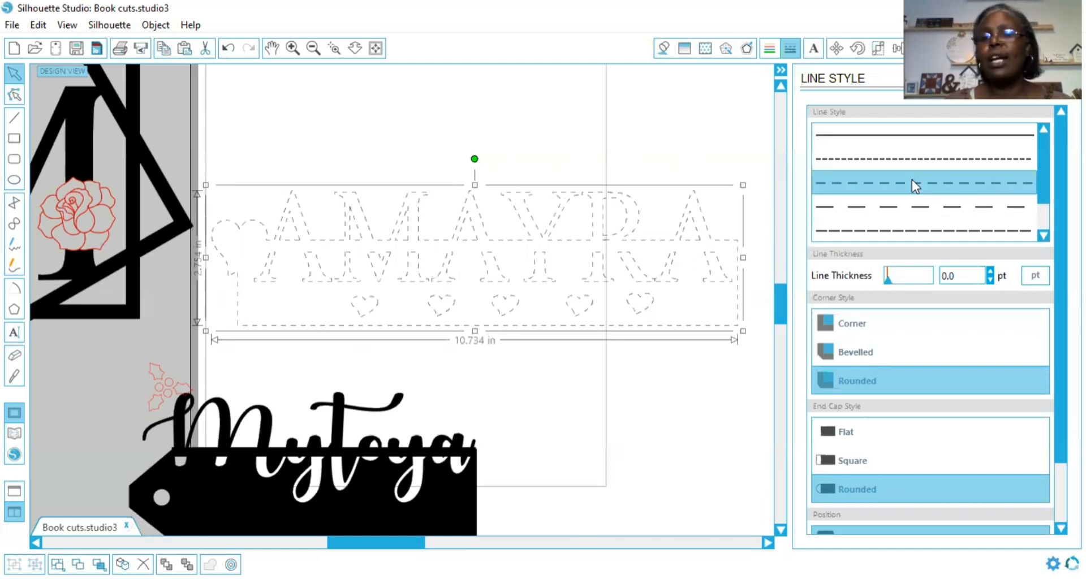
left_click(910, 139)
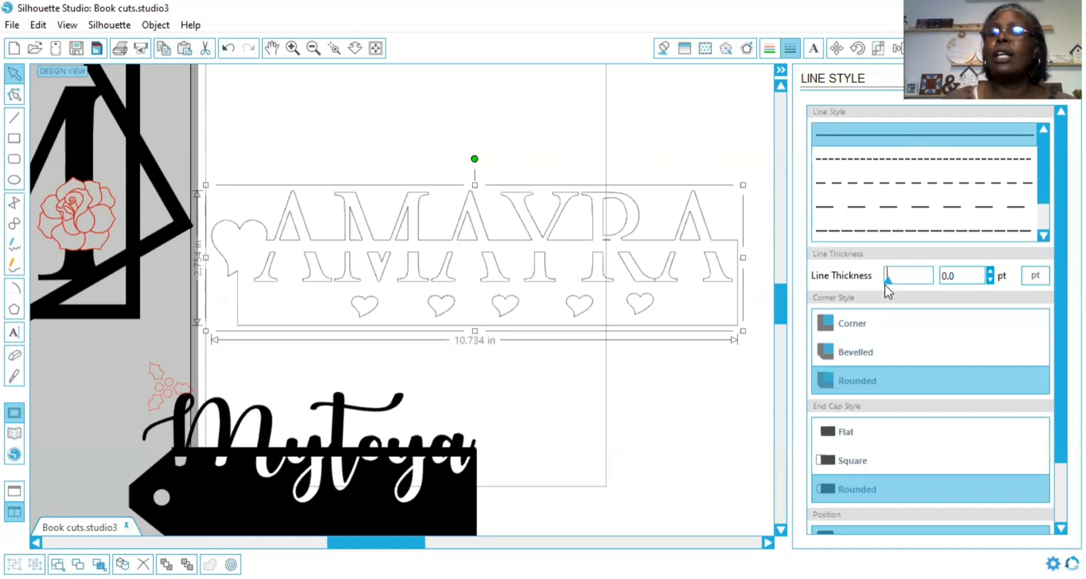
Set the line thickness of the heart name bar's outline to 0.8 pt.
left_click(988, 270)
left_click(989, 270)
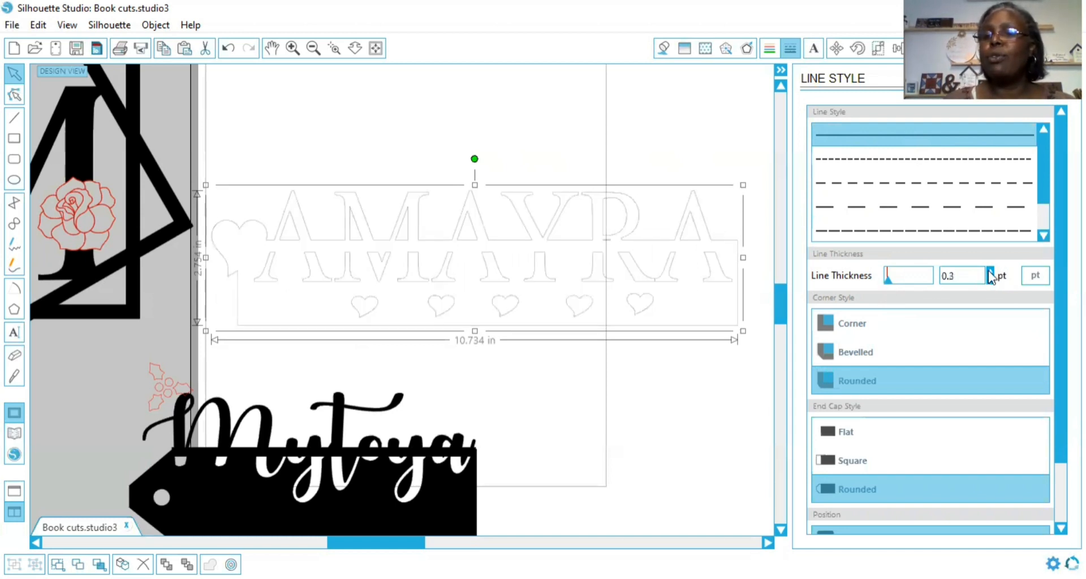
left_click(989, 270)
left_click(988, 270)
left_click(989, 271)
left_click(988, 270)
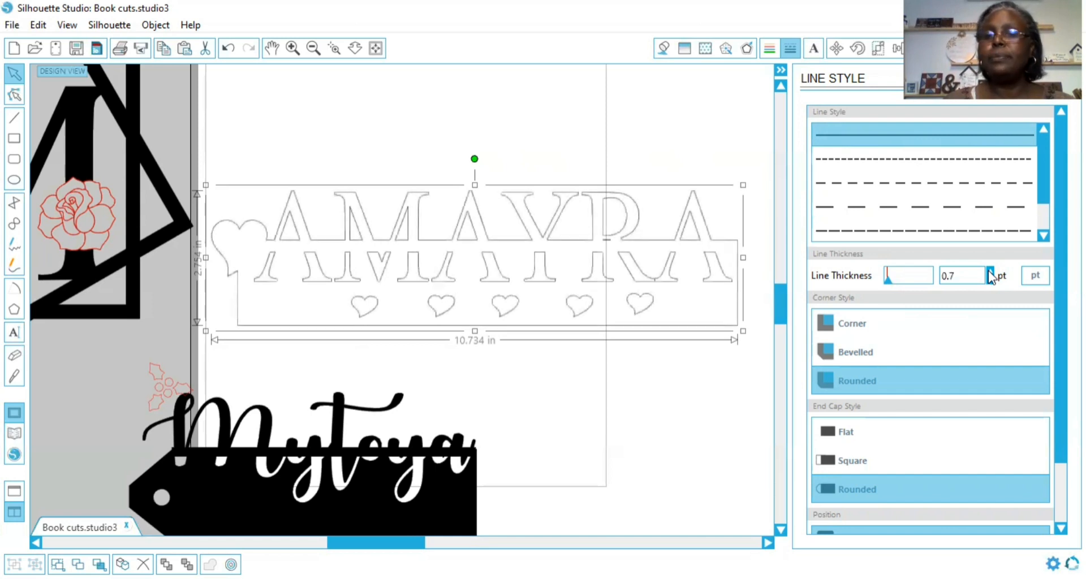
left_click(989, 270)
left_click(555, 287)
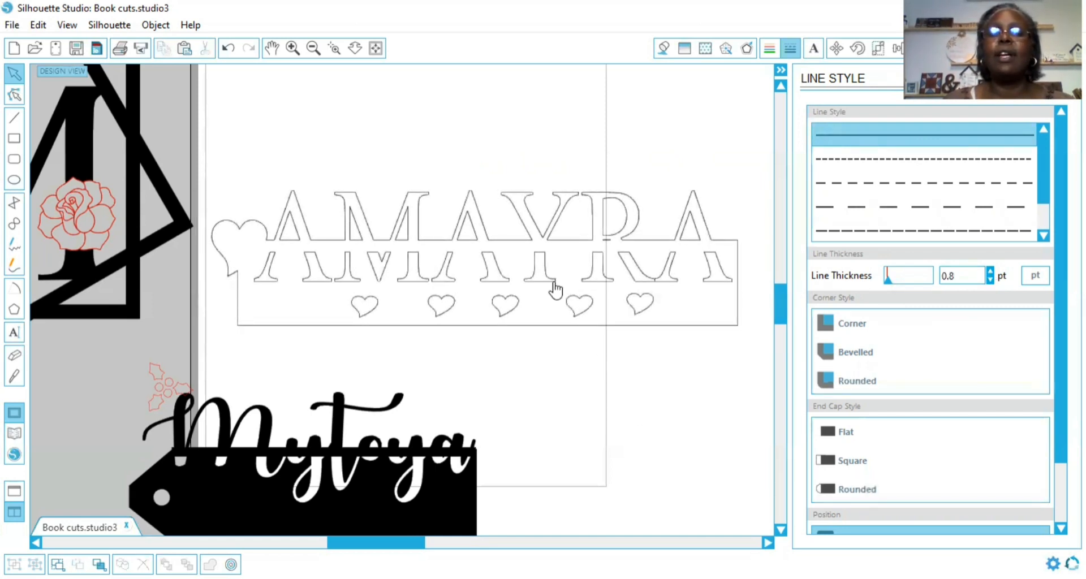
Try reducing the line thickness of the heart name bar's outline to 0.0 pt.
left_click(990, 280)
left_click(990, 280)
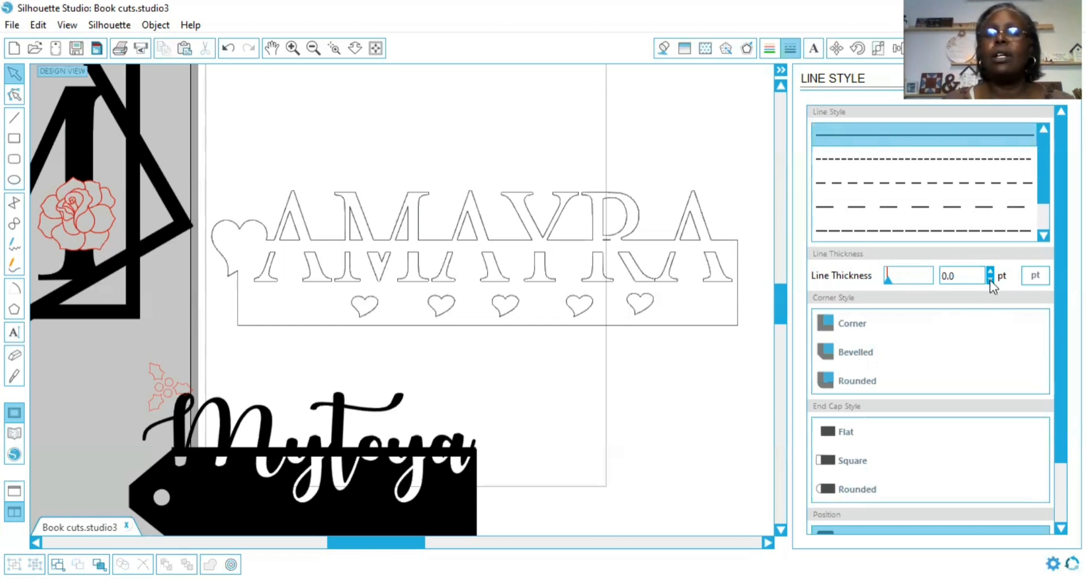
left_click(657, 283)
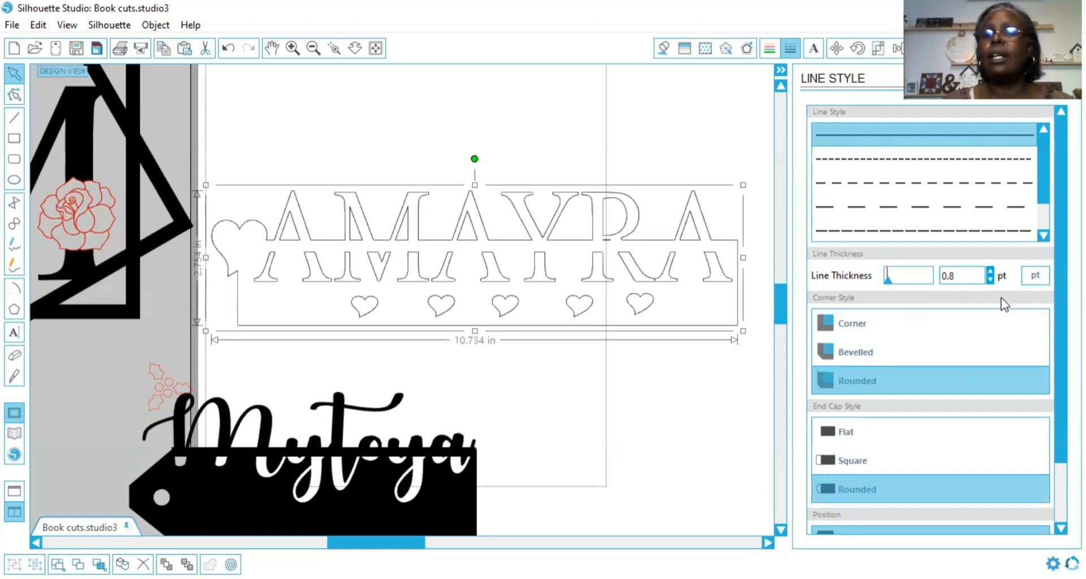
left_click(990, 281)
left_click(991, 282)
left_click(990, 281)
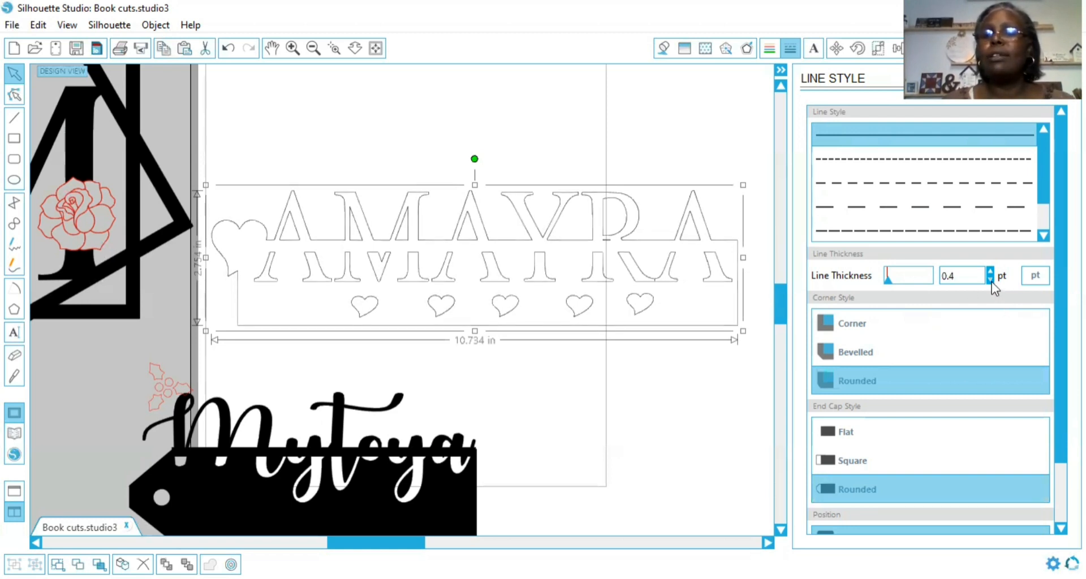
left_click(991, 281)
left_click(990, 281)
left_click(991, 281)
left_click(990, 281)
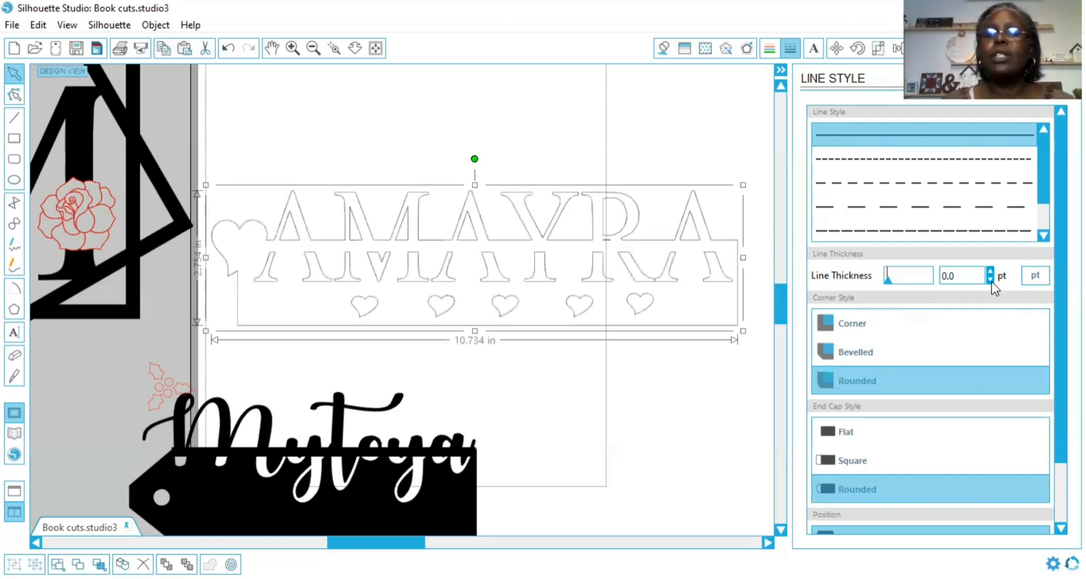
Raise the heart name bar's outline thickness to 0.9 pt and bring it back down to 0.5 pt.
left_click(990, 271)
left_click(989, 270)
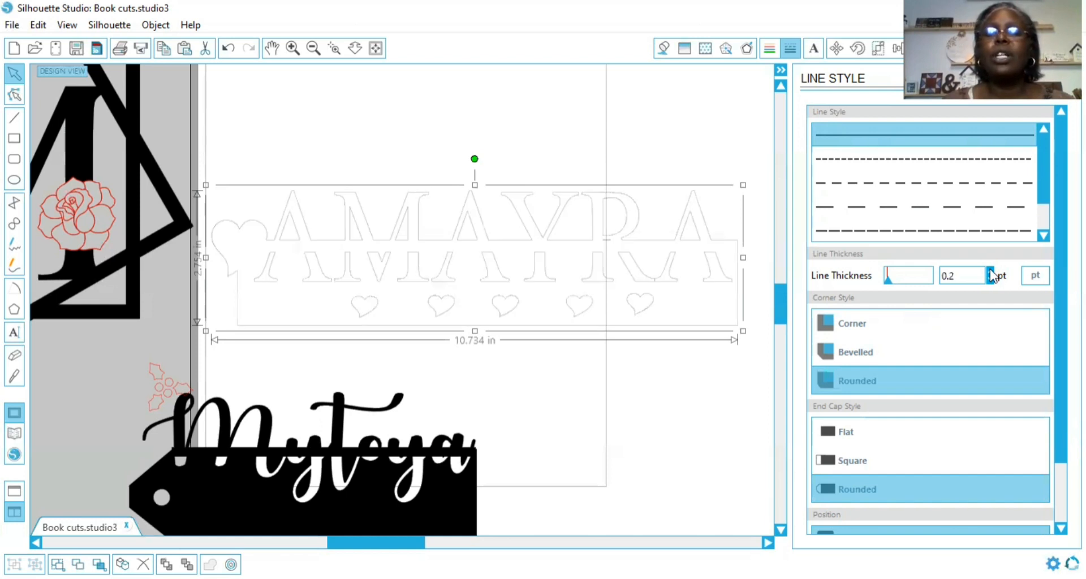
left_click(989, 270)
left_click(989, 270)
left_click(990, 271)
left_click(989, 270)
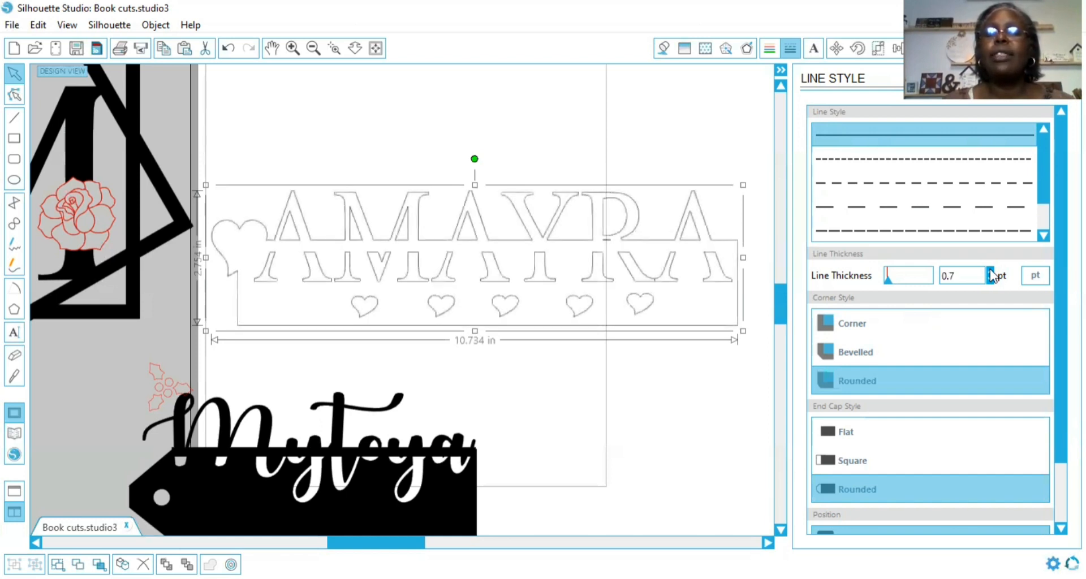
left_click(990, 271)
left_click(990, 270)
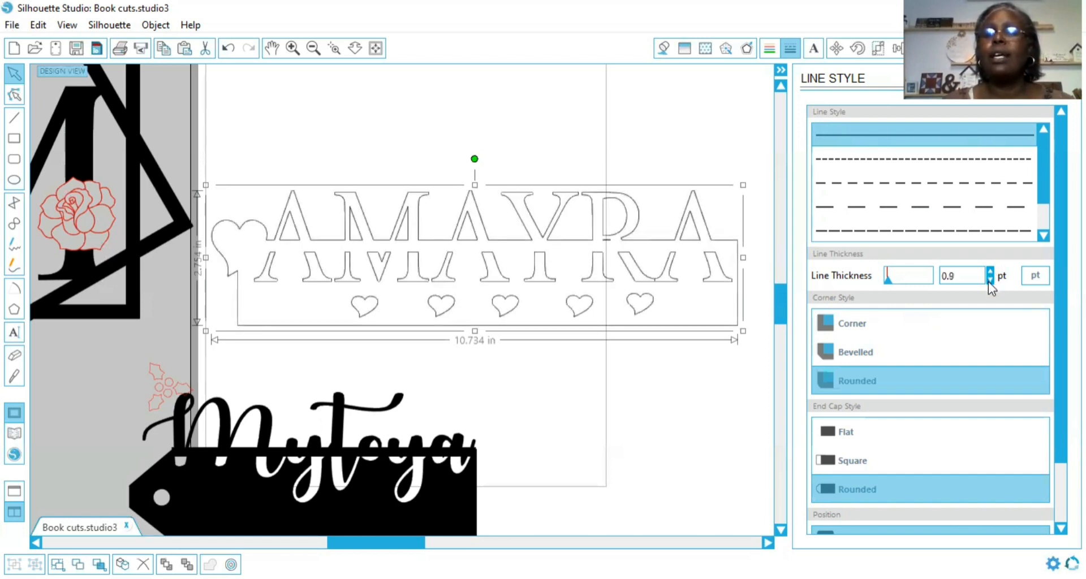
left_click(989, 281)
left_click(989, 281)
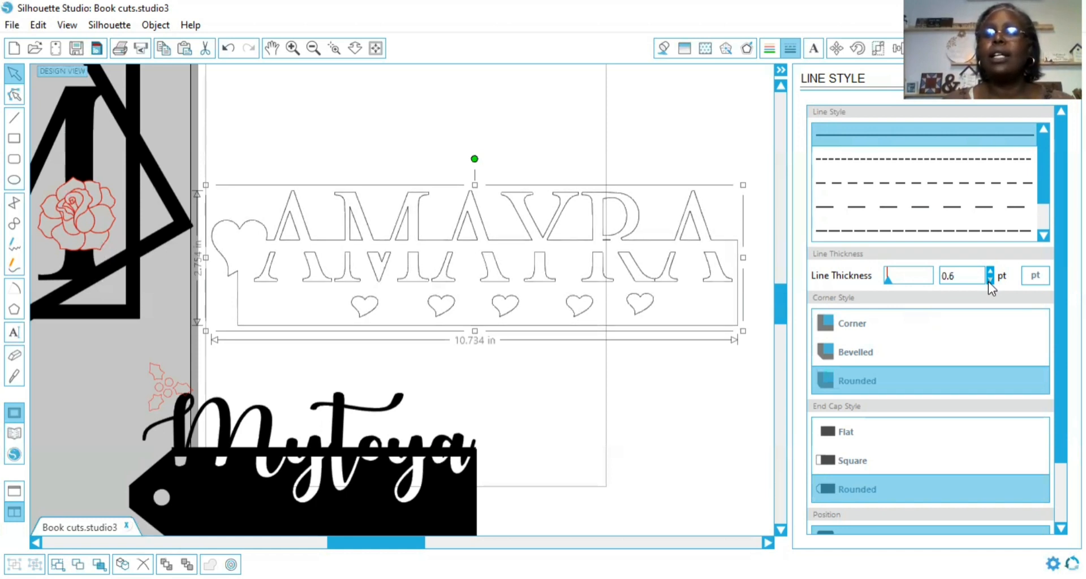
left_click(989, 281)
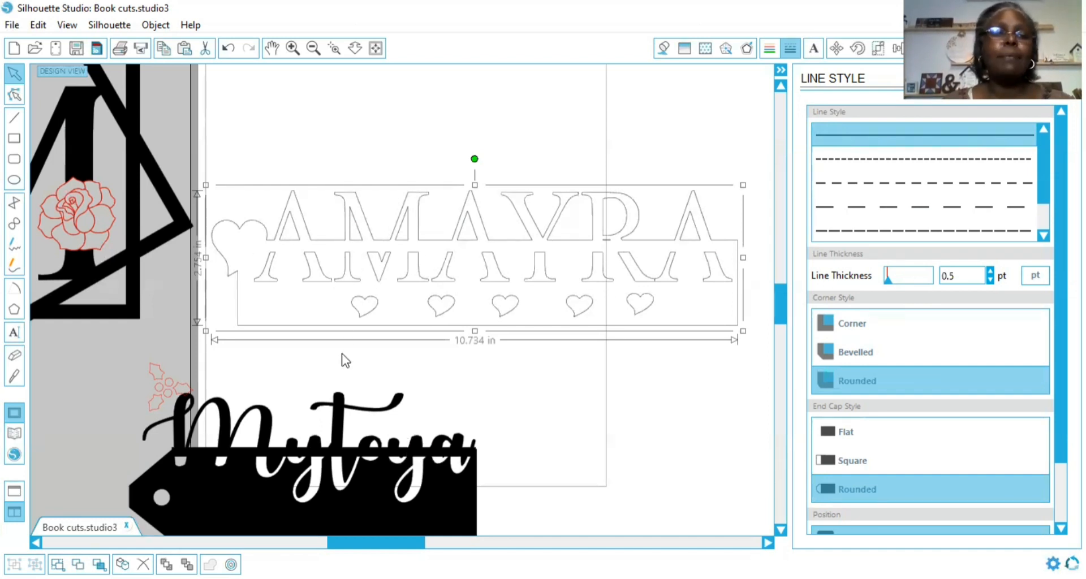
Open the print settings to view the available printers and close them without printing.
left_click(121, 49)
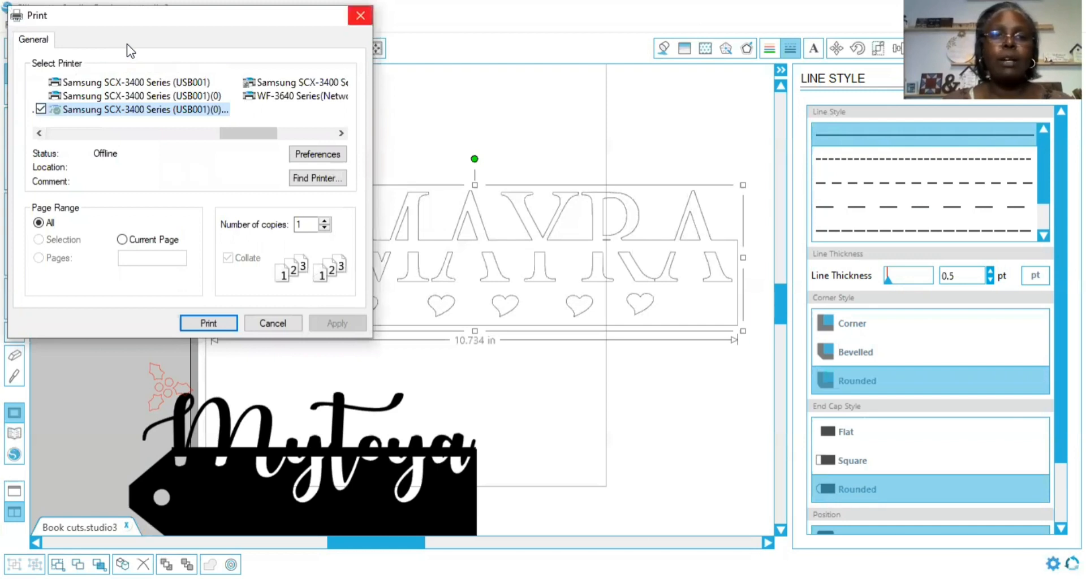
left_click(360, 16)
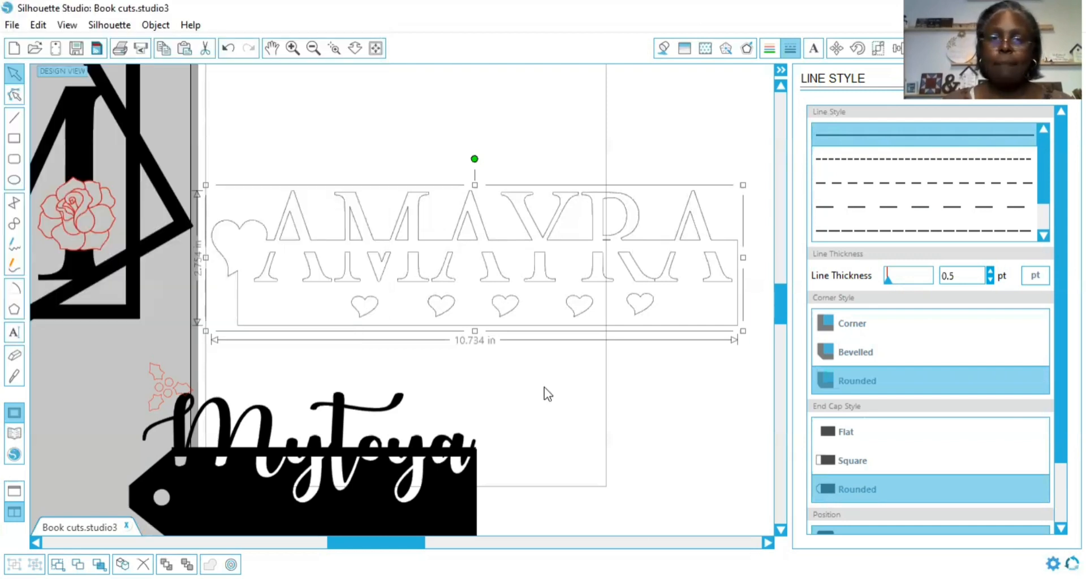
Move the black name tag onto the page below the heart name bar and shift the heart name bar higher.
left_click_drag(435, 471, 563, 427)
left_click(480, 391)
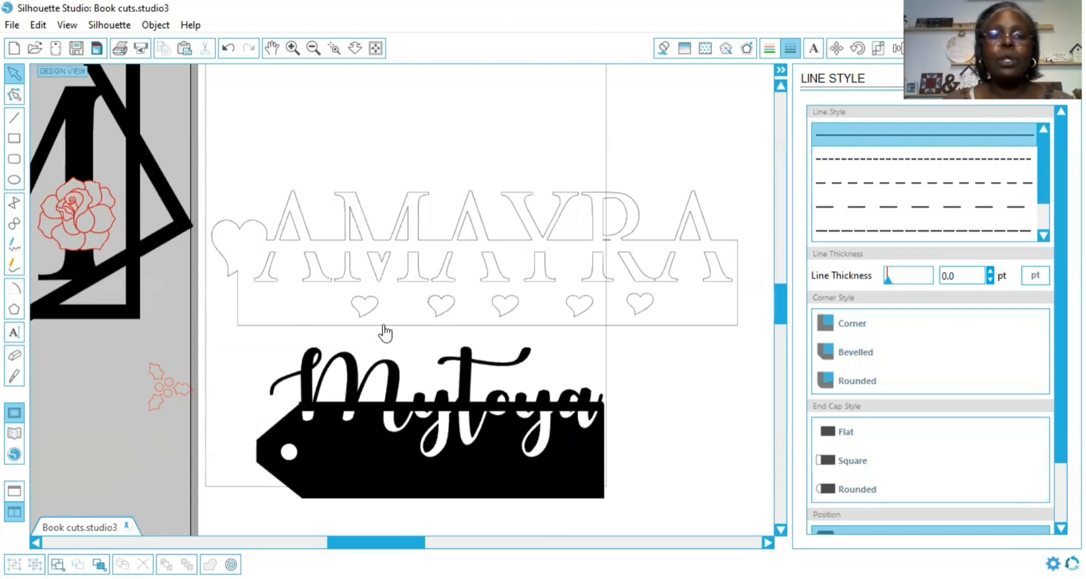
left_click_drag(383, 313, 392, 280)
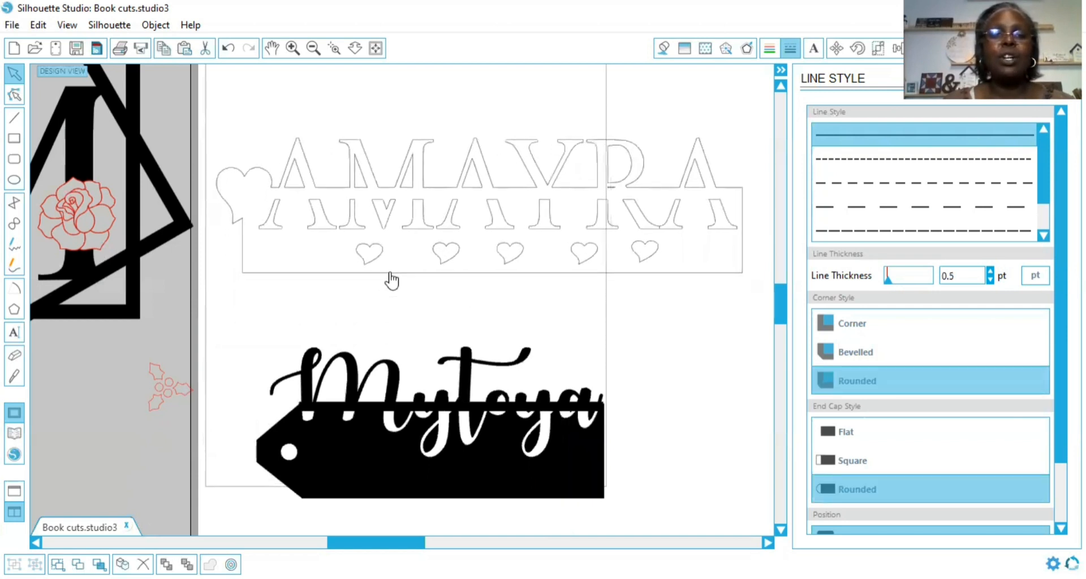
left_click(391, 280)
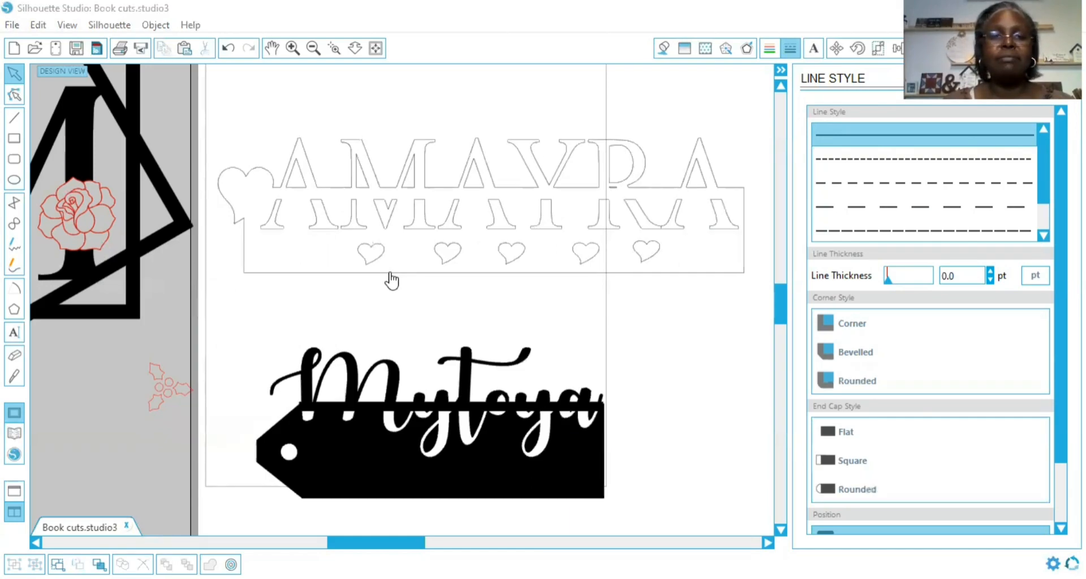